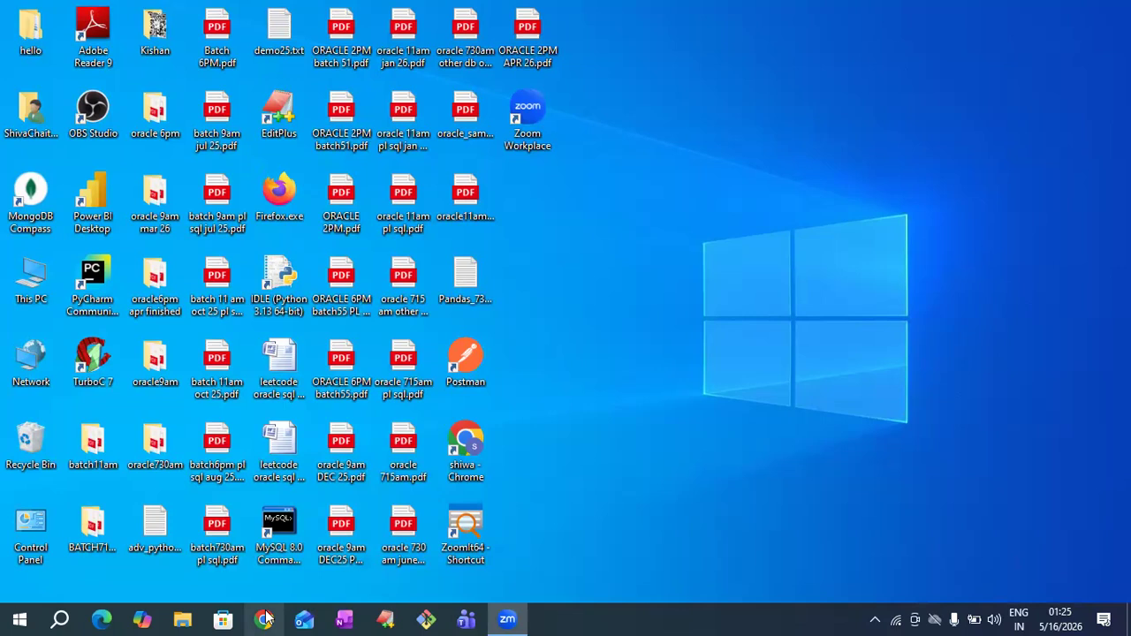
# - Launch Google Chrome from the taskbar
pyautogui.click(265, 618)
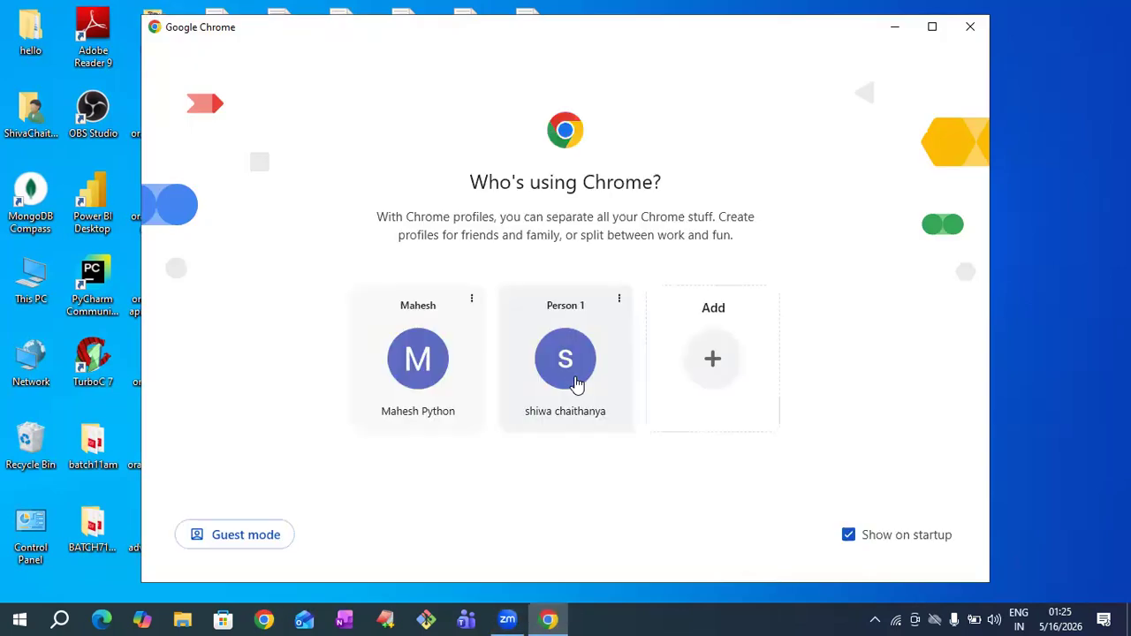
# - Open google.com with the existing profile and search for 'sql server software download'
pyautogui.click(574, 382)
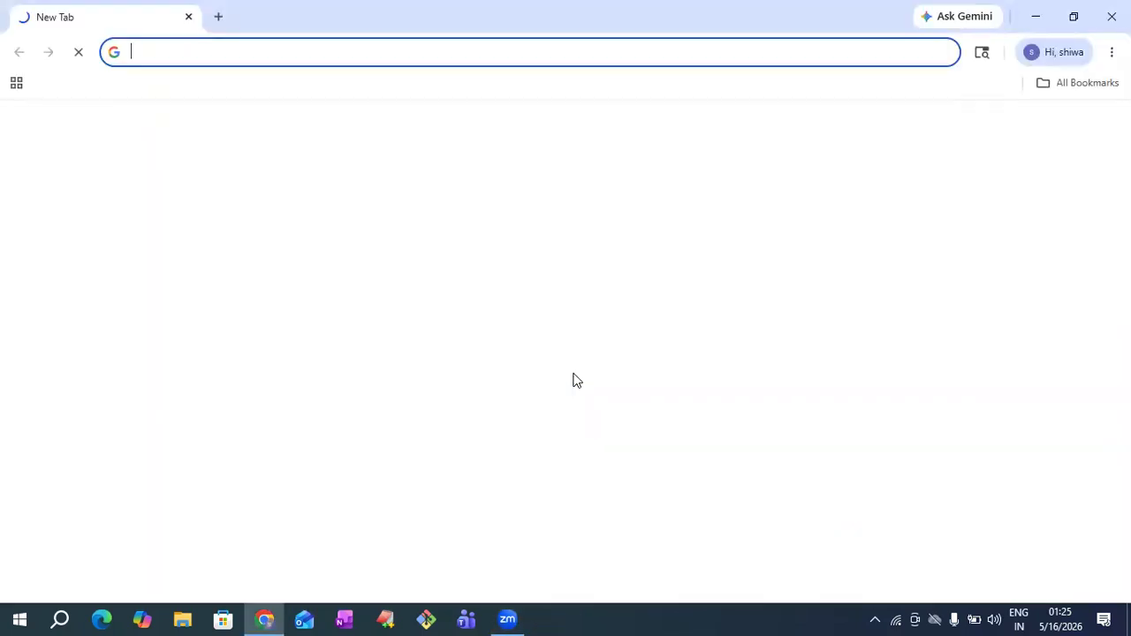
pyautogui.write('goo')
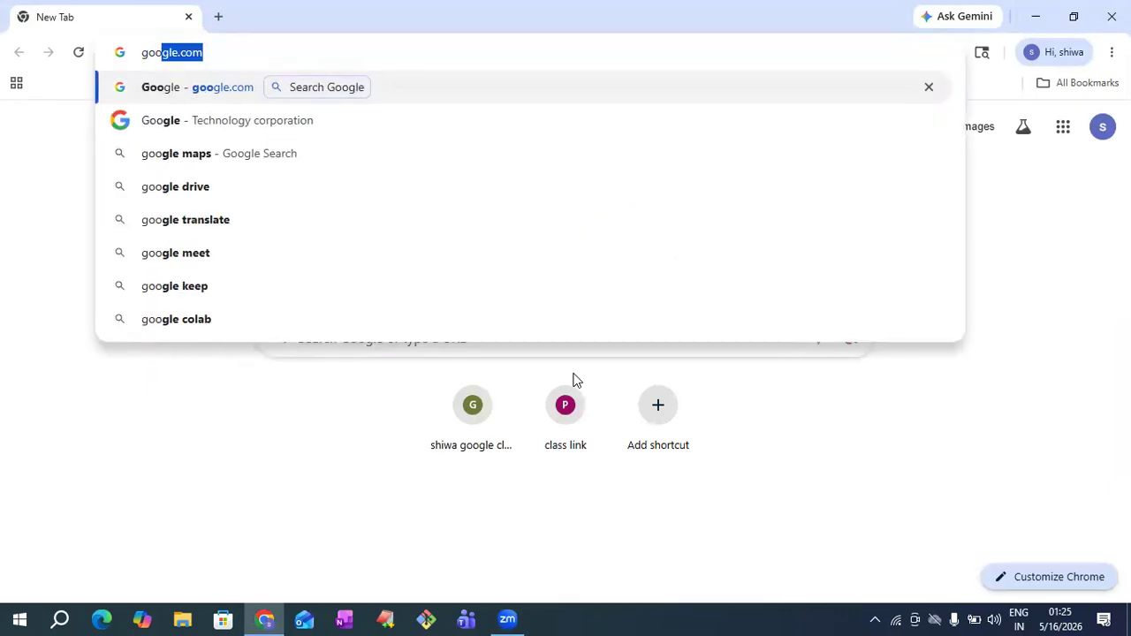
pyautogui.press('Return')
pyautogui.write('sql s')
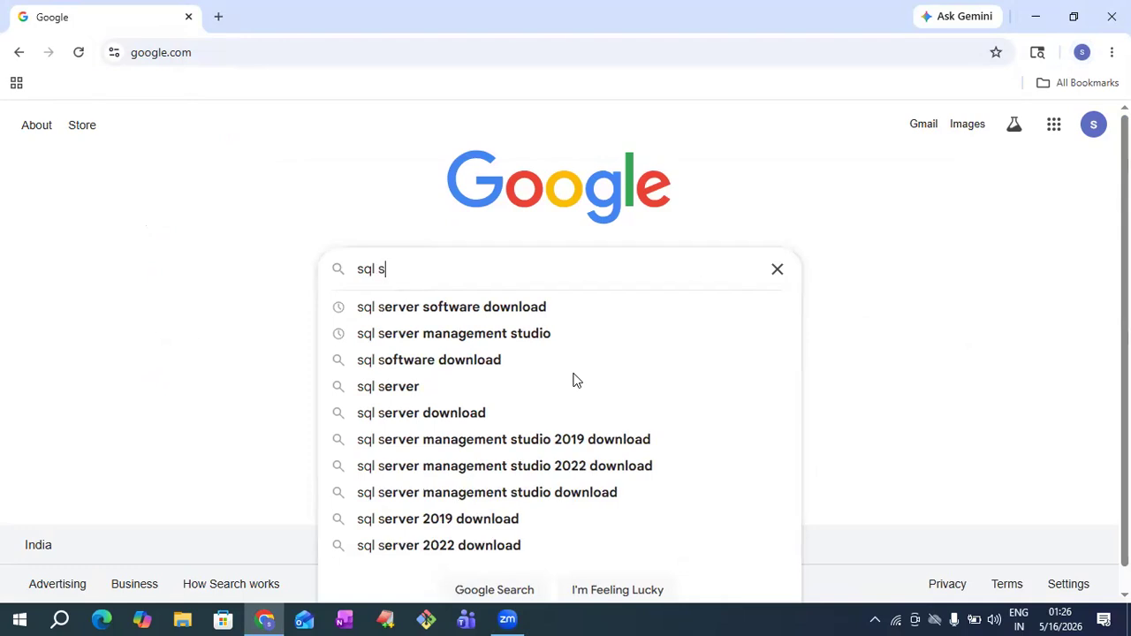
pyautogui.write('erver soft')
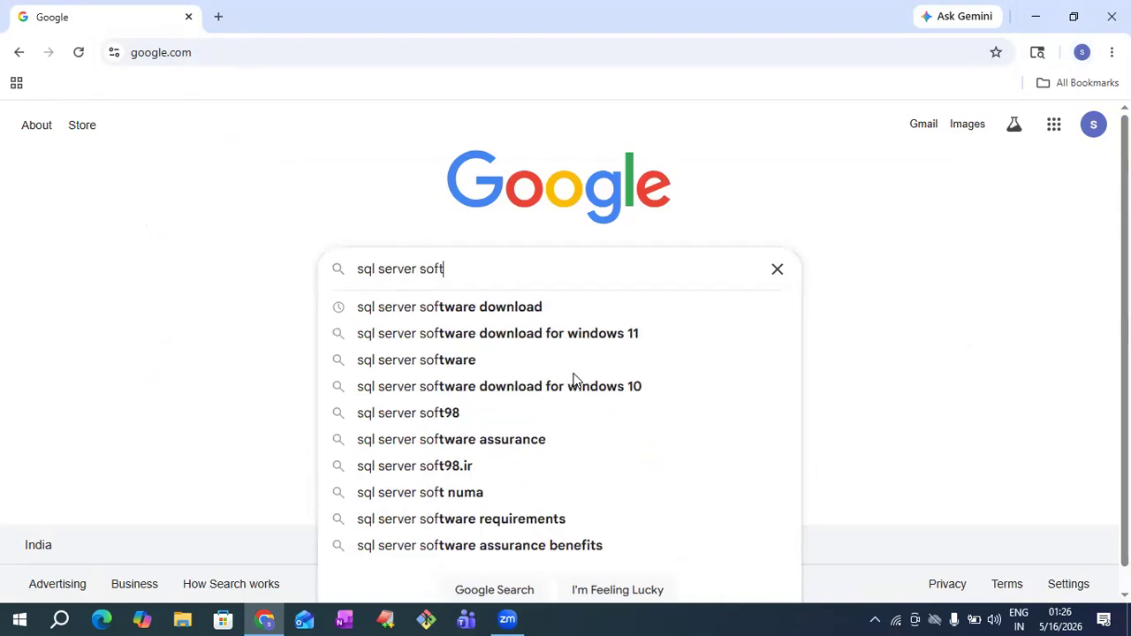
pyautogui.write('ware download')
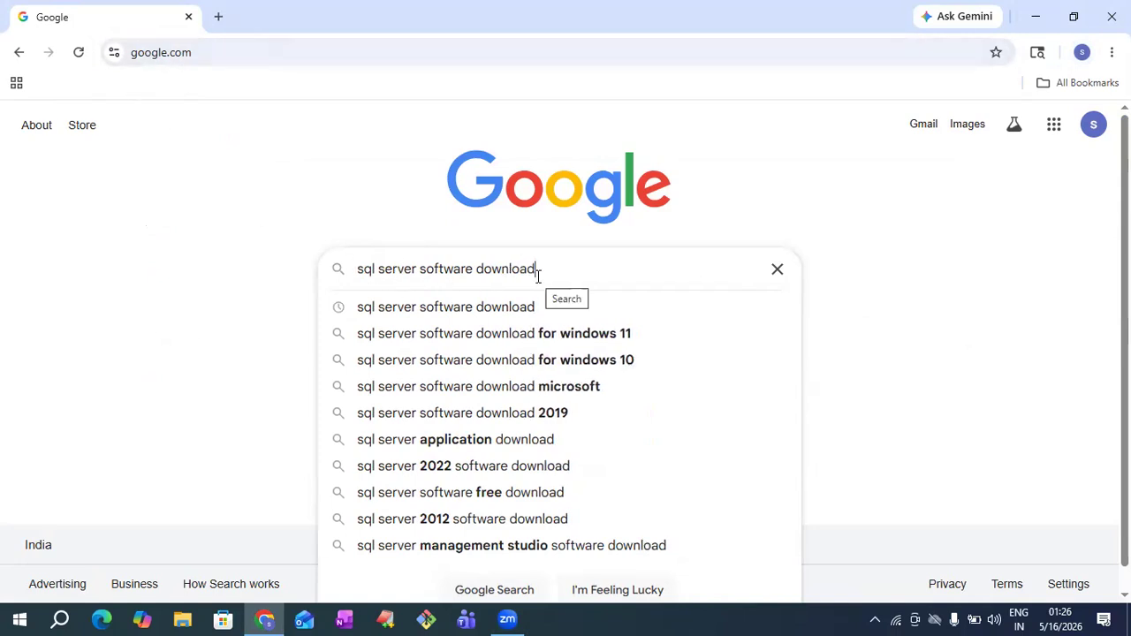
pyautogui.press('Return')
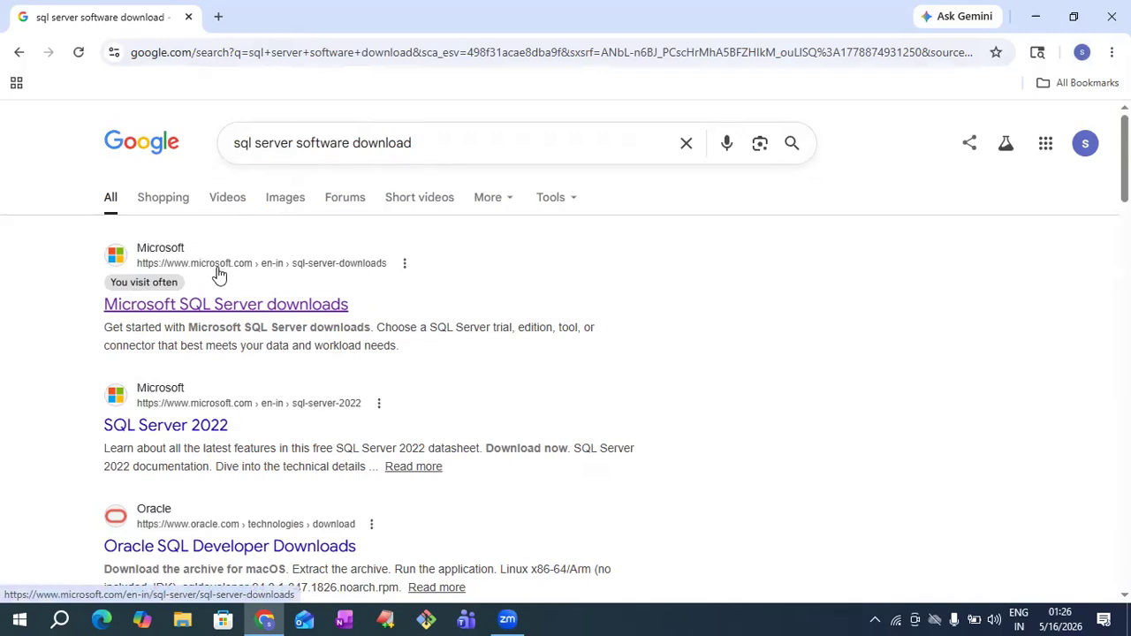
# - Download the SQL Server 2025 Enterprise Developer installer from Microsoft's page, then close Chrome
pyautogui.click(228, 313)
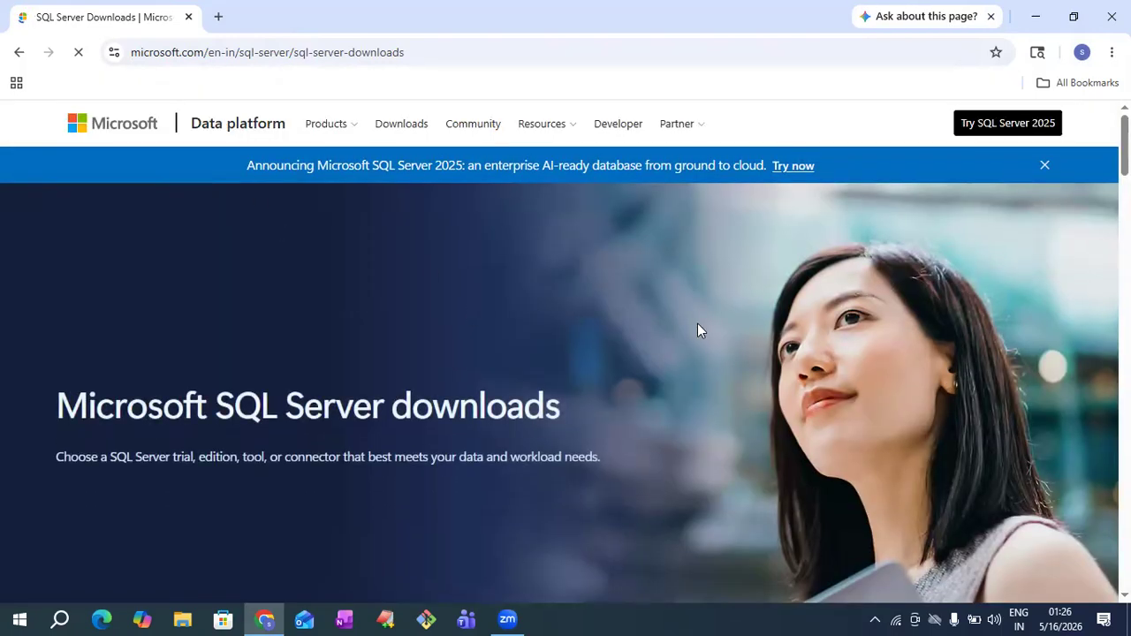
pyautogui.scroll(-5, 565, 353)
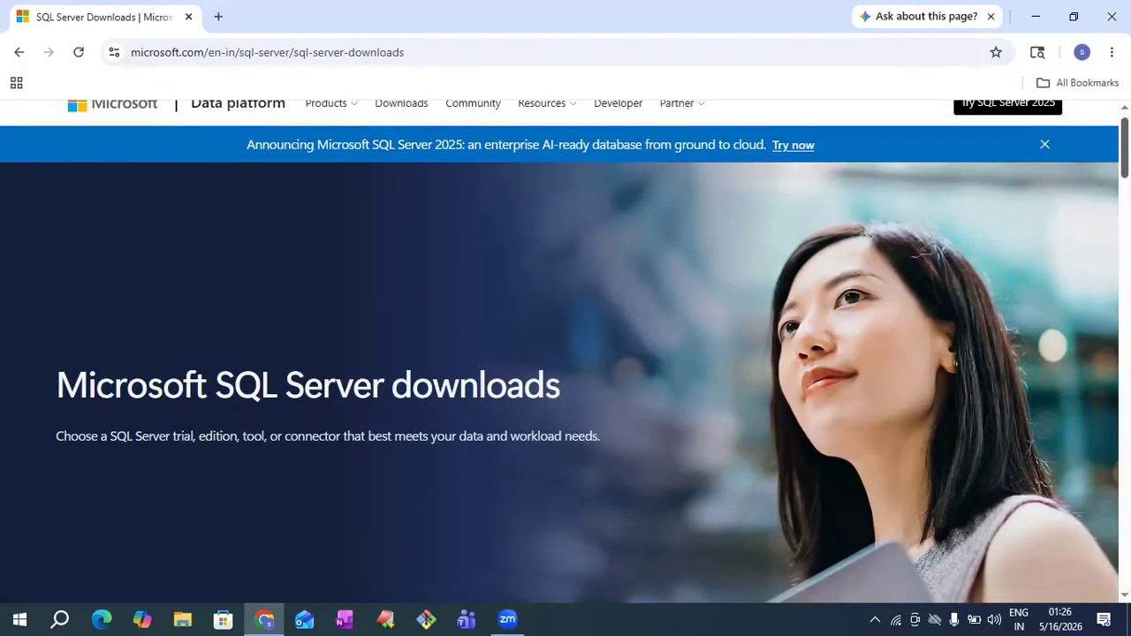
pyautogui.scroll(-7, 566, 354)
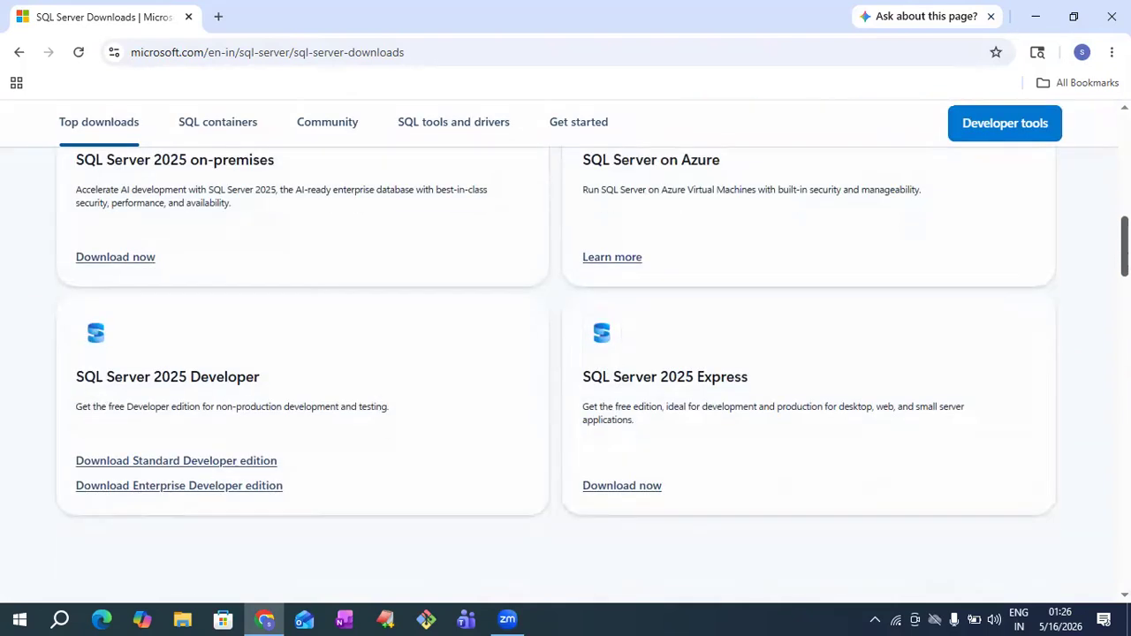
pyautogui.moveTo(1124, 256); pyautogui.dragTo(1125, 262)
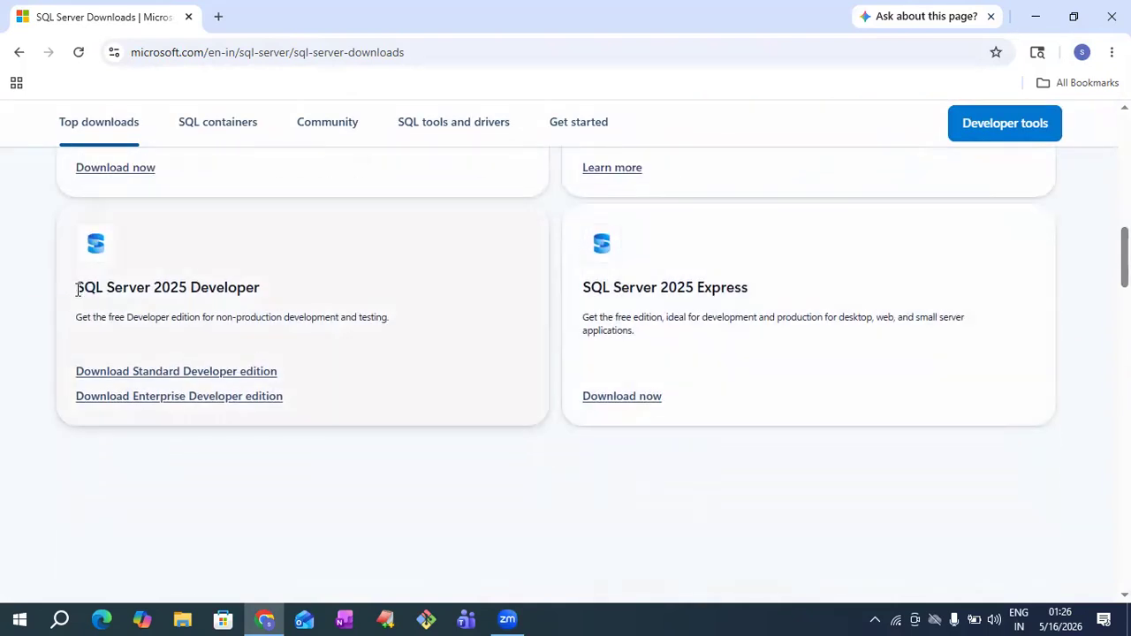
pyautogui.moveTo(78, 286); pyautogui.dragTo(260, 275)
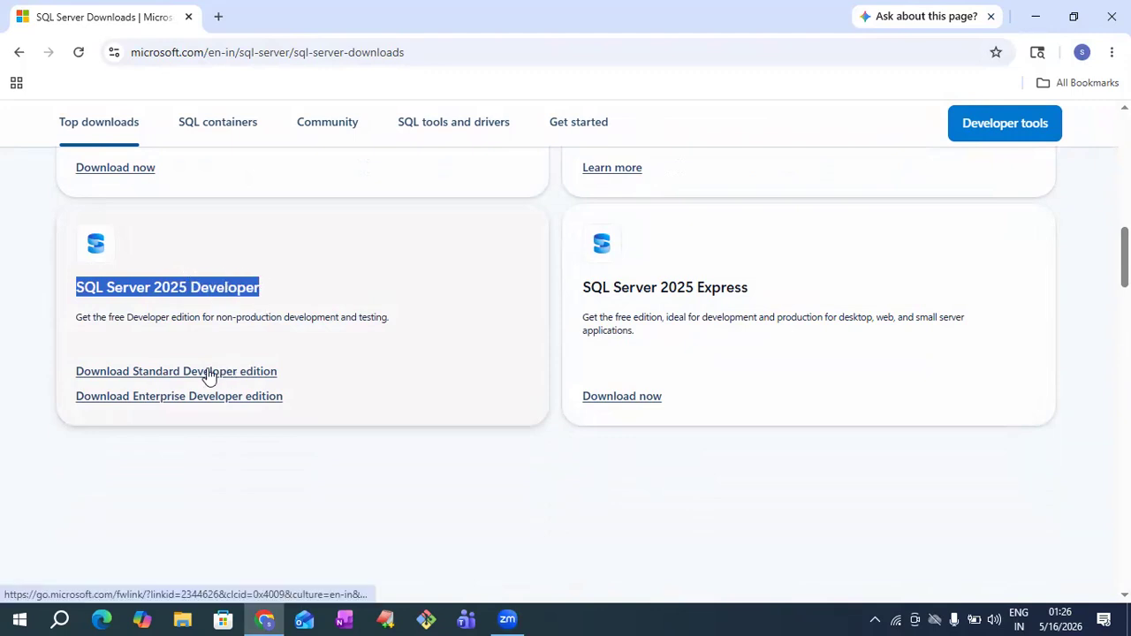
pyautogui.click(133, 398)
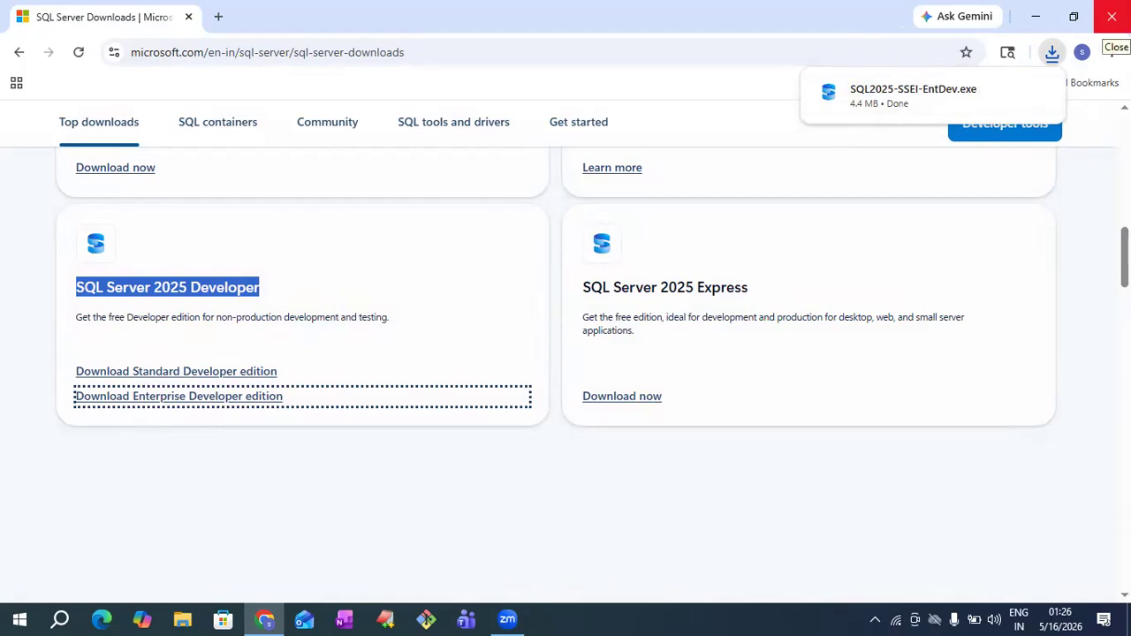
pyautogui.click(1111, 15)
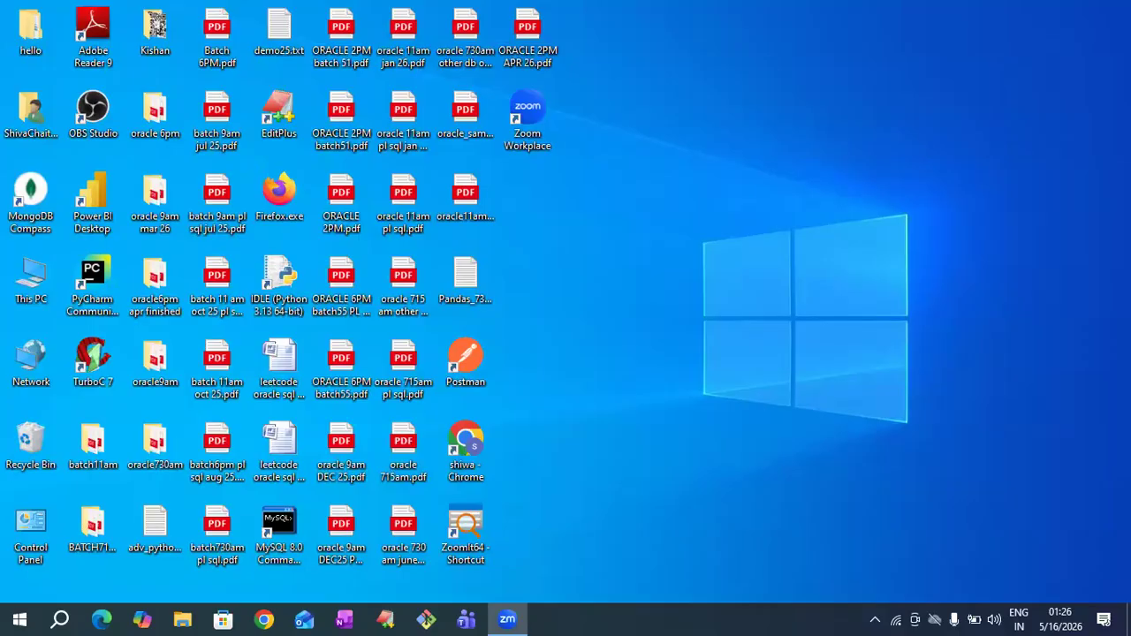
# - Run SQL2025-SSEI-EntDev.exe from Downloads as administrator and minimize File Explorer
pyautogui.press('super+e')
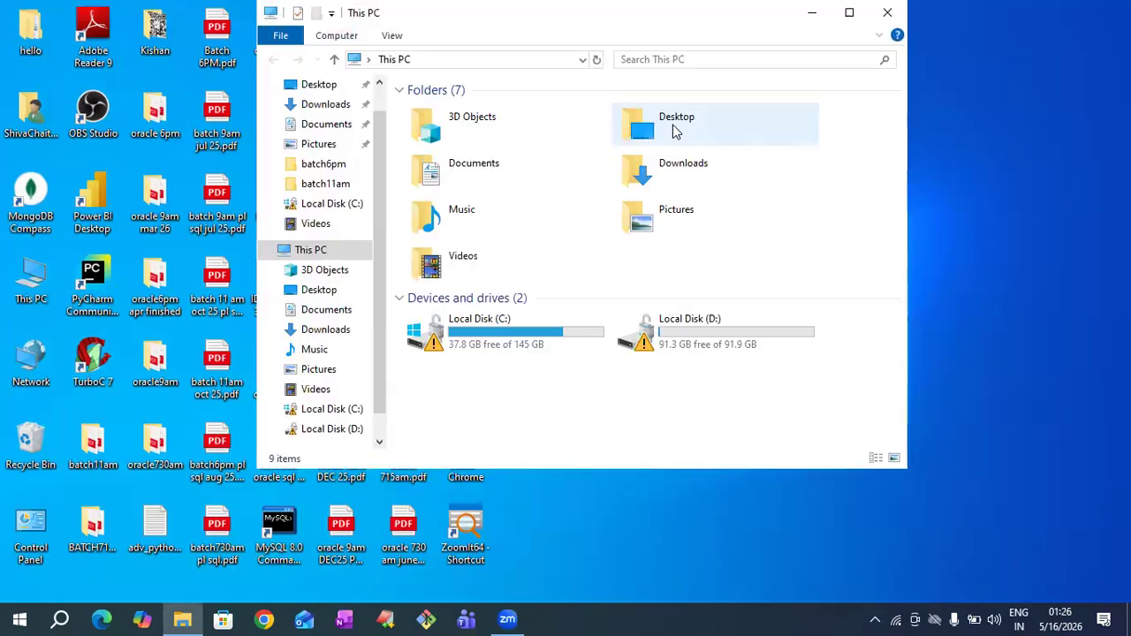
pyautogui.click(341, 108)
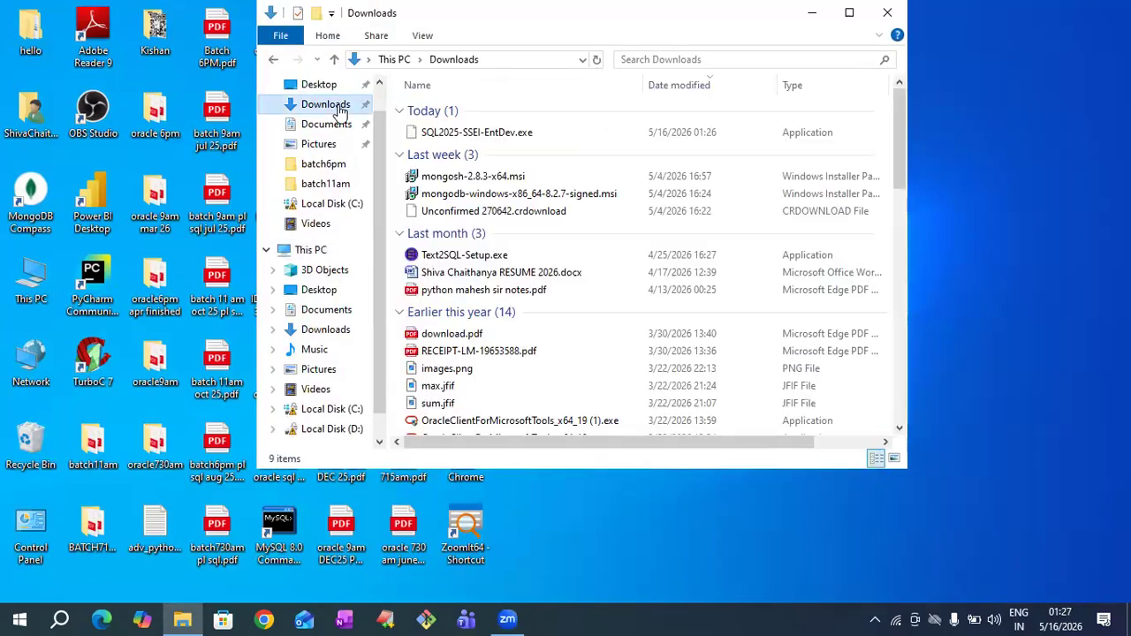
pyautogui.click(458, 135)
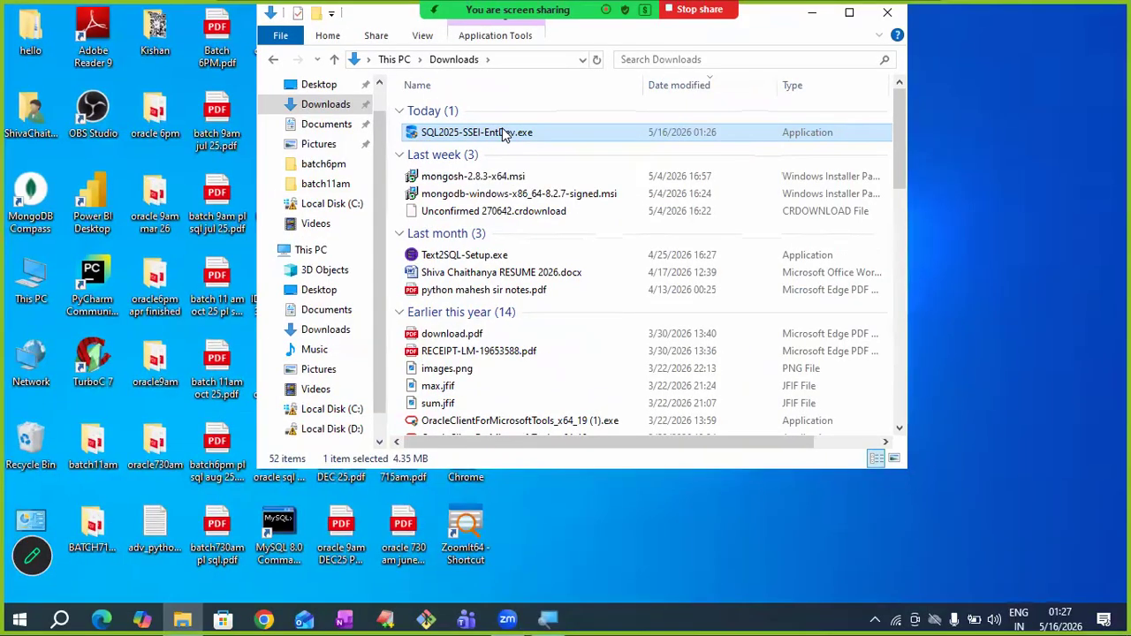
pyautogui.rightClick(501, 128)
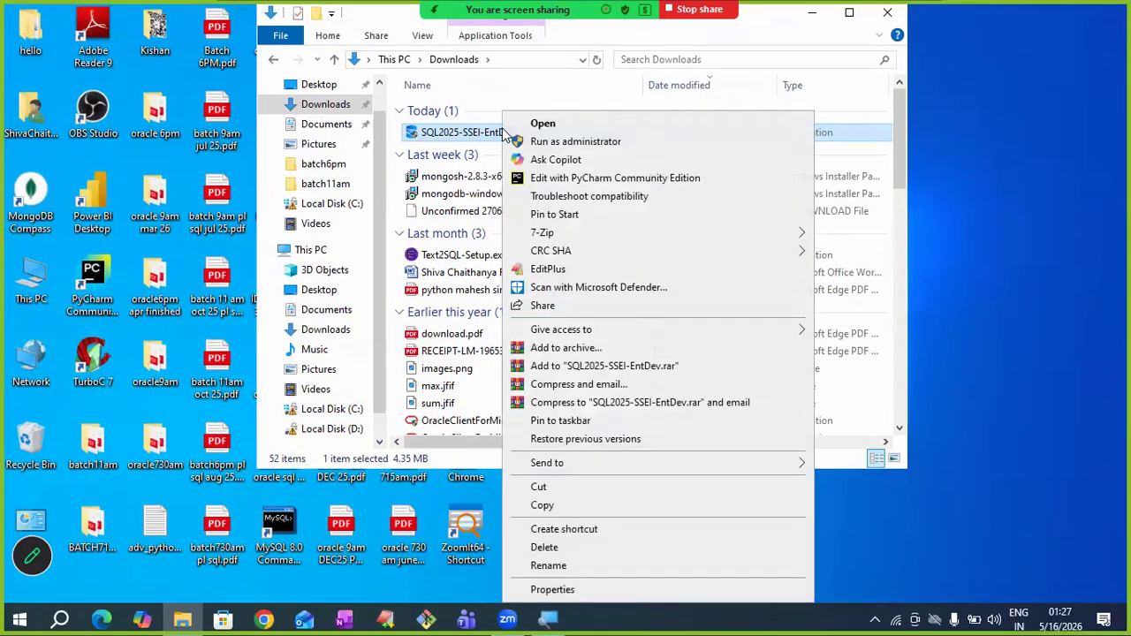
pyautogui.click(557, 144)
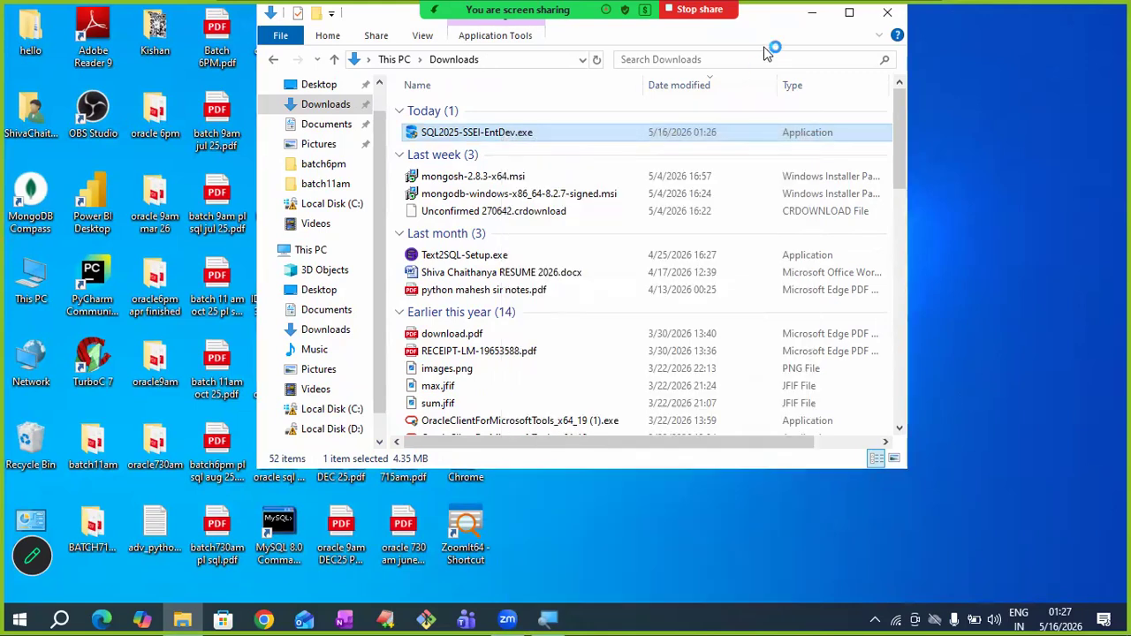
pyautogui.click(811, 27)
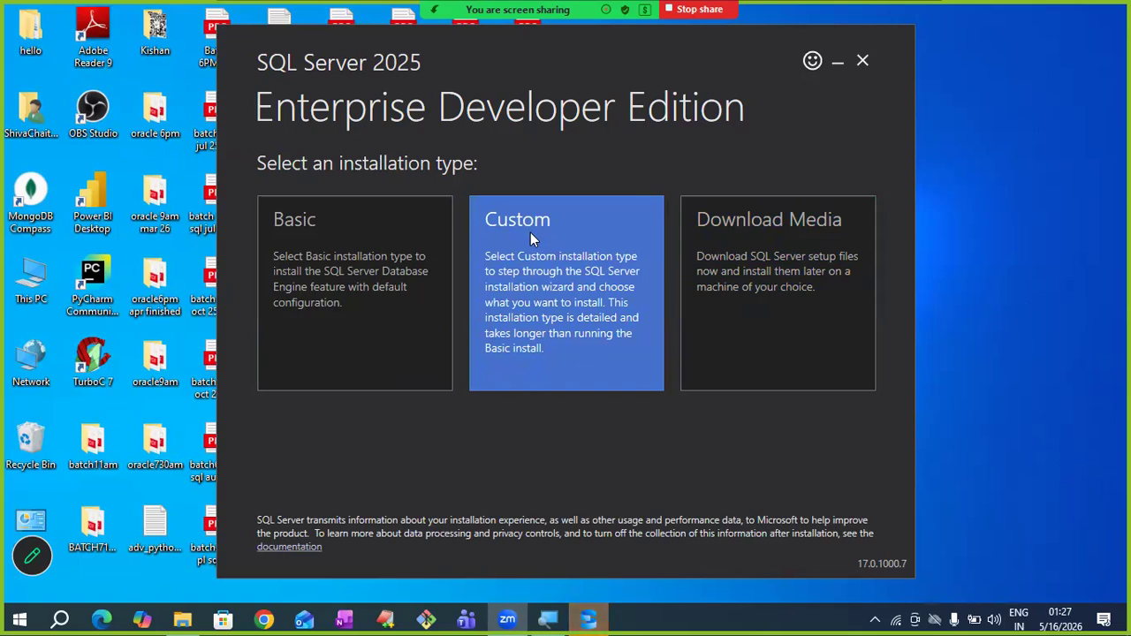
# - Choose the Custom installation type and download the media to C:\SQL2025
pyautogui.click(530, 233)
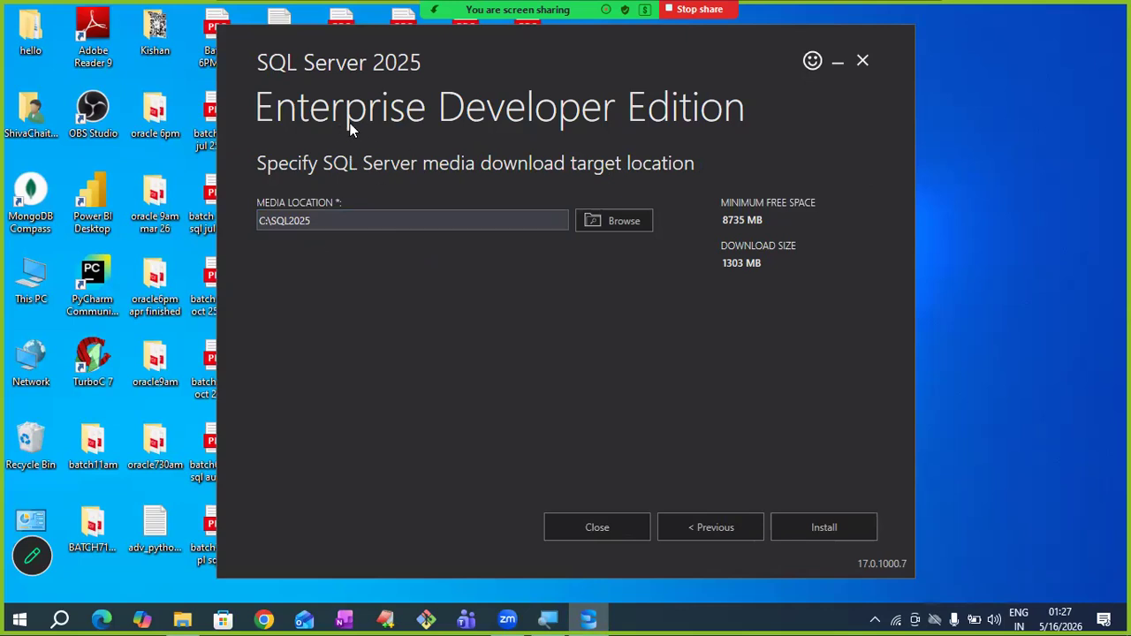
pyautogui.click(818, 524)
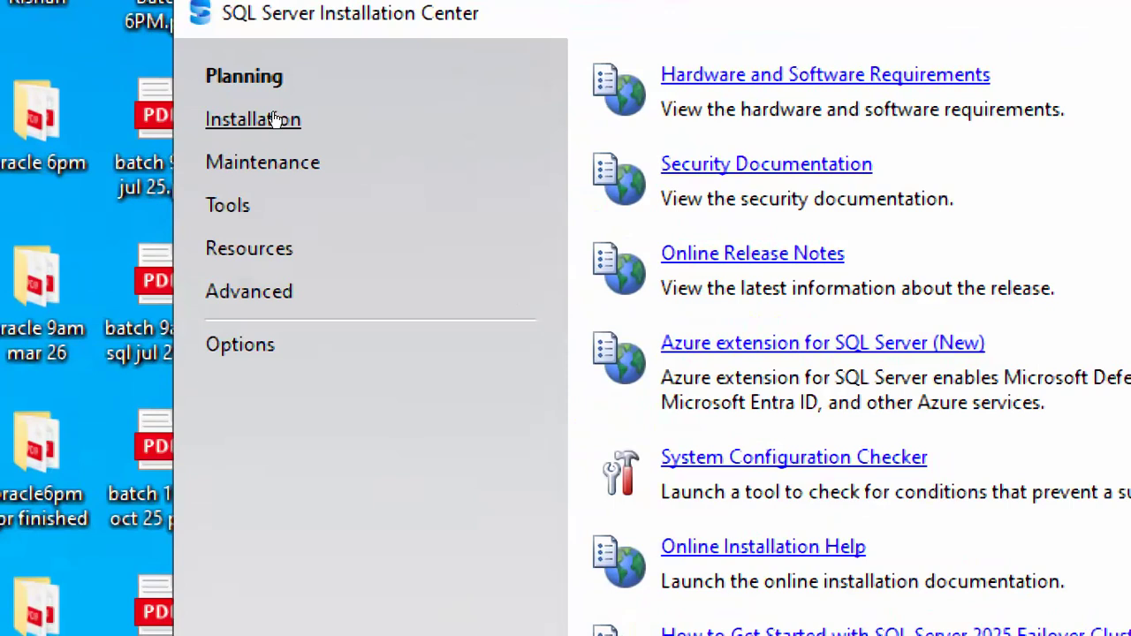
# - Start a new standalone SQL Server installation from the Installation page
pyautogui.click(274, 119)
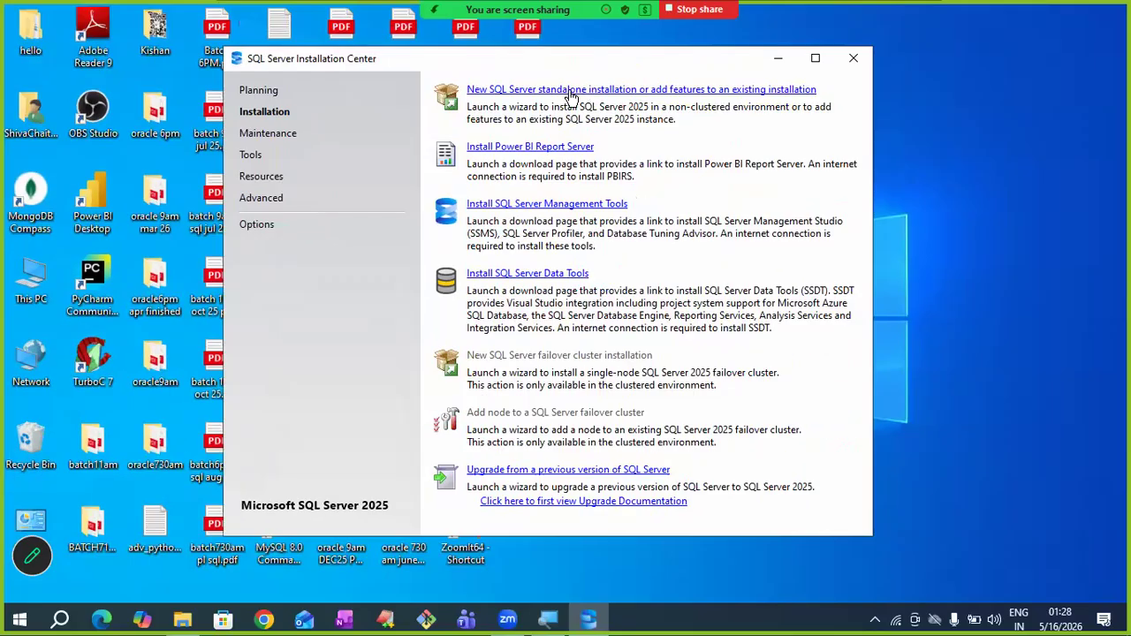
pyautogui.click(867, 79)
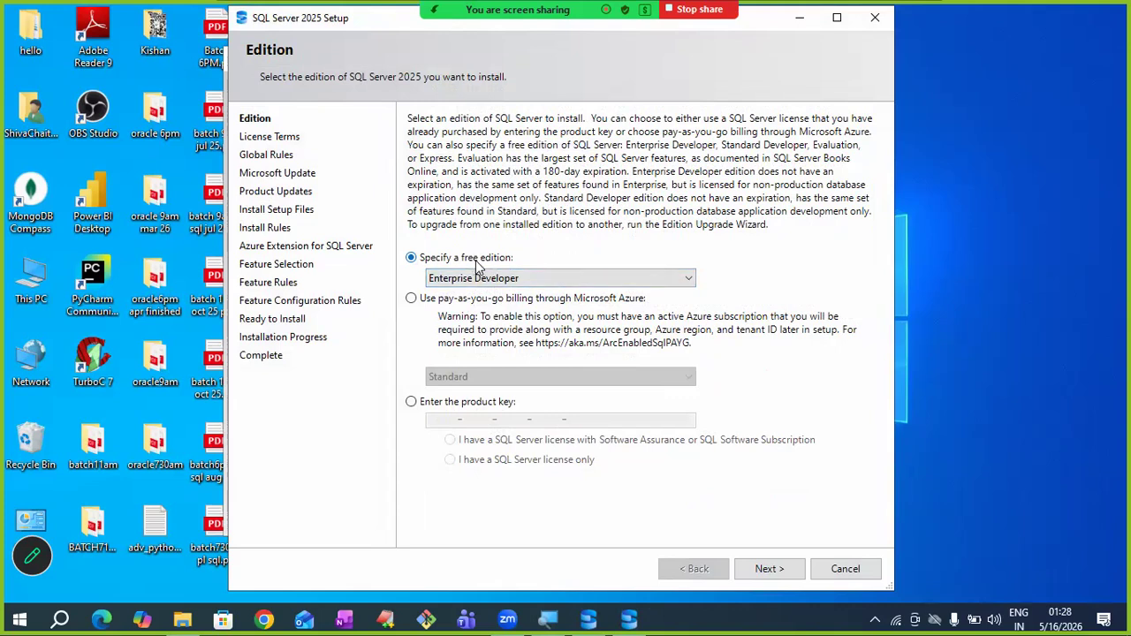
pyautogui.click(580, 281)
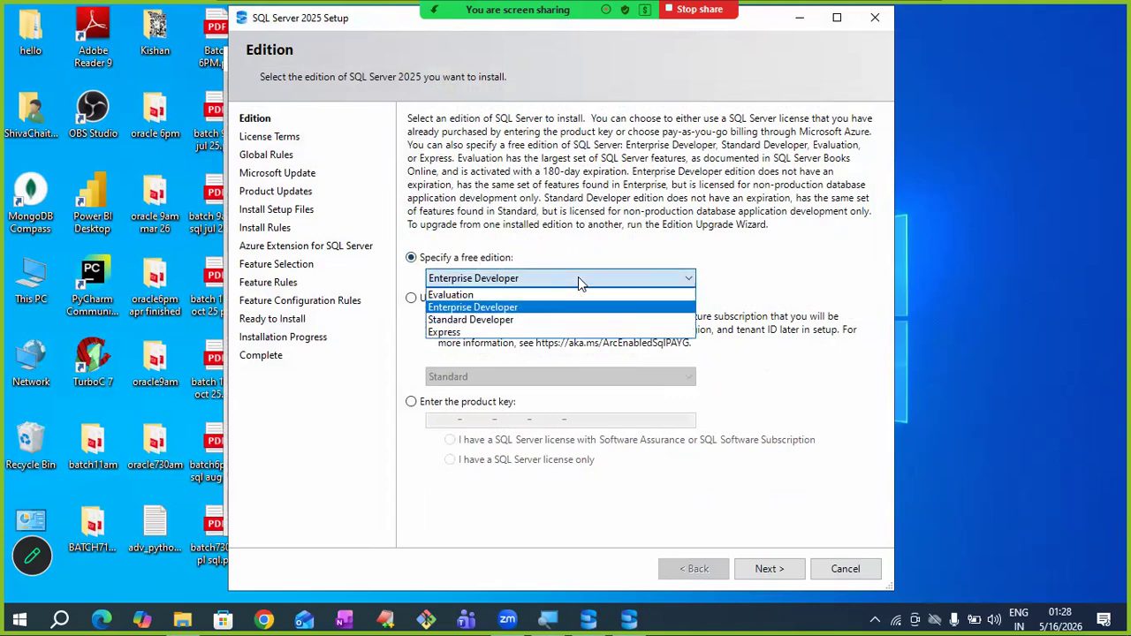
# - Keep the Enterprise Developer edition, accept the license terms, and continue past Microsoft Update
pyautogui.click(458, 309)
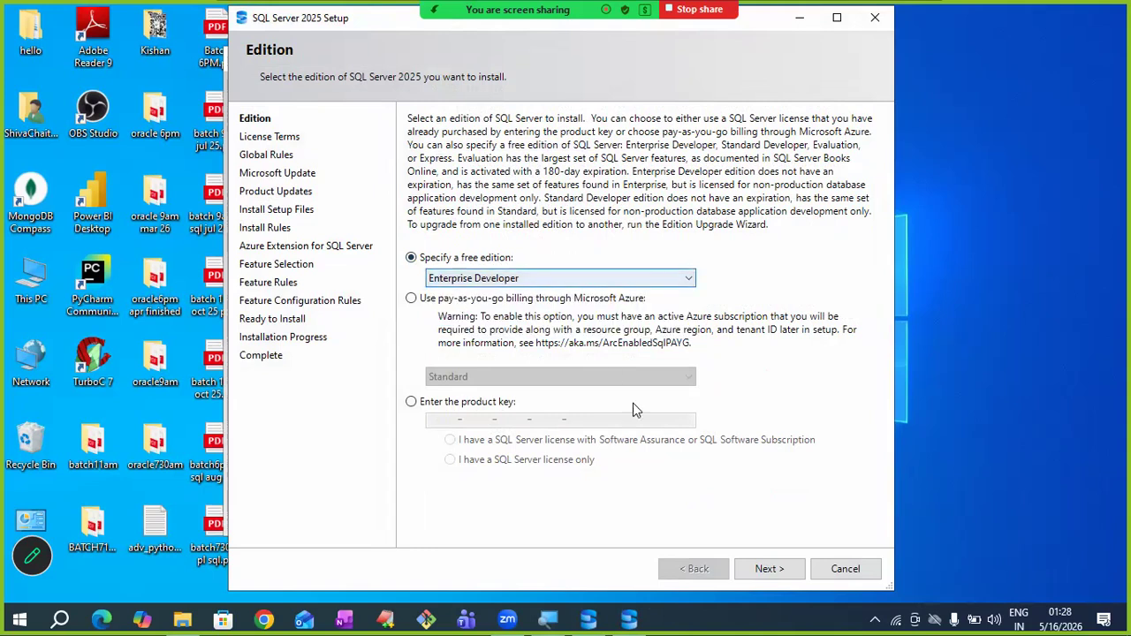
pyautogui.click(760, 570)
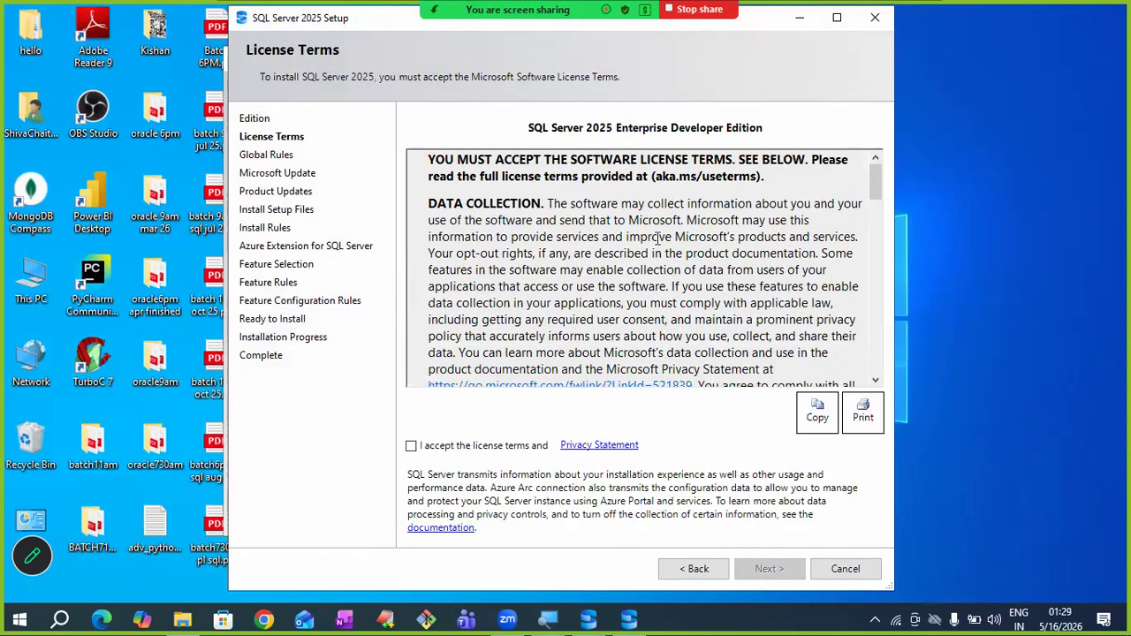
pyautogui.click(412, 446)
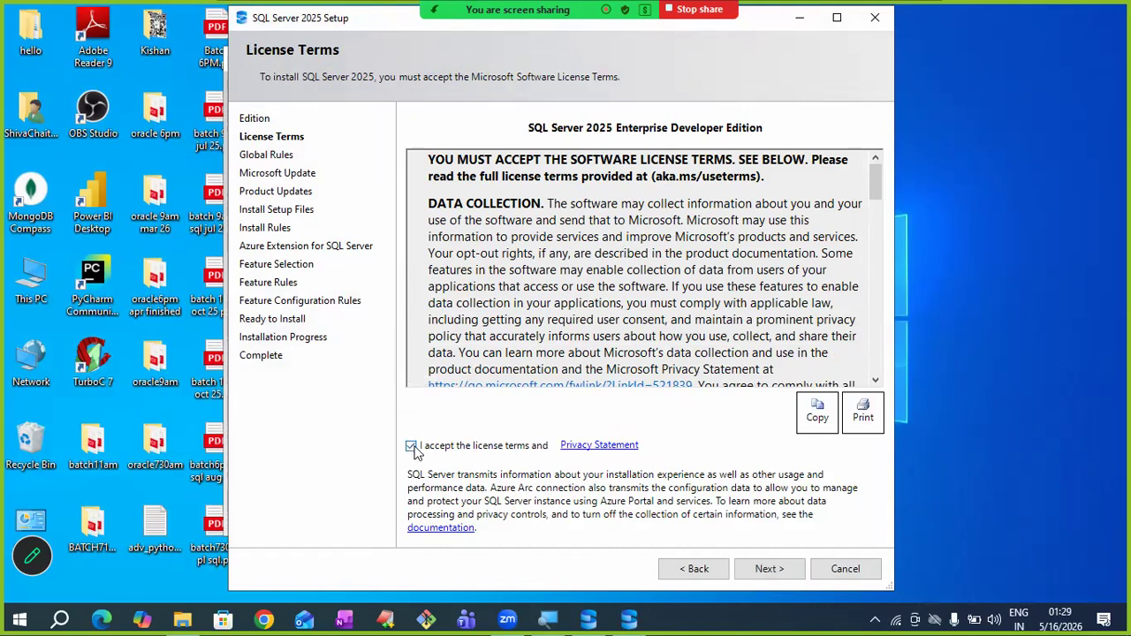
pyautogui.click(751, 568)
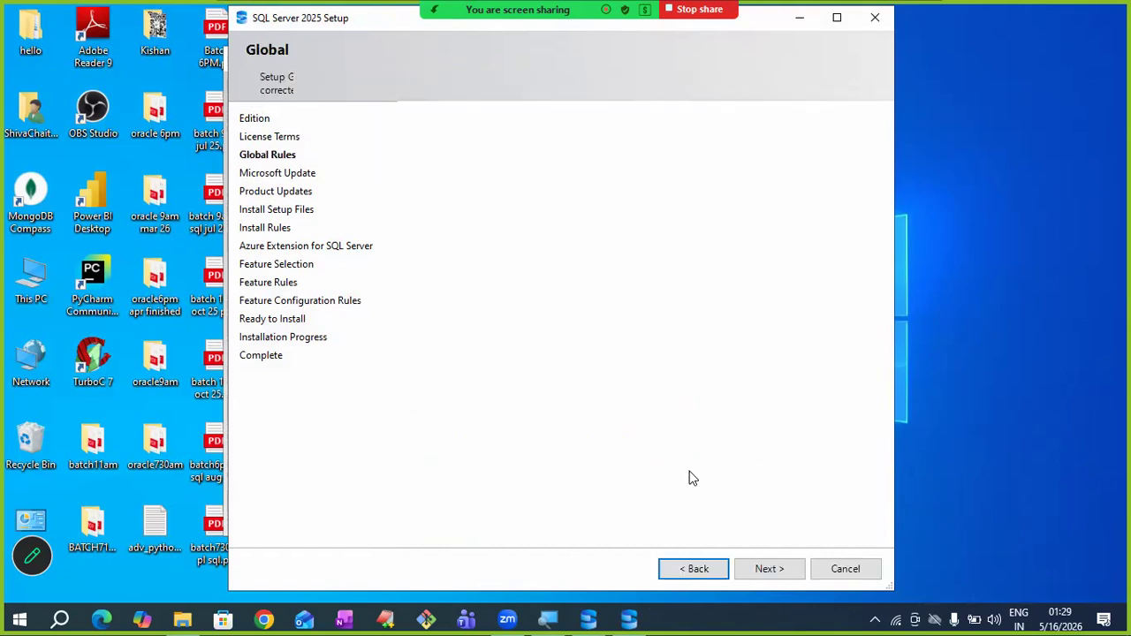
pyautogui.click(769, 571)
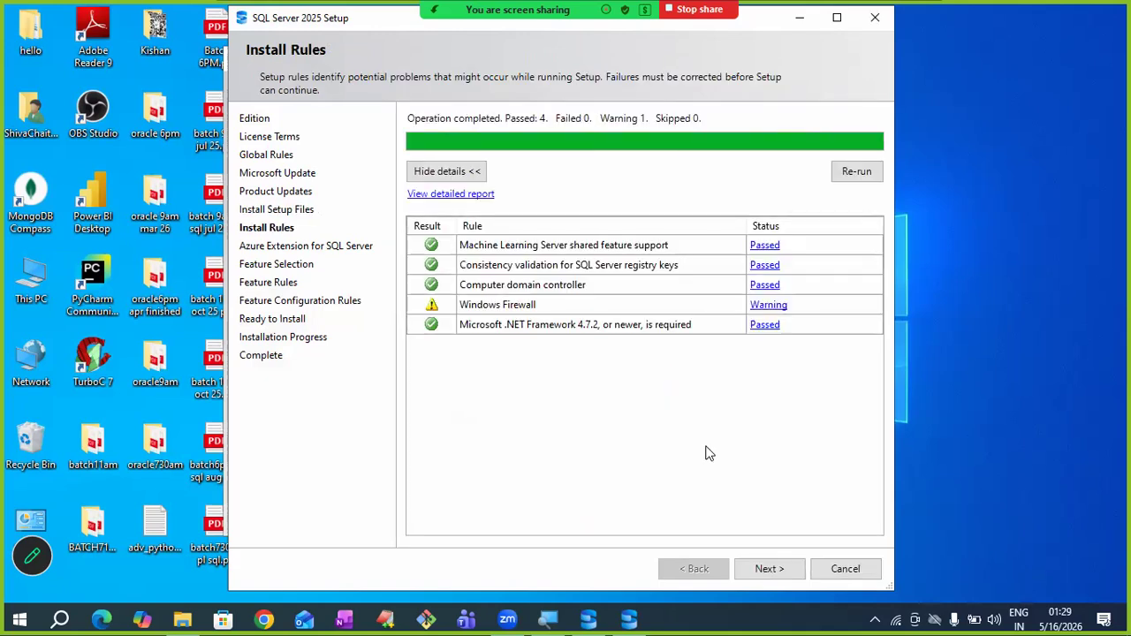
# - Pass Install Rules, untick Azure Extension for SQL Server, and check Database Engine Services
pyautogui.click(762, 570)
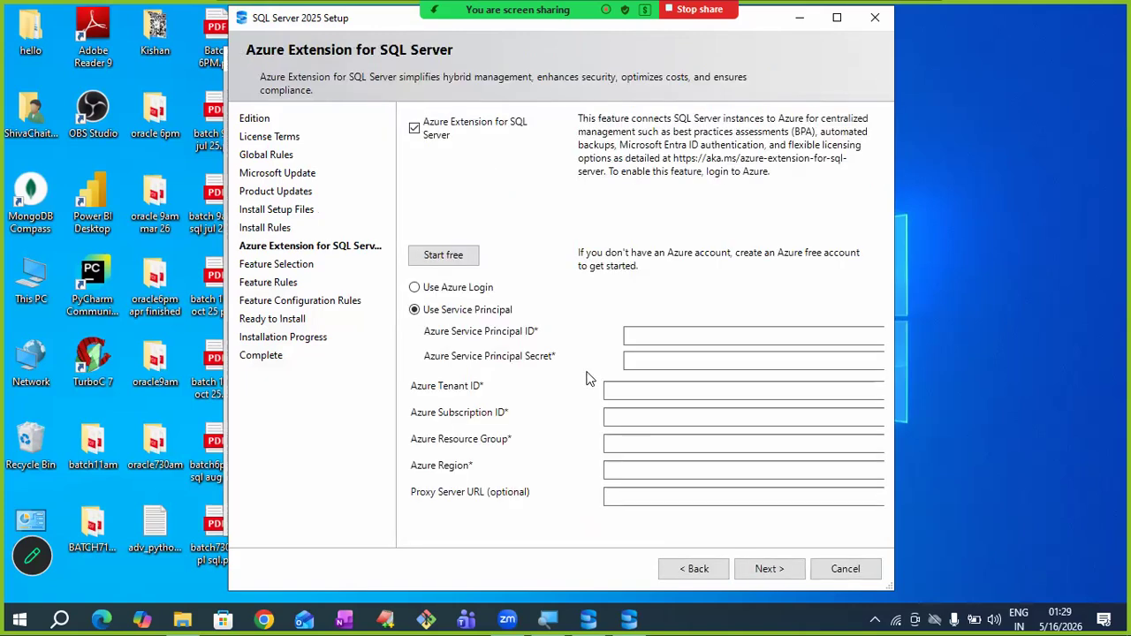
pyautogui.click(414, 129)
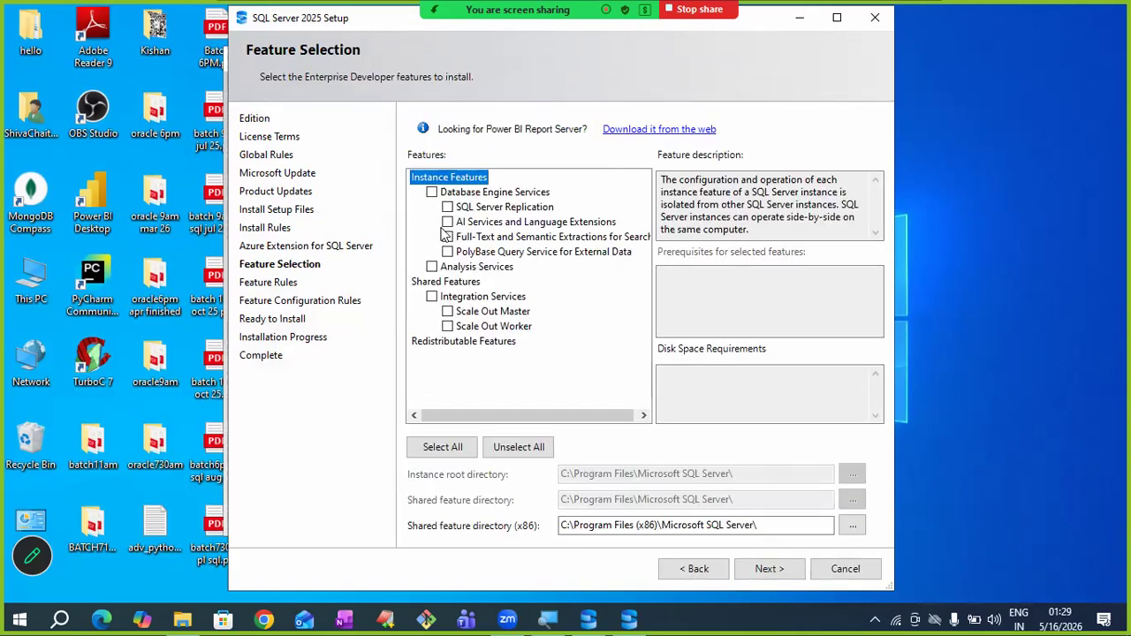
pyautogui.click(432, 193)
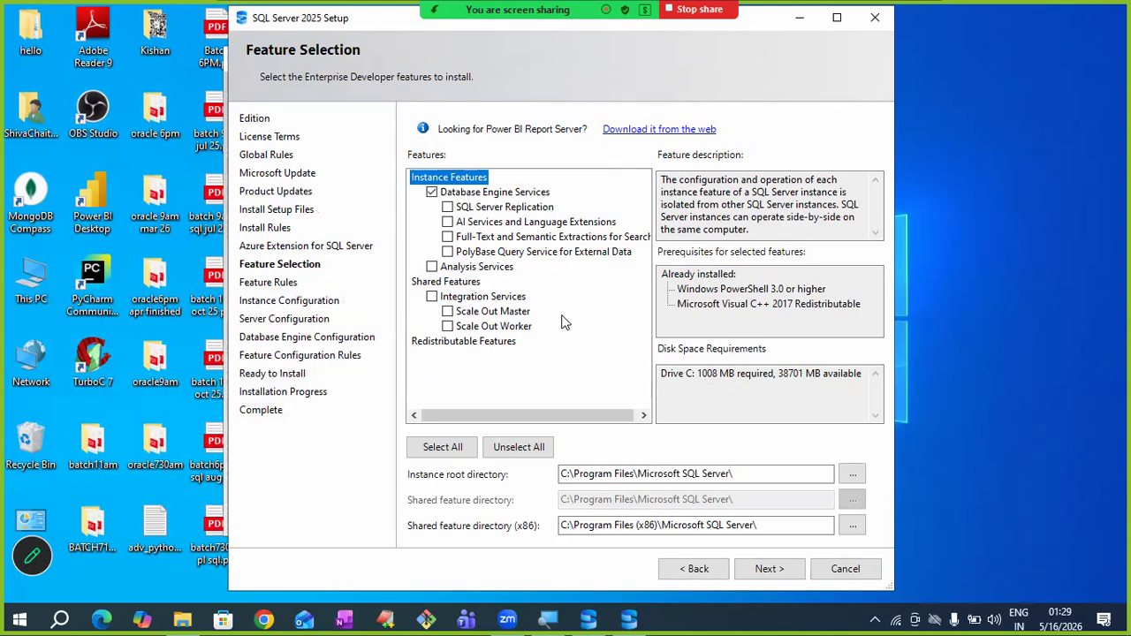
# - Confirm Database Engine Services and keep the default MSSQLSERVER instance
pyautogui.click(763, 571)
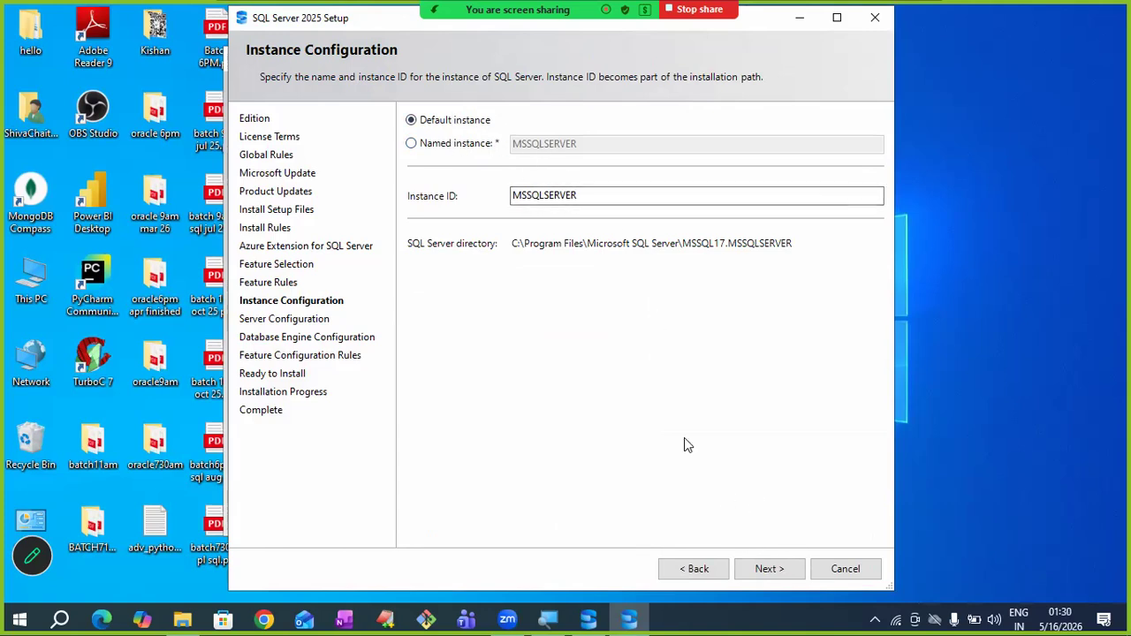
pyautogui.click(765, 570)
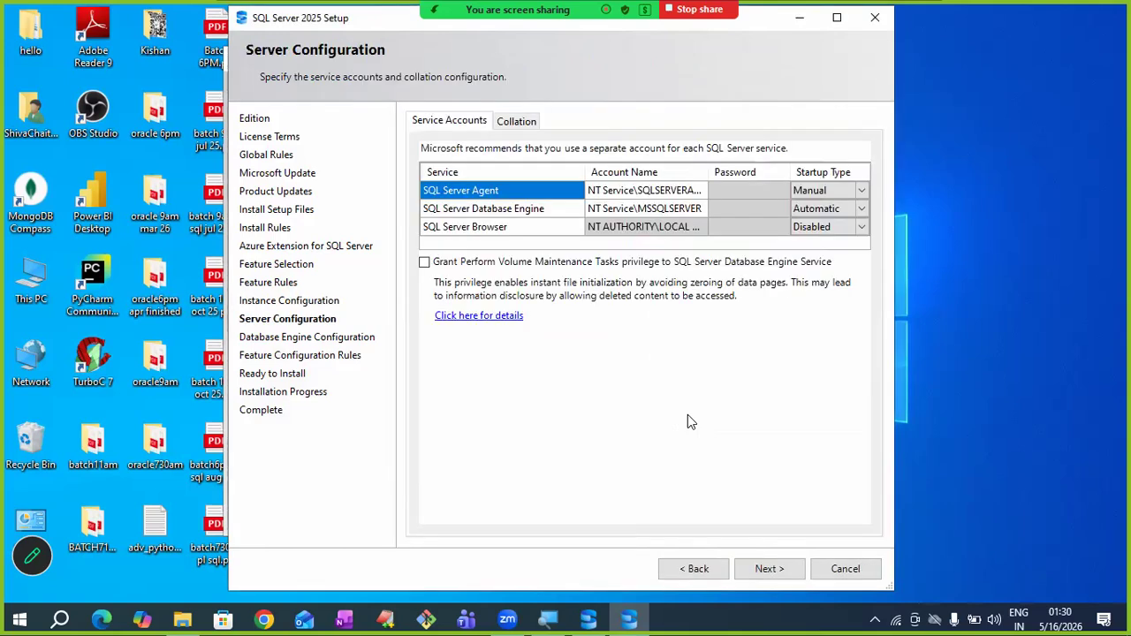
# - Keep the default service accounts and switch Database Engine authentication to Mixed Mode
pyautogui.click(769, 569)
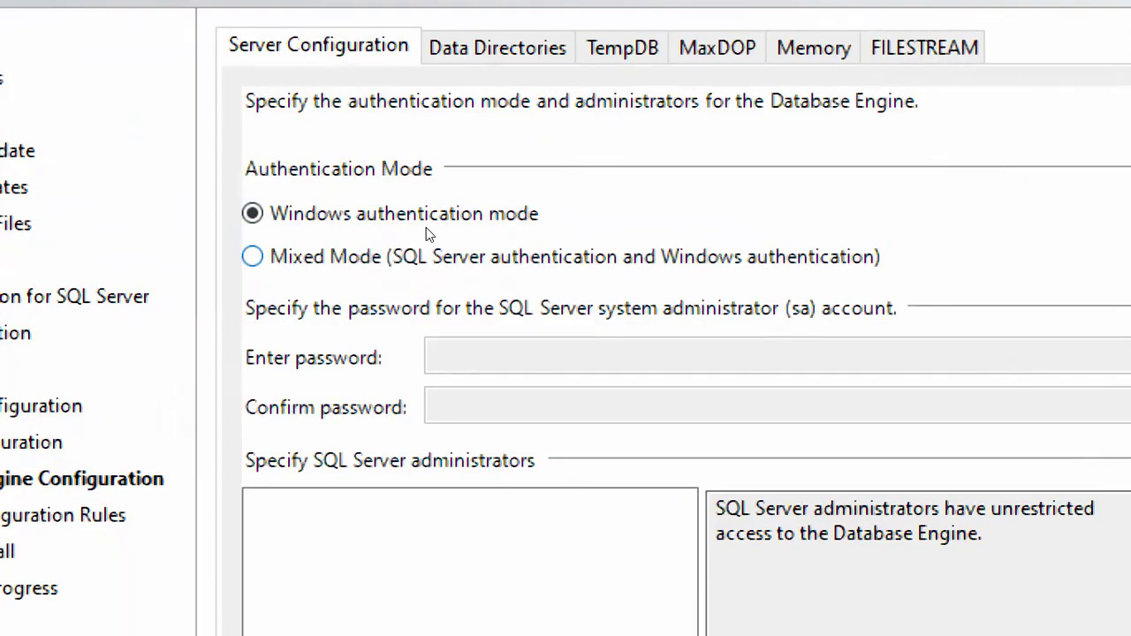
pyautogui.press('Down')
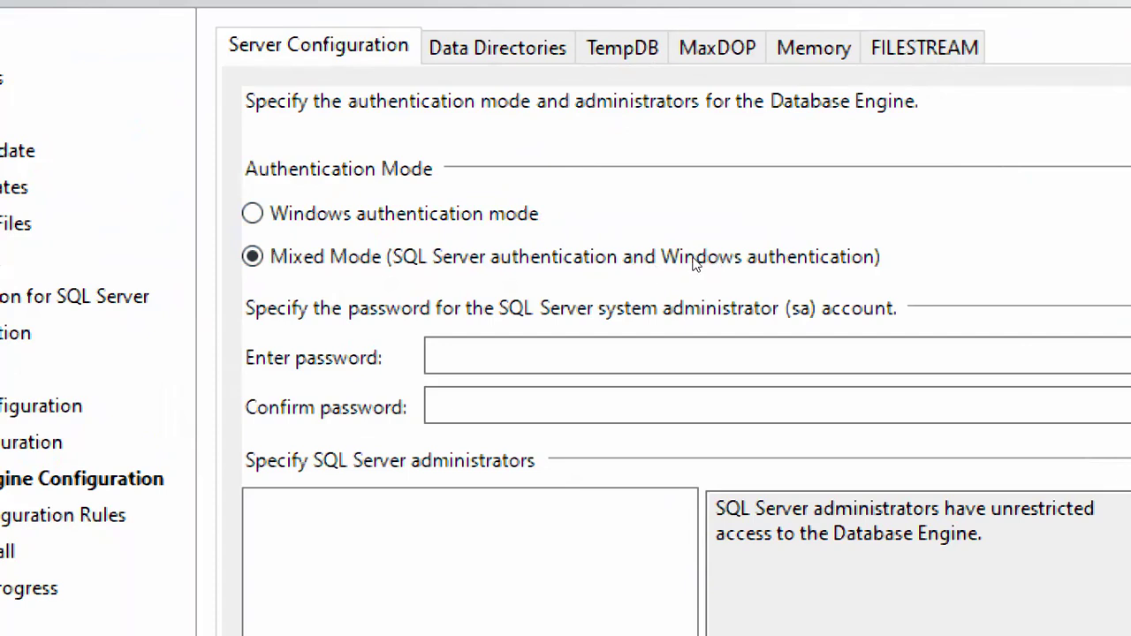
# - Enter and confirm the sa account password, then accept the Database Engine settings
pyautogui.press('Tab')
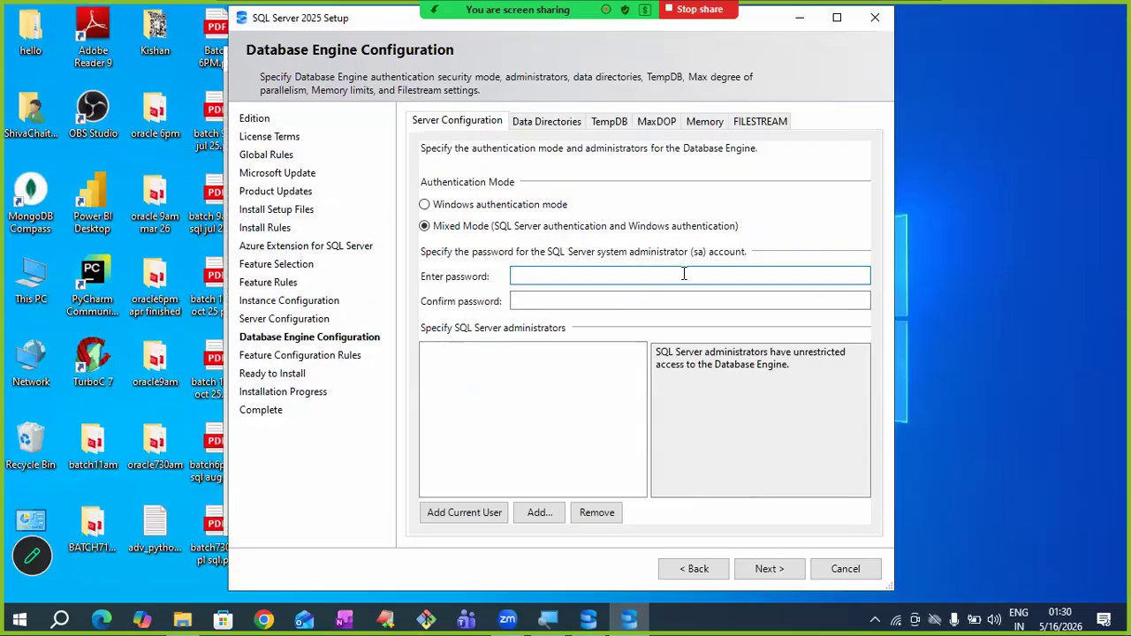
pyautogui.write('•••••••')
pyautogui.click(627, 301)
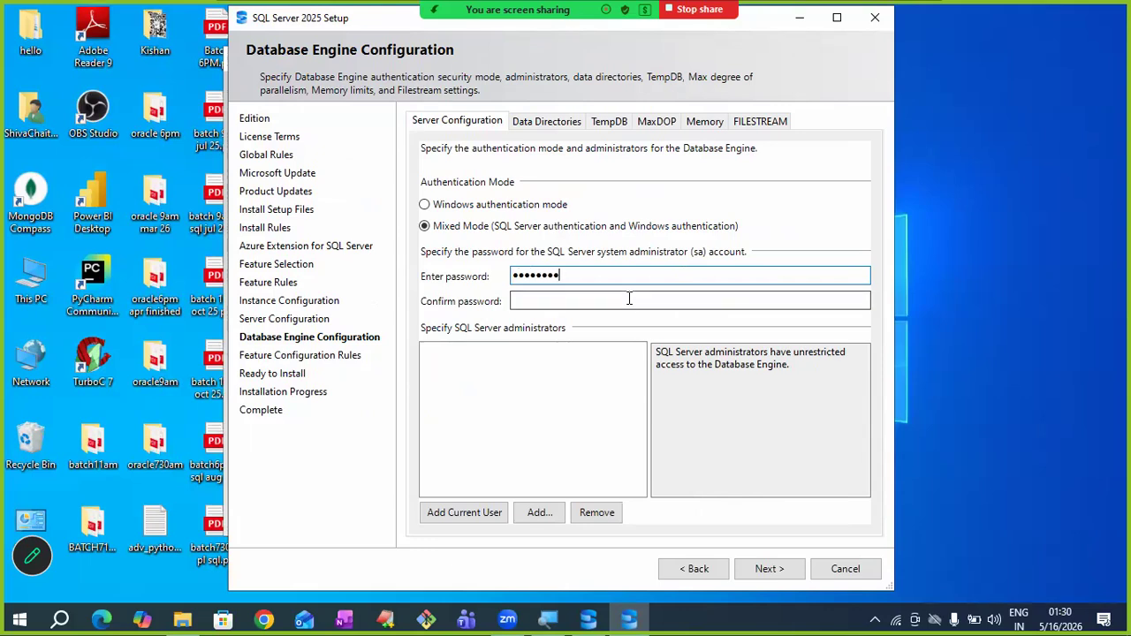
pyautogui.write('••••••••')
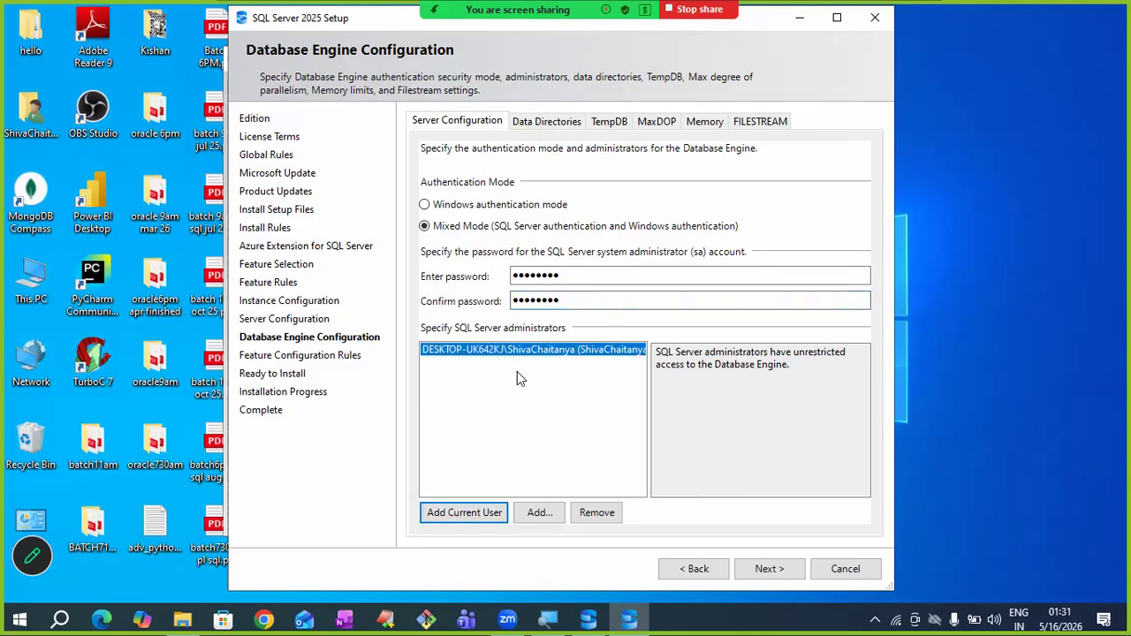
pyautogui.click(769, 568)
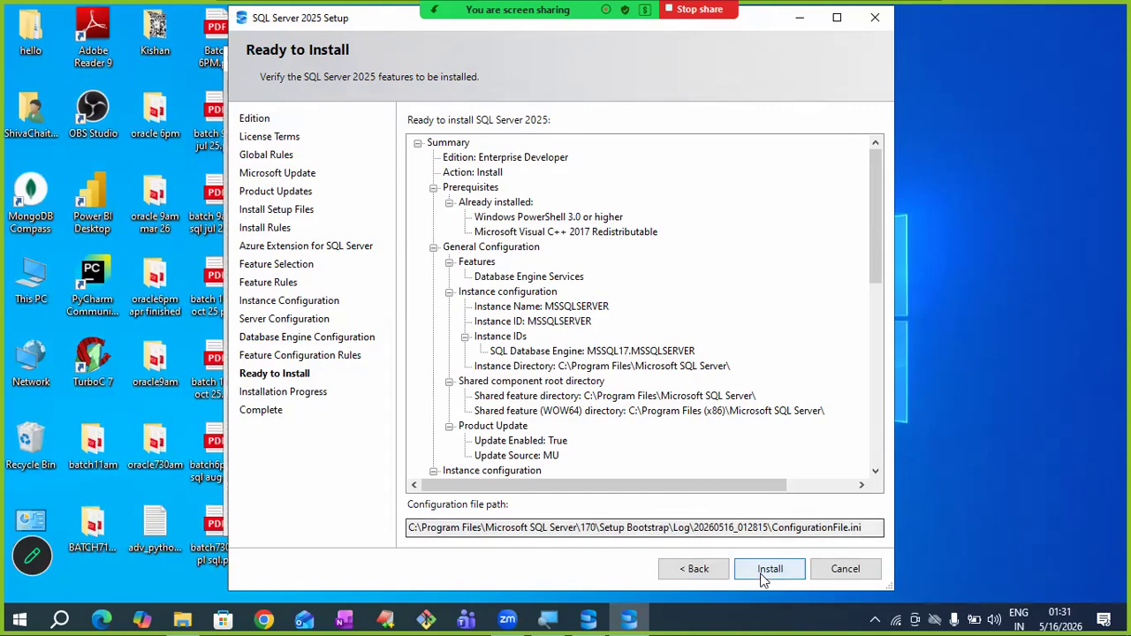
# - Install Database Engine Services, then close Setup and the SQL Server Installation Center
pyautogui.click(768, 571)
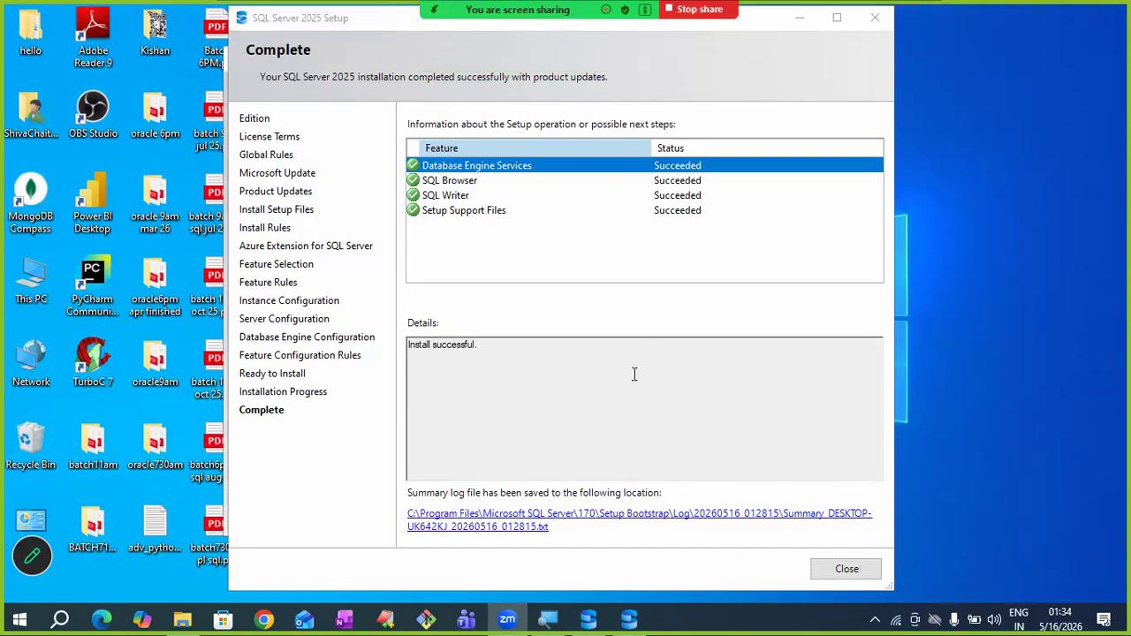
pyautogui.click(847, 569)
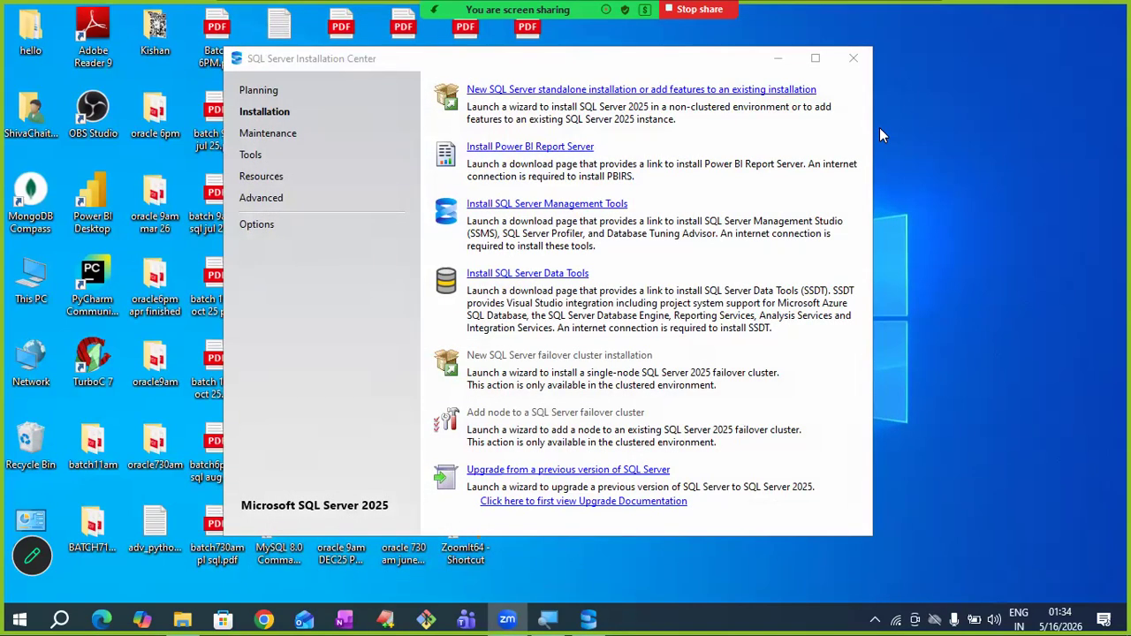
pyautogui.click(855, 61)
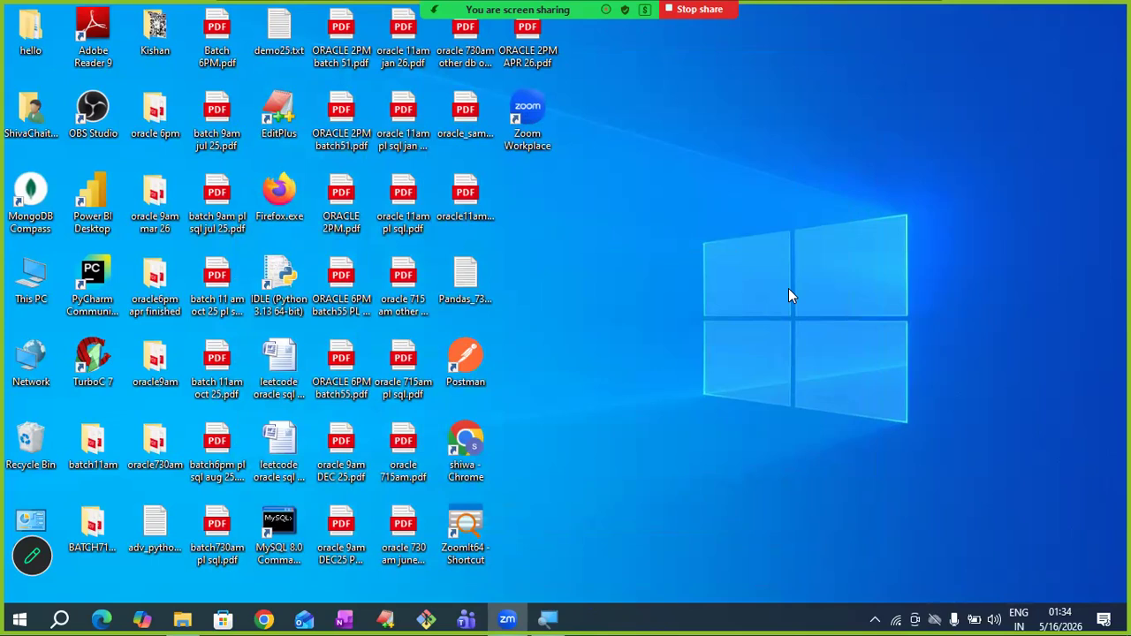
# - Launch Chrome with the saved profile and search Google for 'SSMS software download'
pyautogui.click(268, 618)
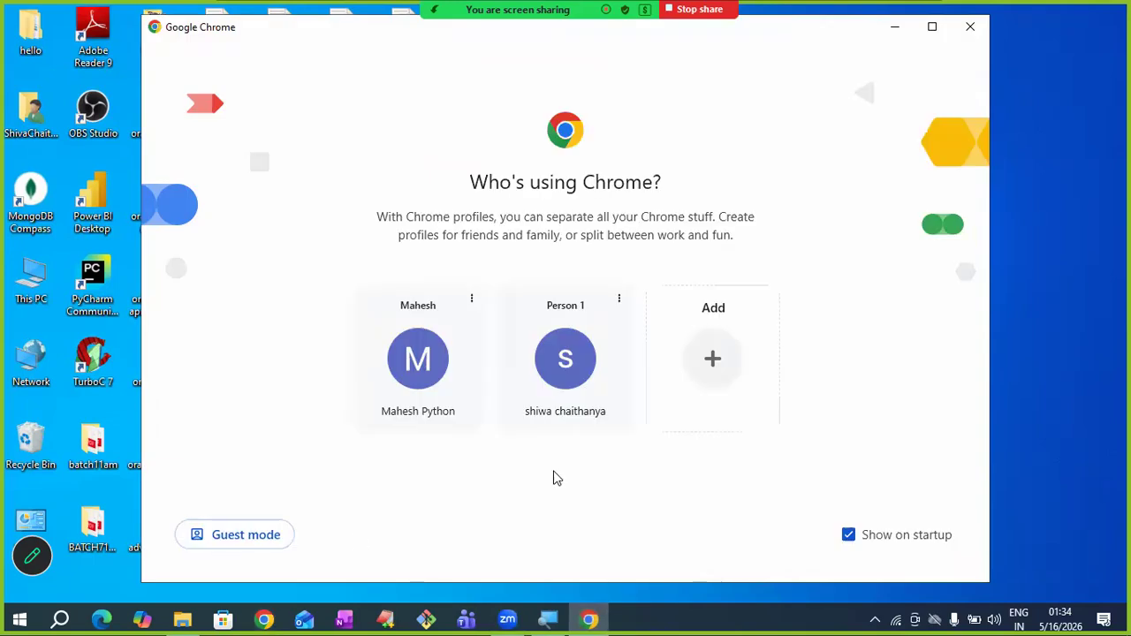
pyautogui.click(556, 384)
pyautogui.write('google.com')
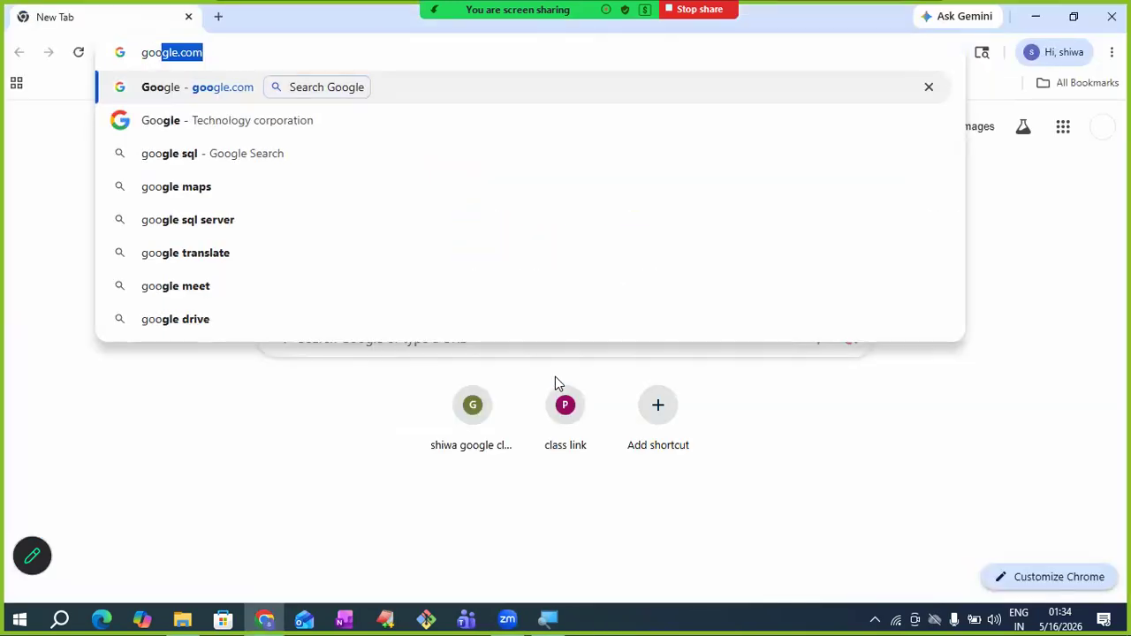
pyautogui.press('Return')
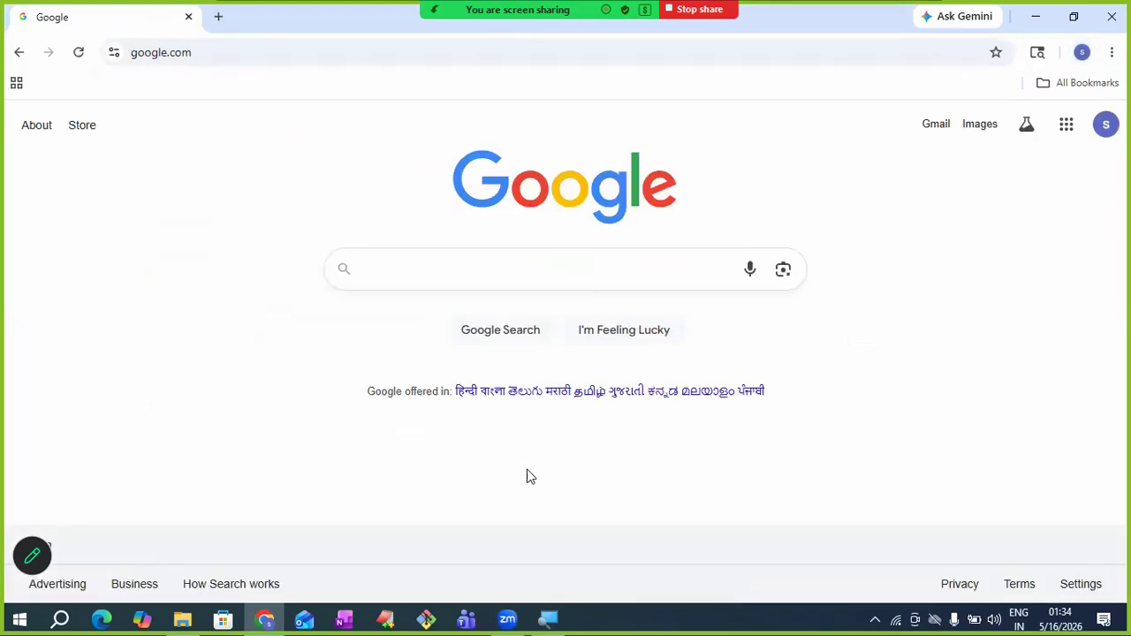
pyautogui.write('SSMS ')
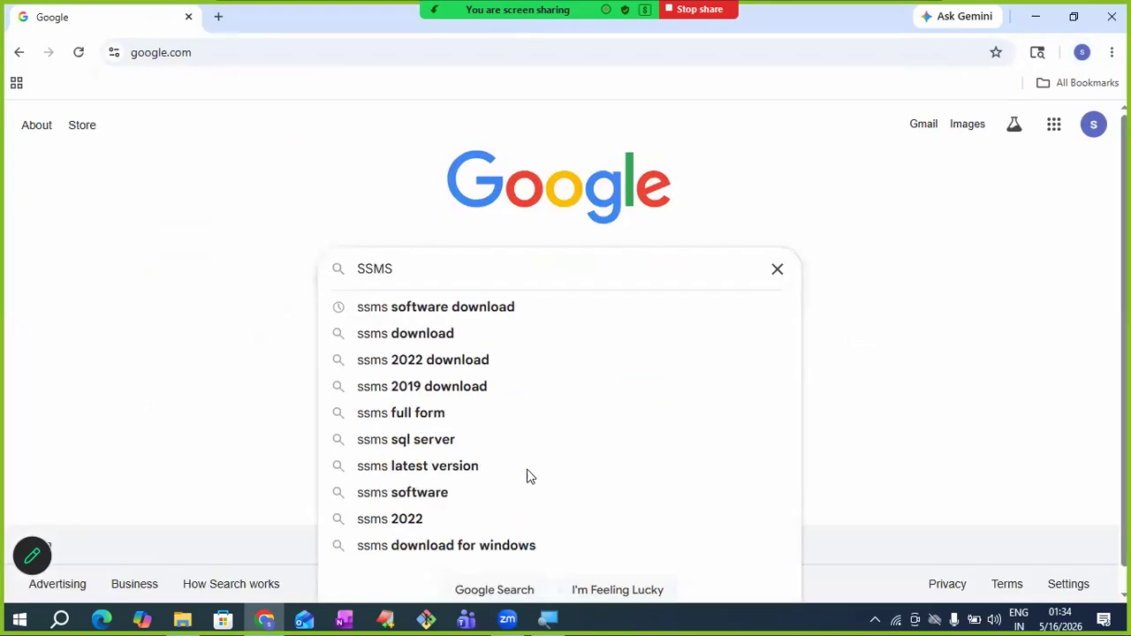
pyautogui.write('softw')
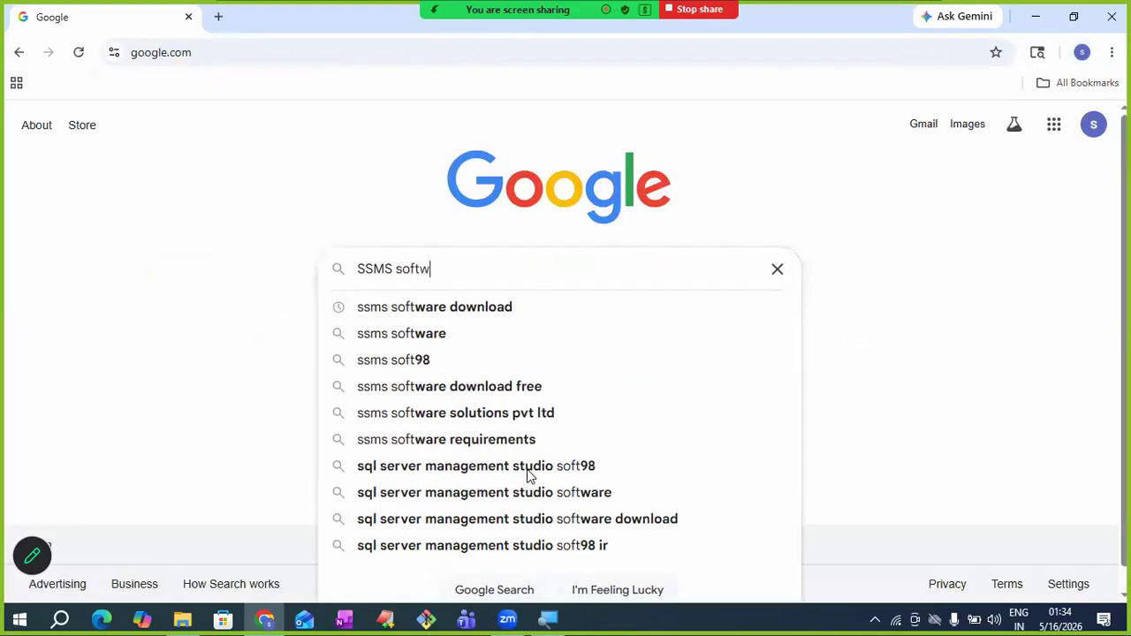
pyautogui.write('are download')
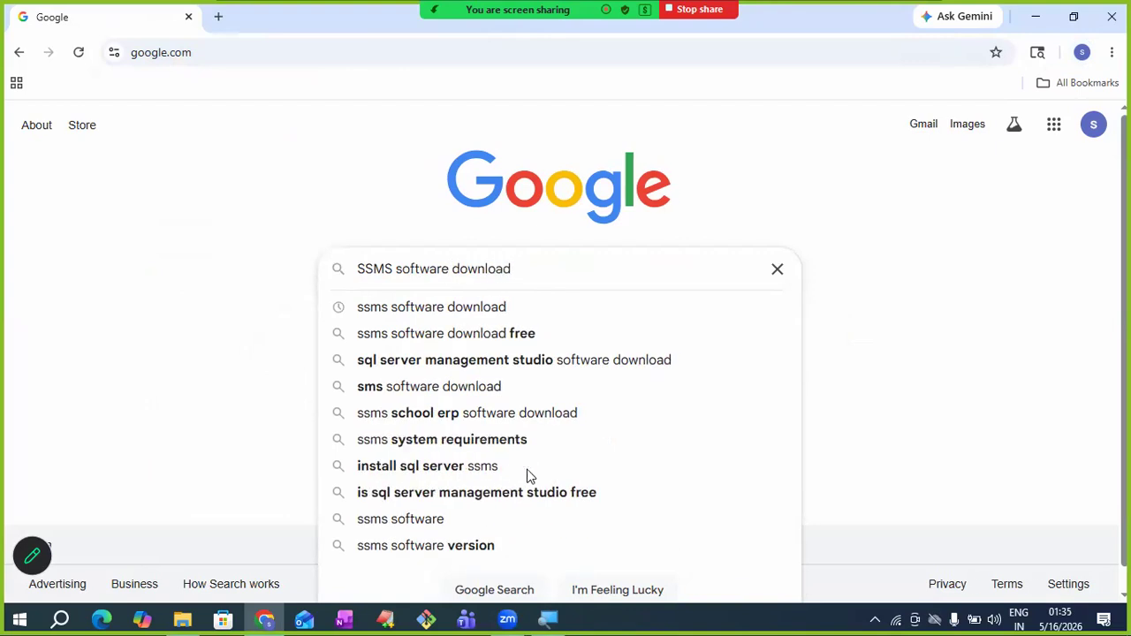
pyautogui.press('Return')
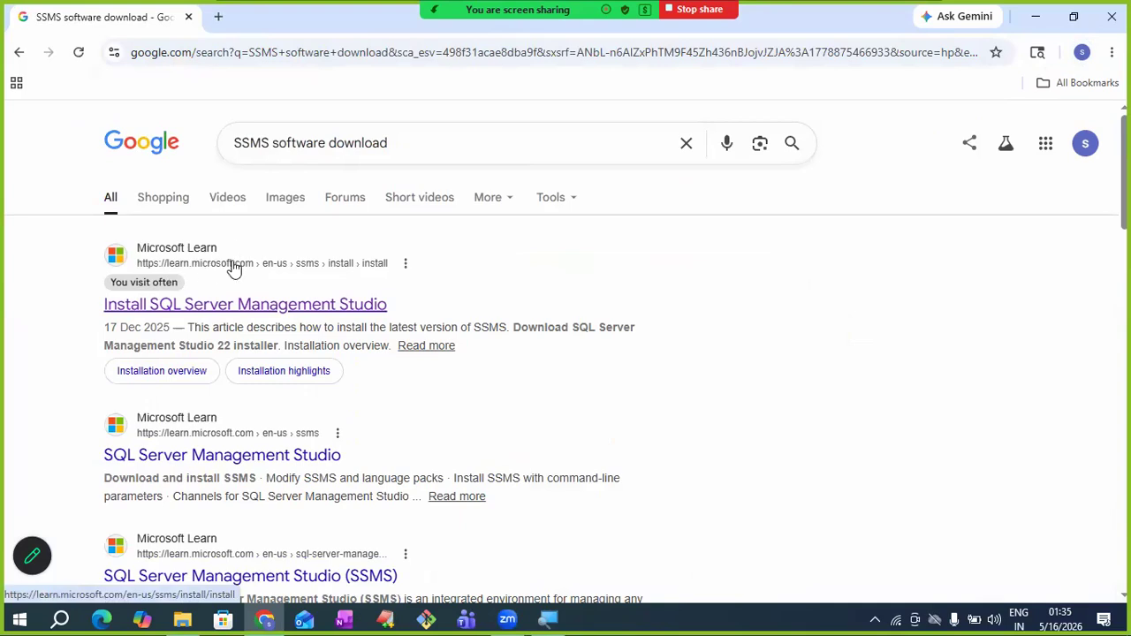
# - Download the SSMS 22 installer vs_SSMS.exe from the Microsoft Learn install page
pyautogui.click(248, 306)
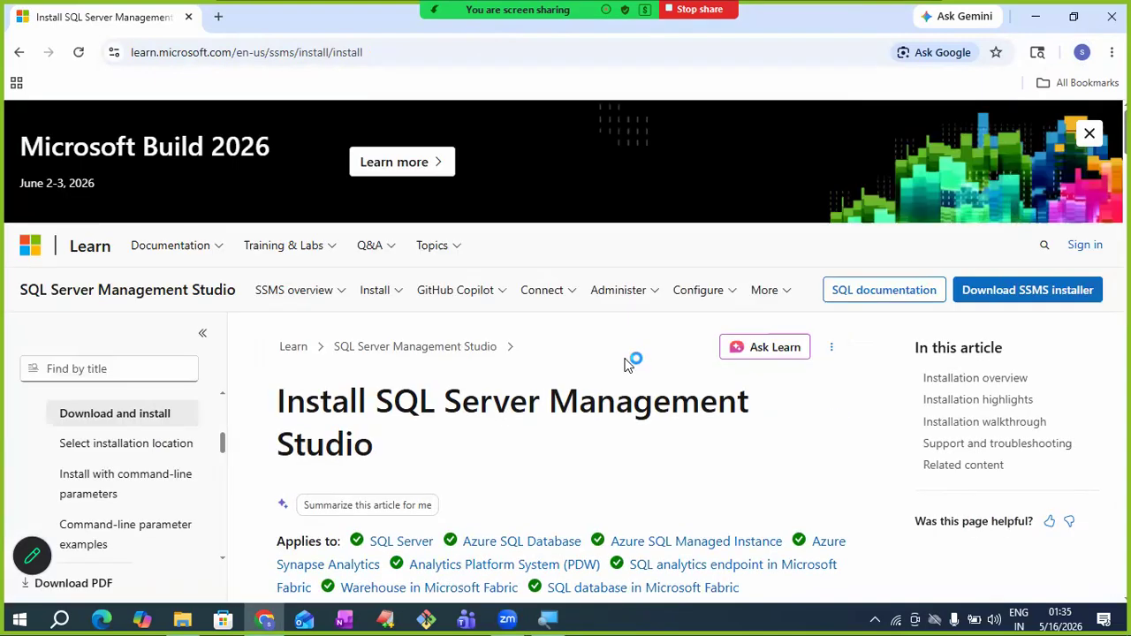
pyautogui.scroll(-5, 594, 343)
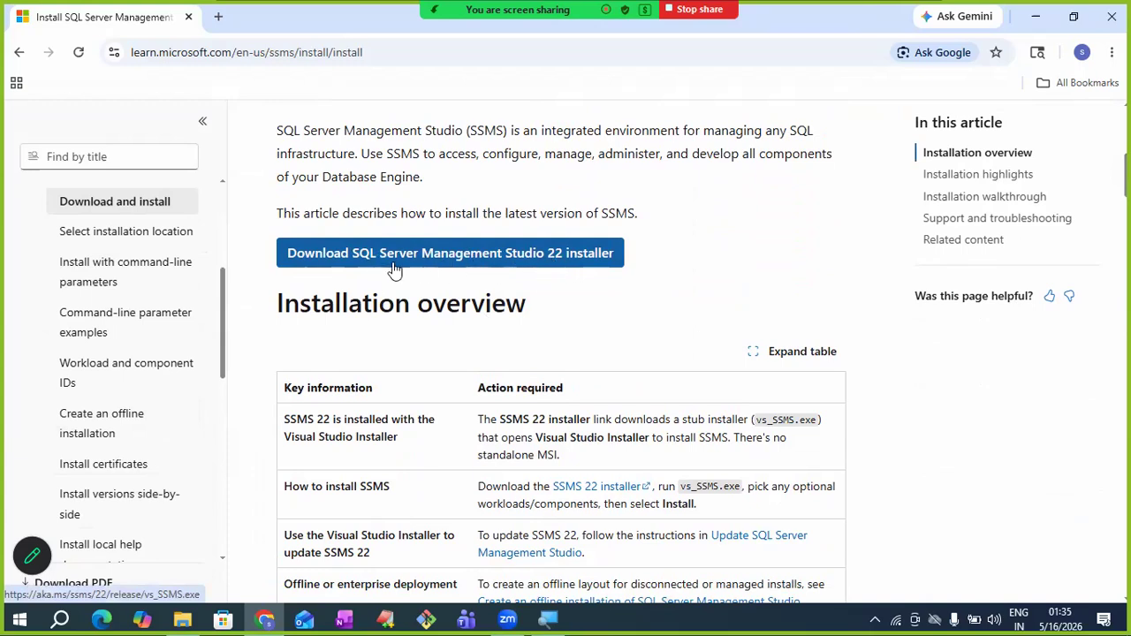
pyautogui.click(345, 256)
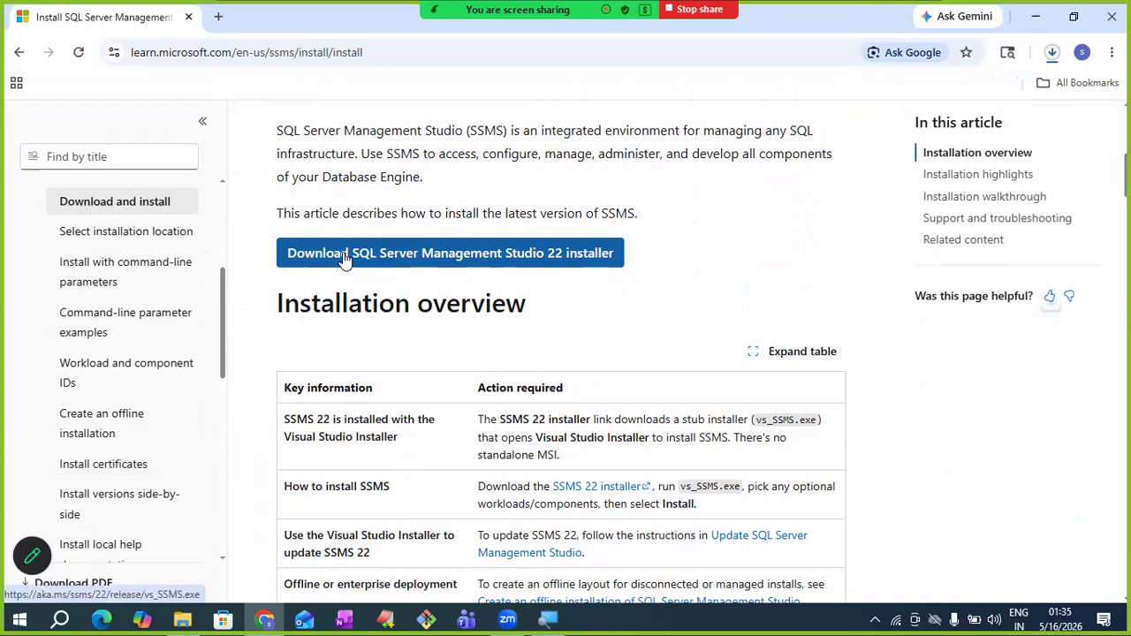
pyautogui.click(1033, 18)
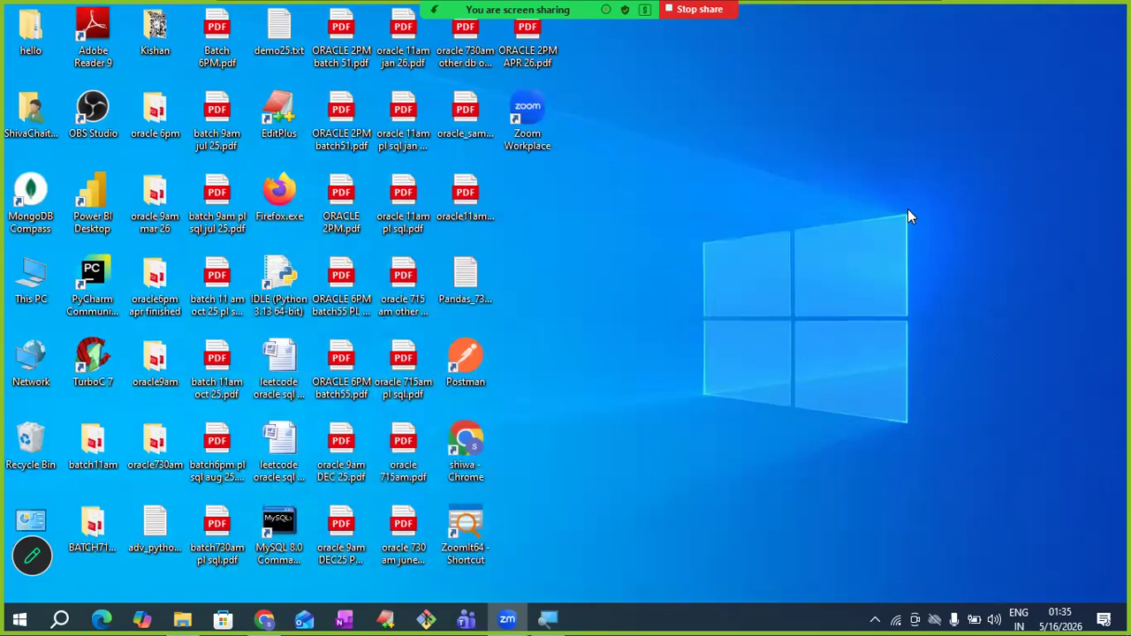
# - Run vs_SSMS.exe from the Downloads folder as administrator
pyautogui.press('super+e')
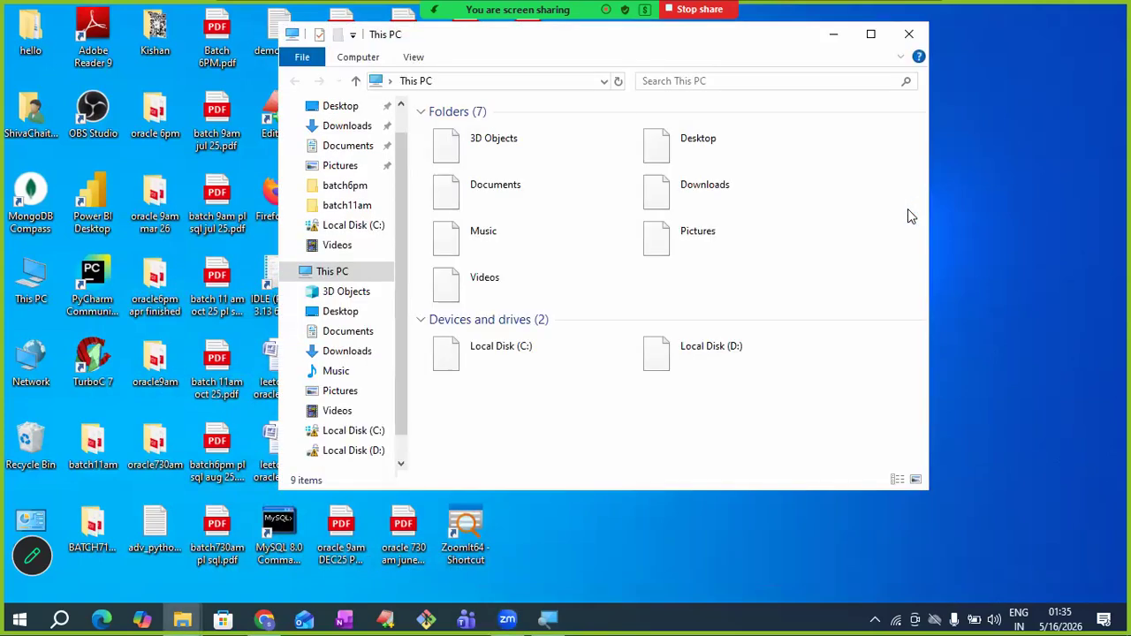
pyautogui.click(343, 129)
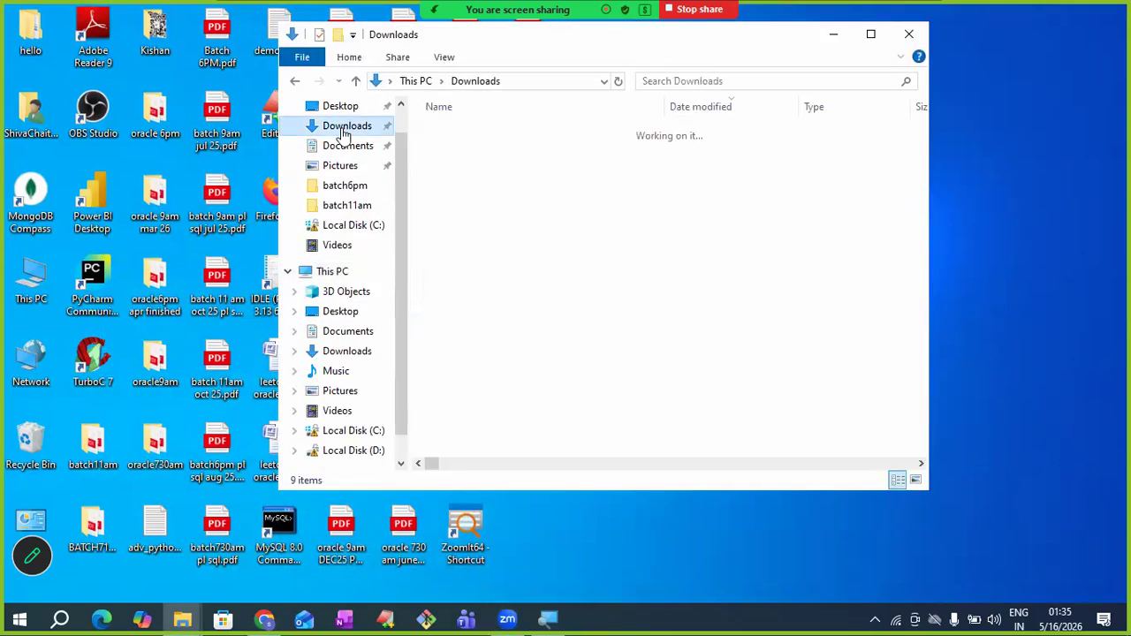
pyautogui.click(483, 157)
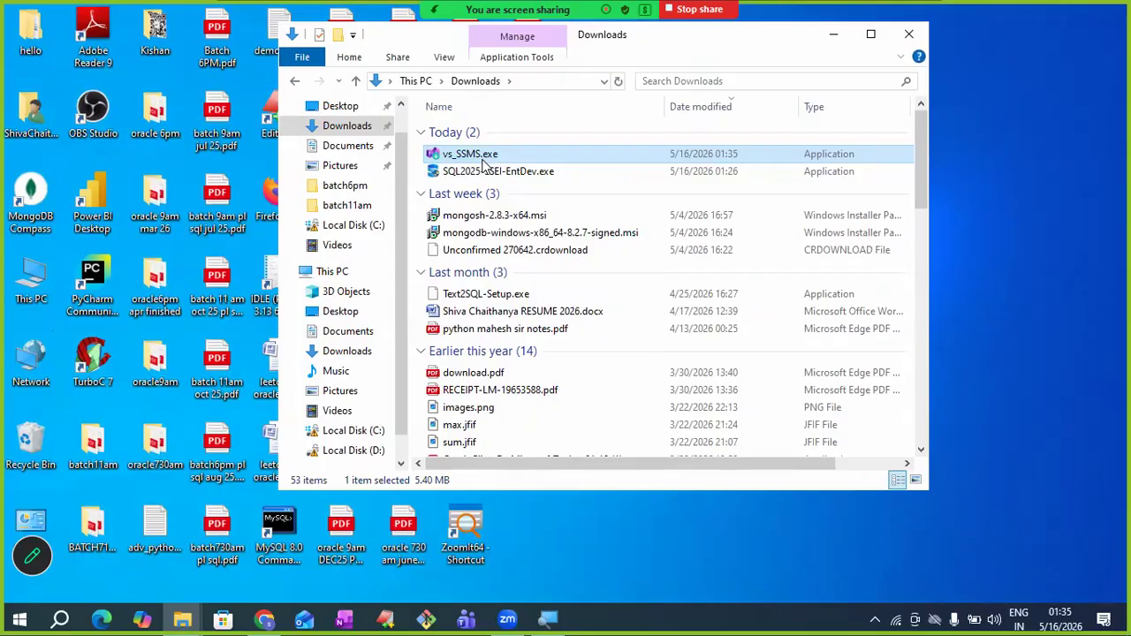
pyautogui.rightClick(482, 159)
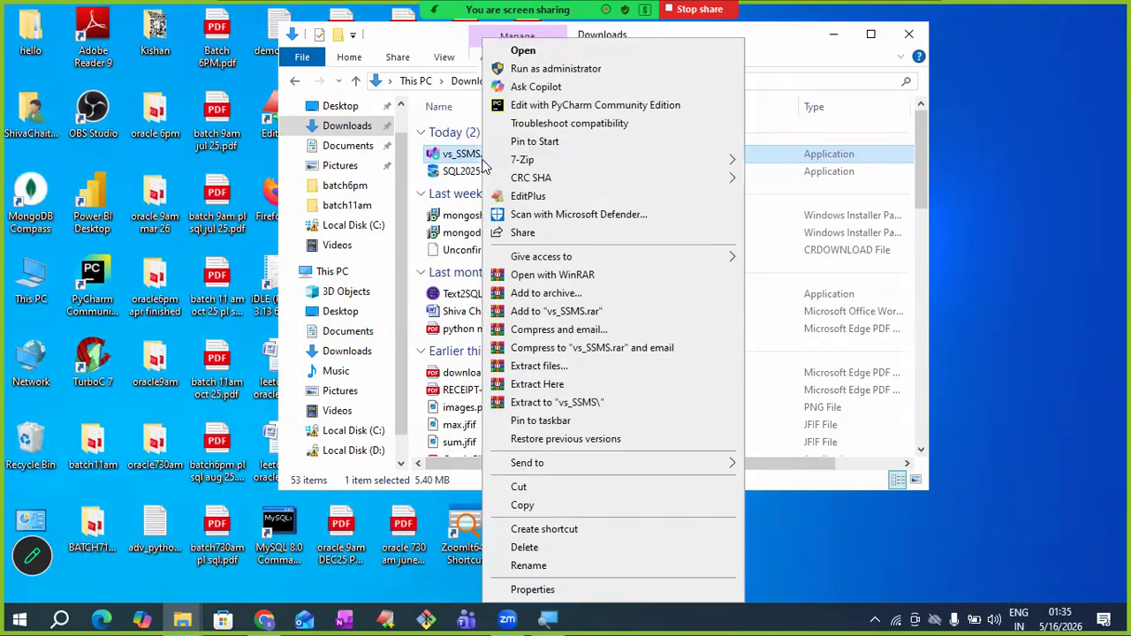
pyautogui.click(534, 71)
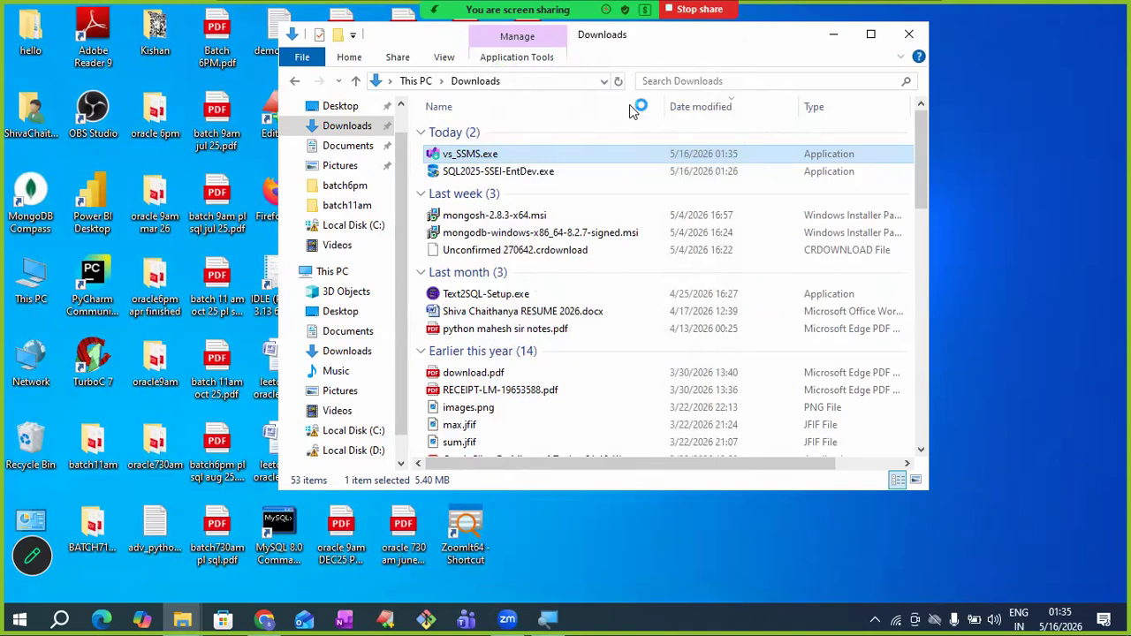
pyautogui.click(829, 38)
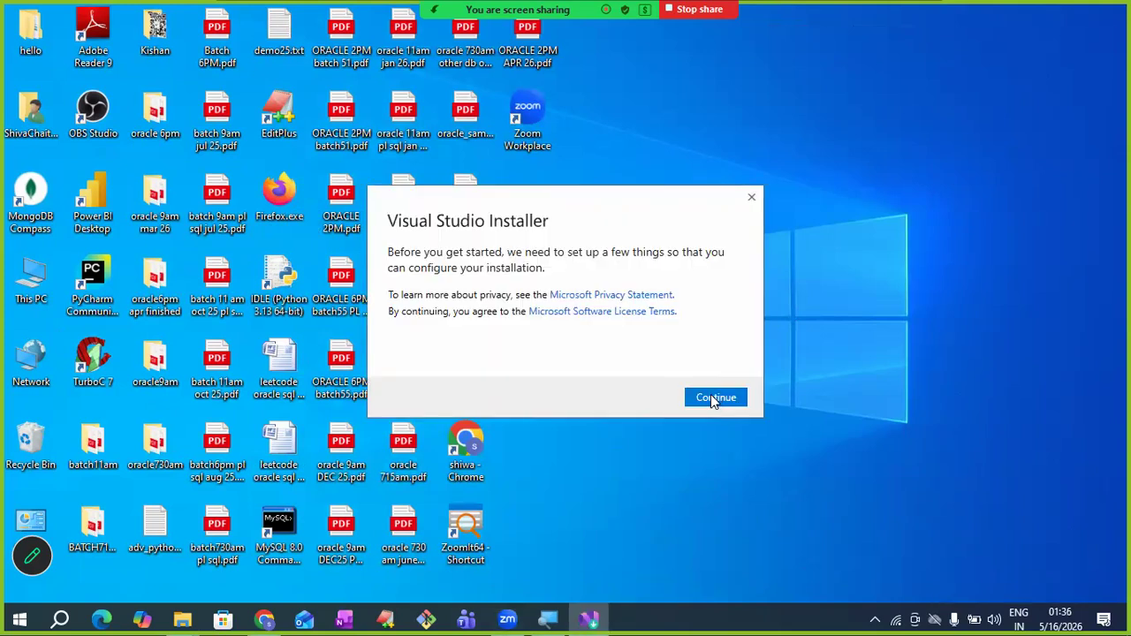
# - Install SQL Server Management Studio 22 through Visual Studio Installer, then close the installer
pyautogui.click(712, 398)
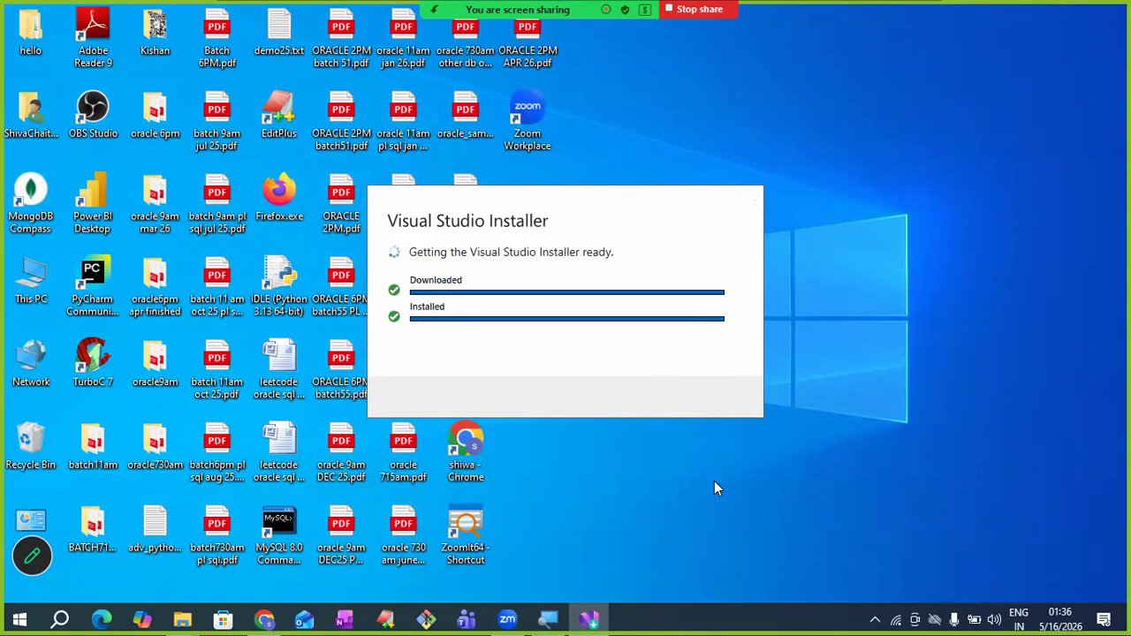
pyautogui.moveTo(626, 14)
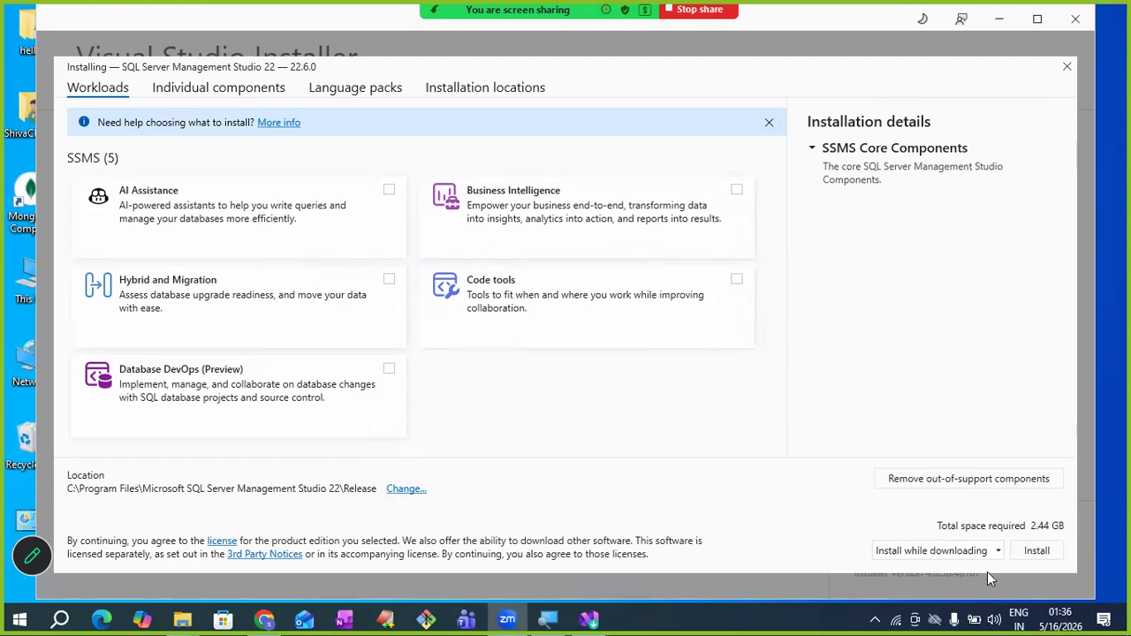
pyautogui.click(1027, 550)
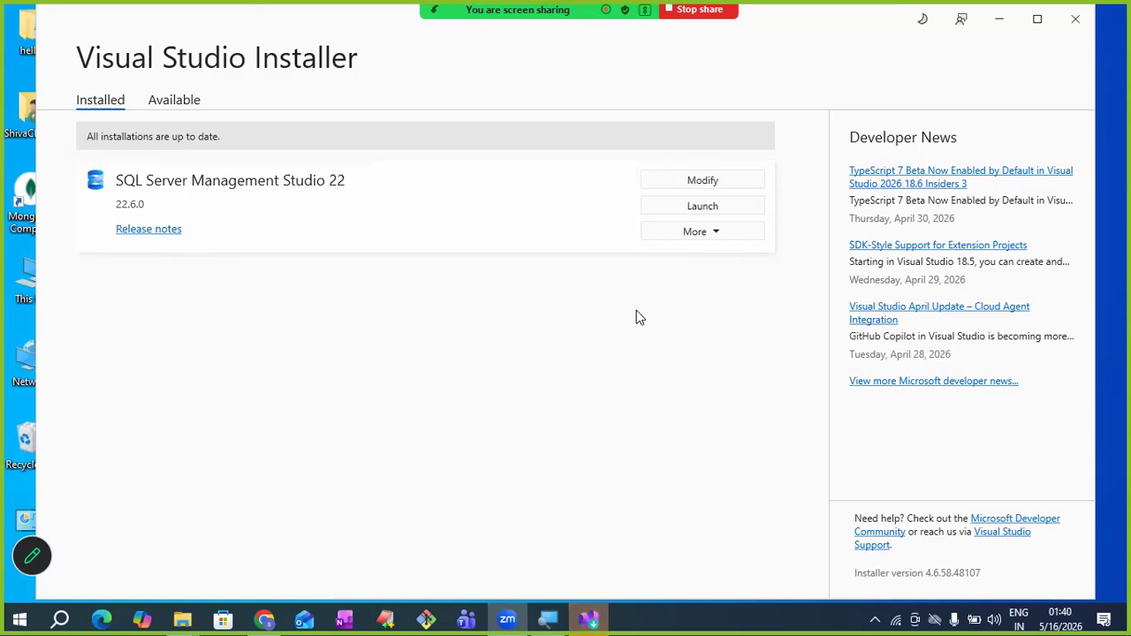
pyautogui.click(691, 208)
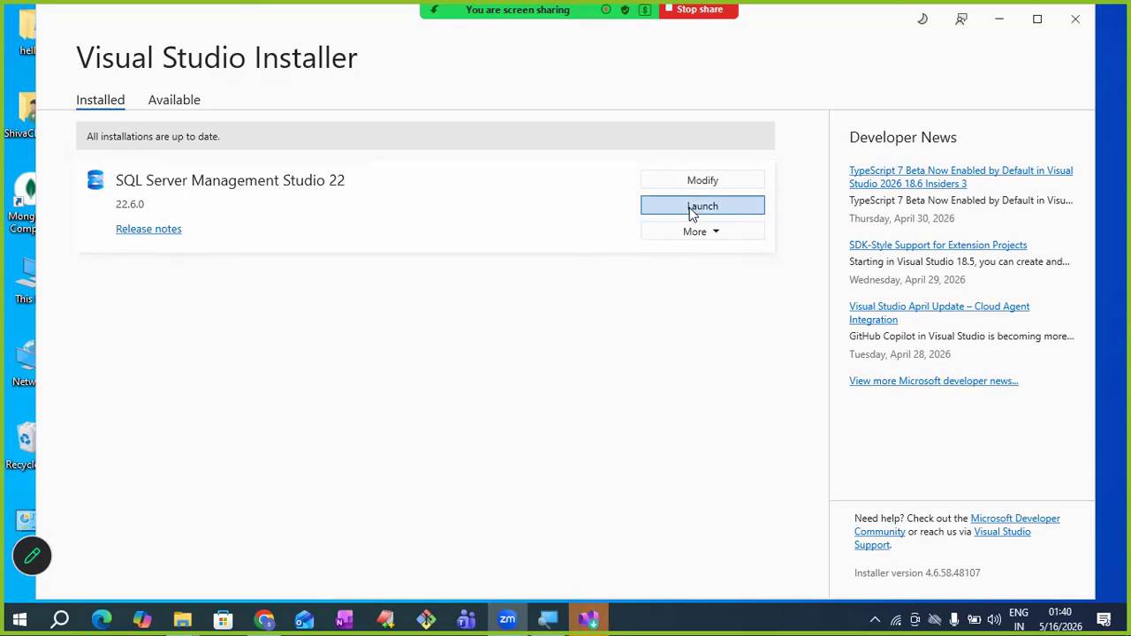
pyautogui.click(1067, 30)
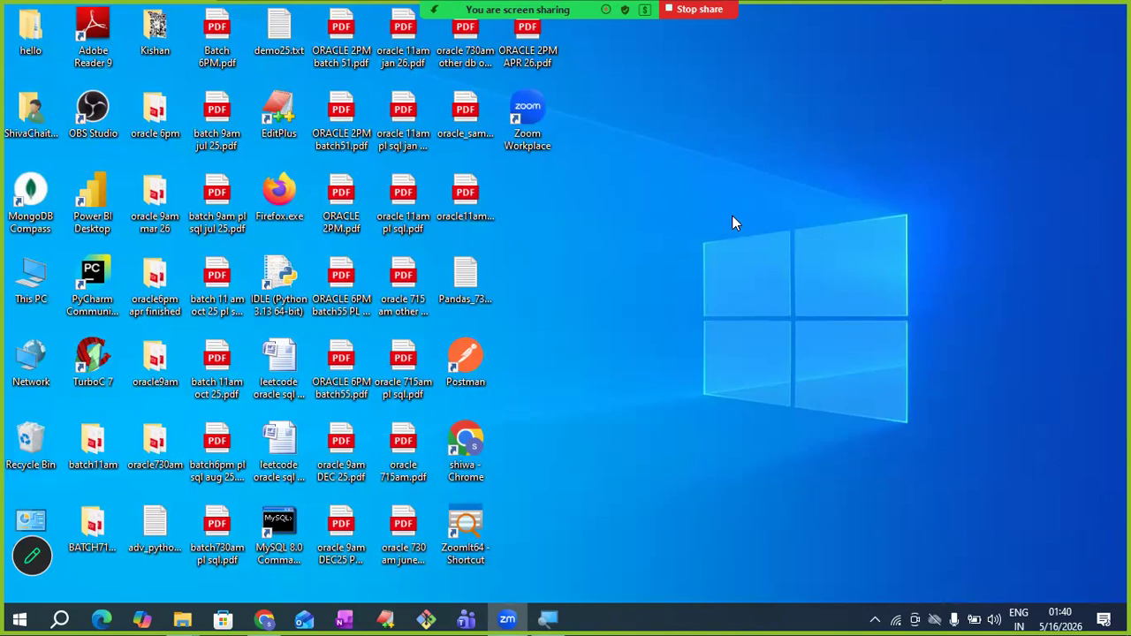
# - Search the Start menu for 'sql server' and launch SQL Server Management Studio 22
pyautogui.click(60, 618)
pyautogui.write('sq')
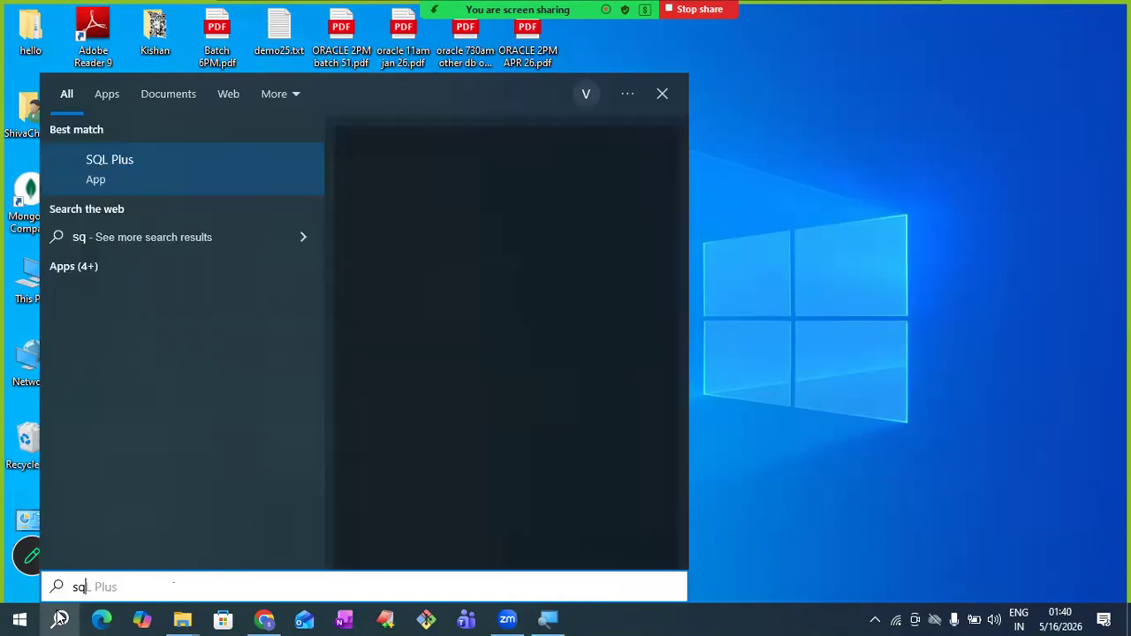
pyautogui.write('l')
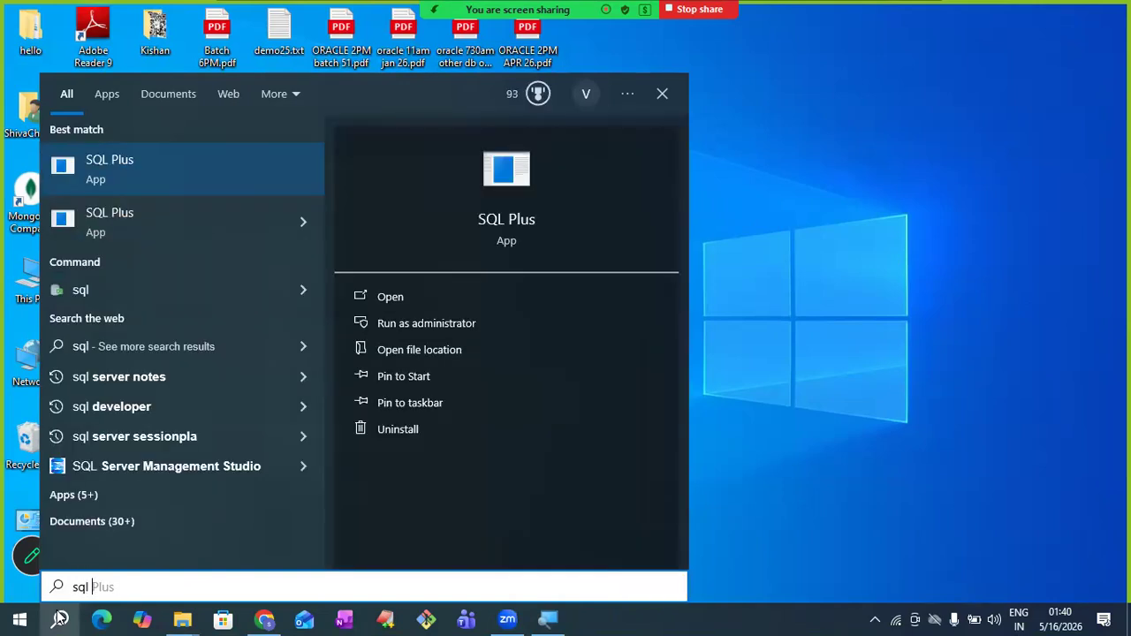
pyautogui.write(' server')
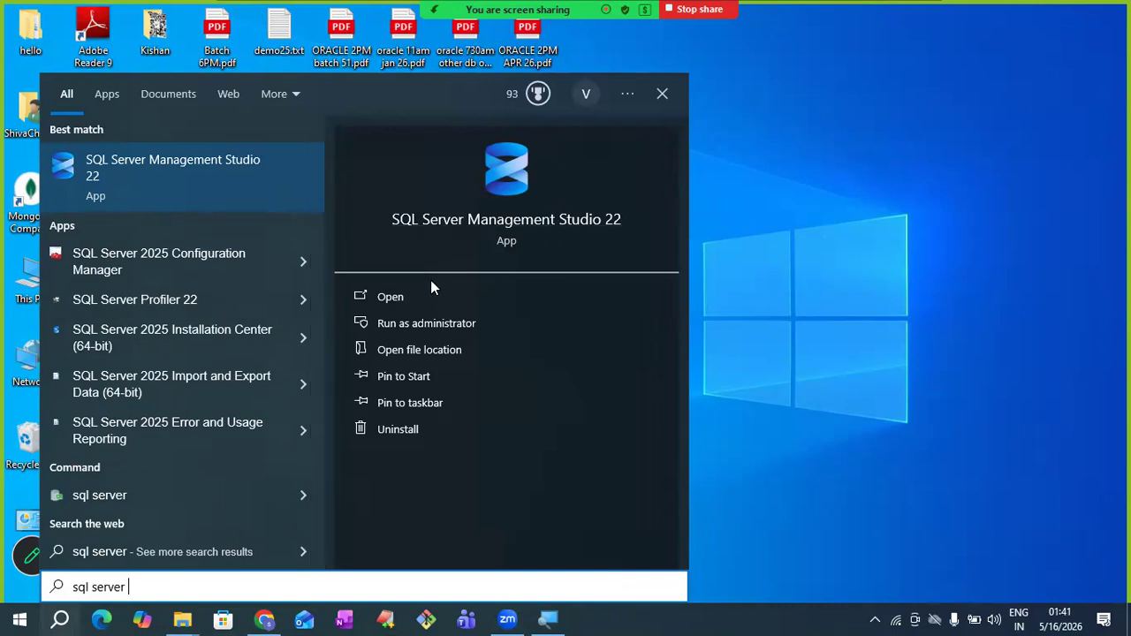
pyautogui.click(407, 301)
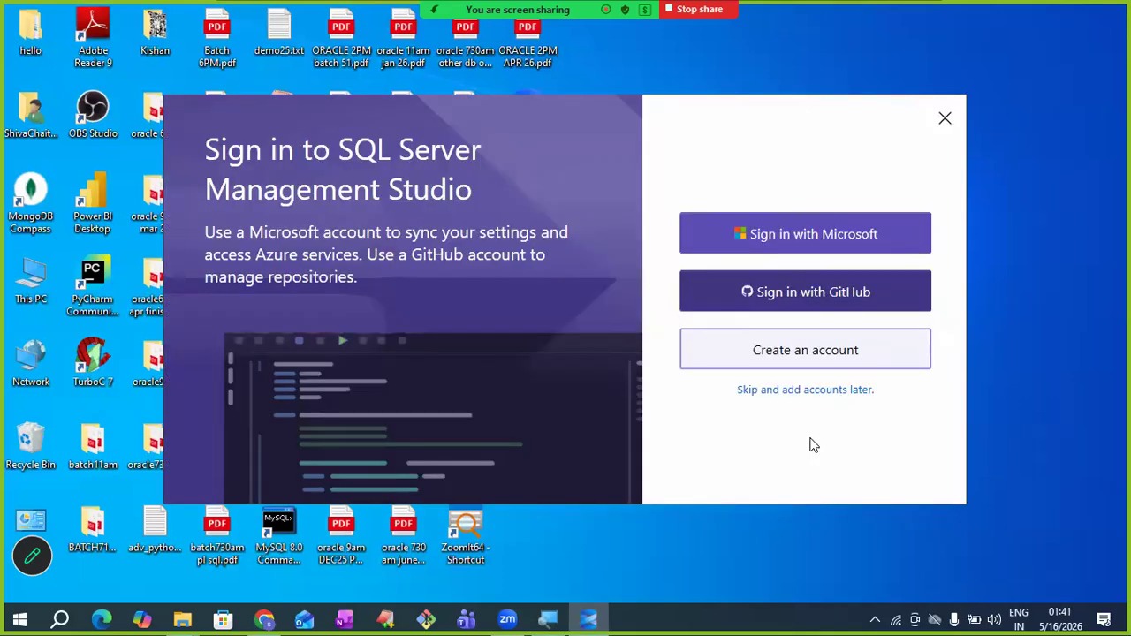
# - Skip account sign-in and switch Authentication to SQL Server Authentication
pyautogui.click(748, 393)
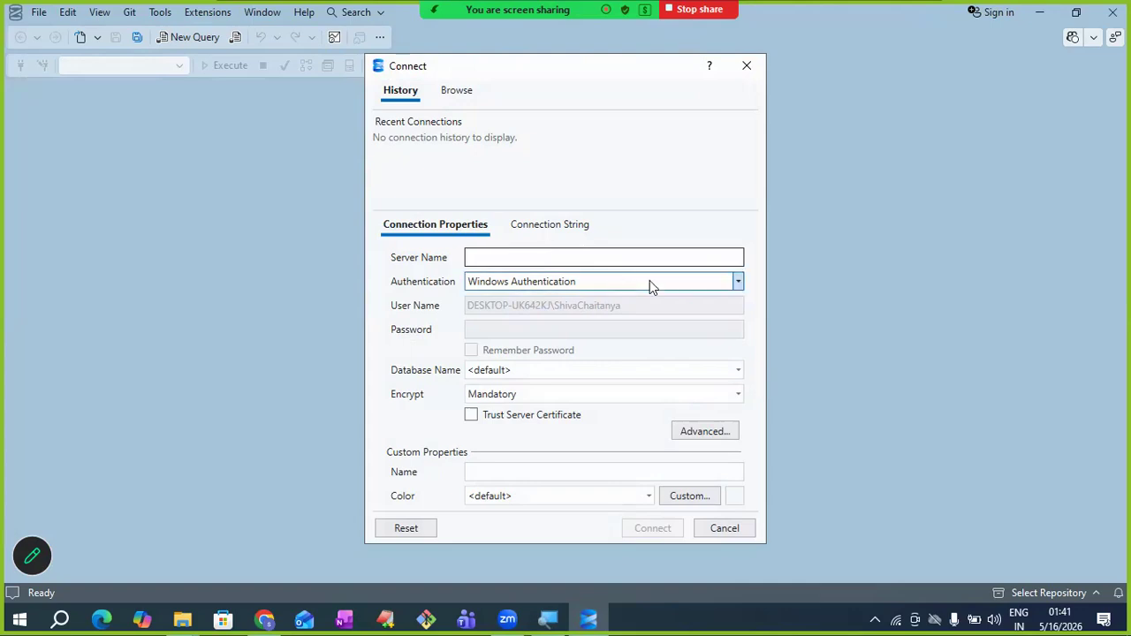
pyautogui.click(739, 282)
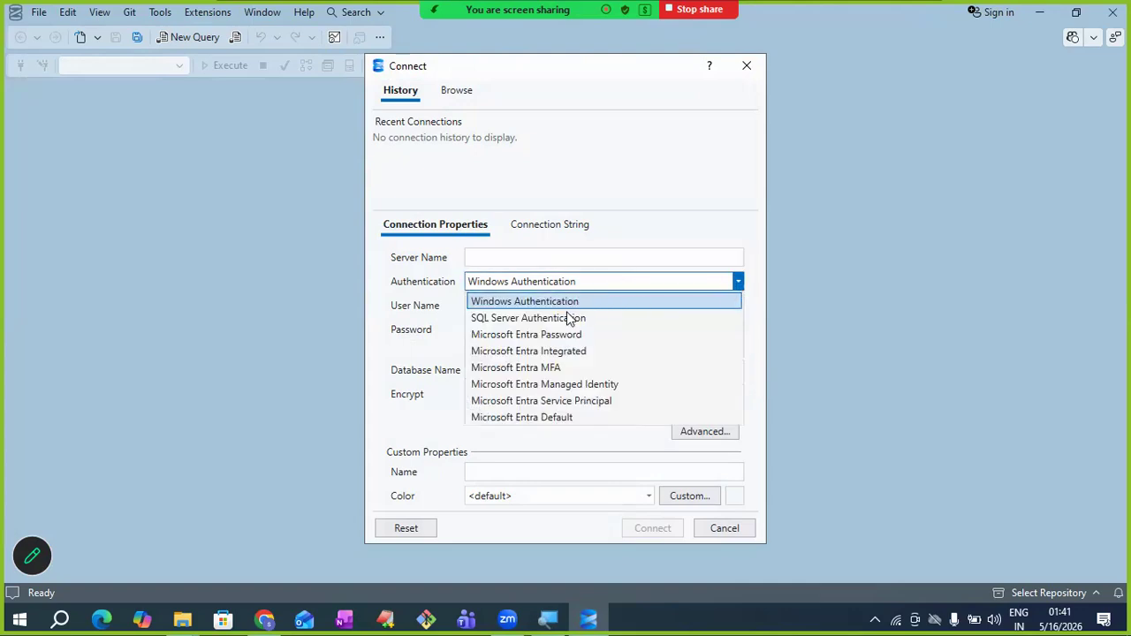
pyautogui.click(521, 305)
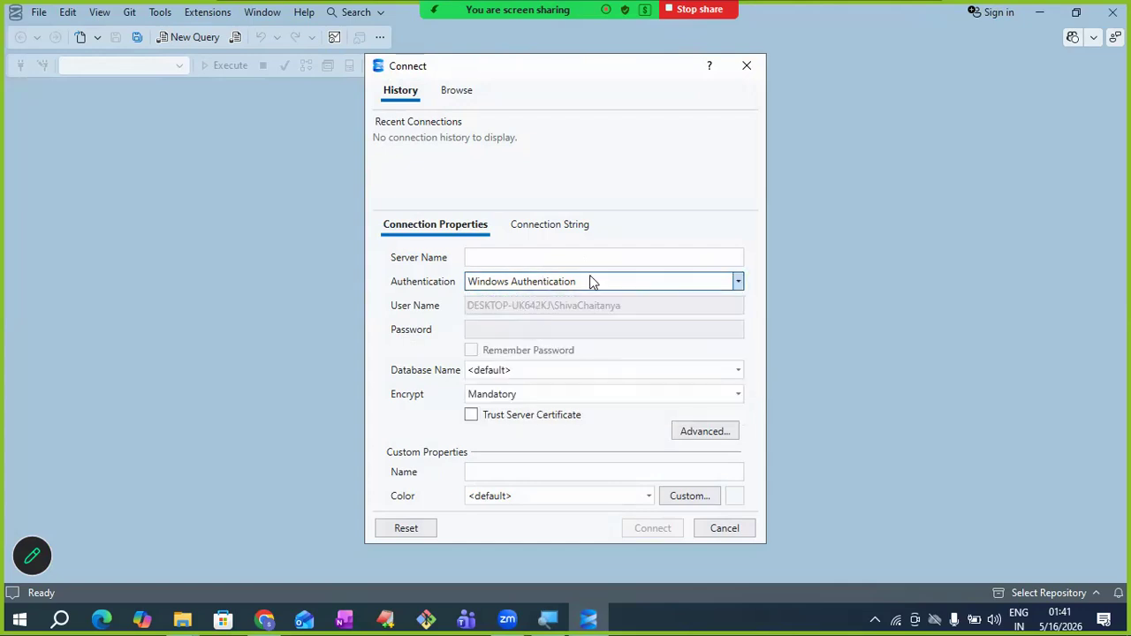
pyautogui.click(737, 282)
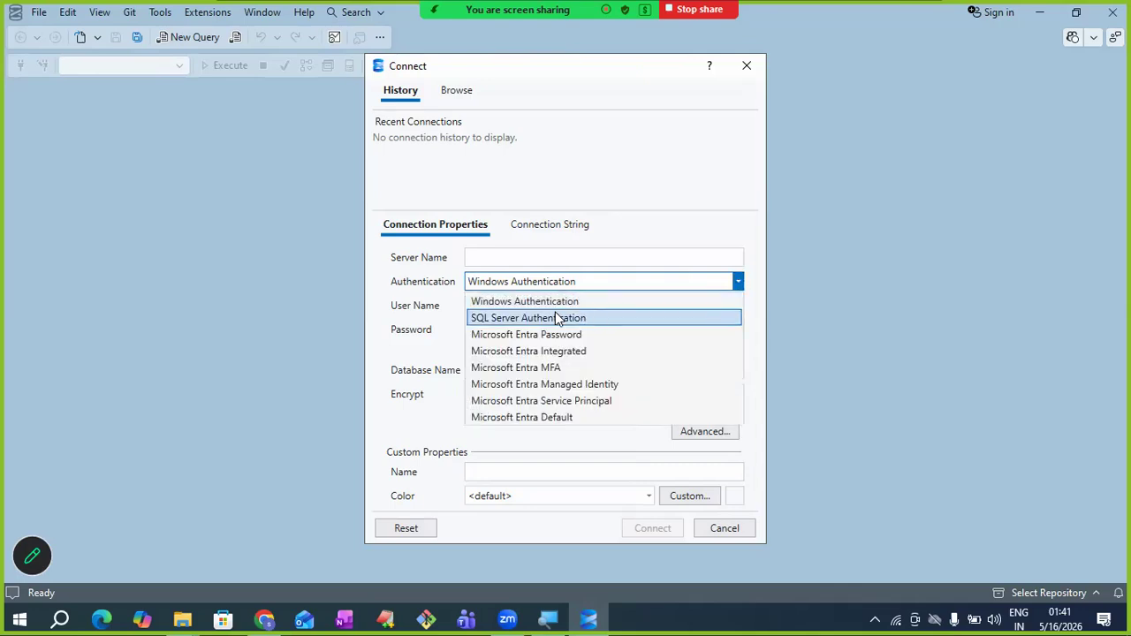
pyautogui.click(535, 323)
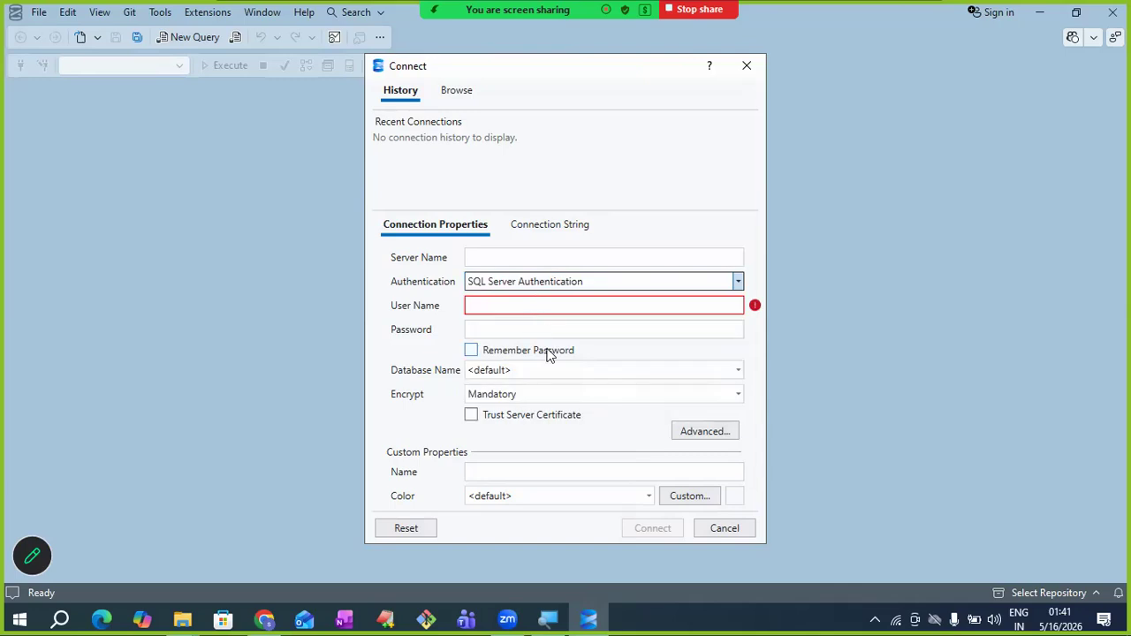
# - Enter user name sa and its password in the Connect dialog
pyautogui.click(532, 306)
pyautogui.write('sa')
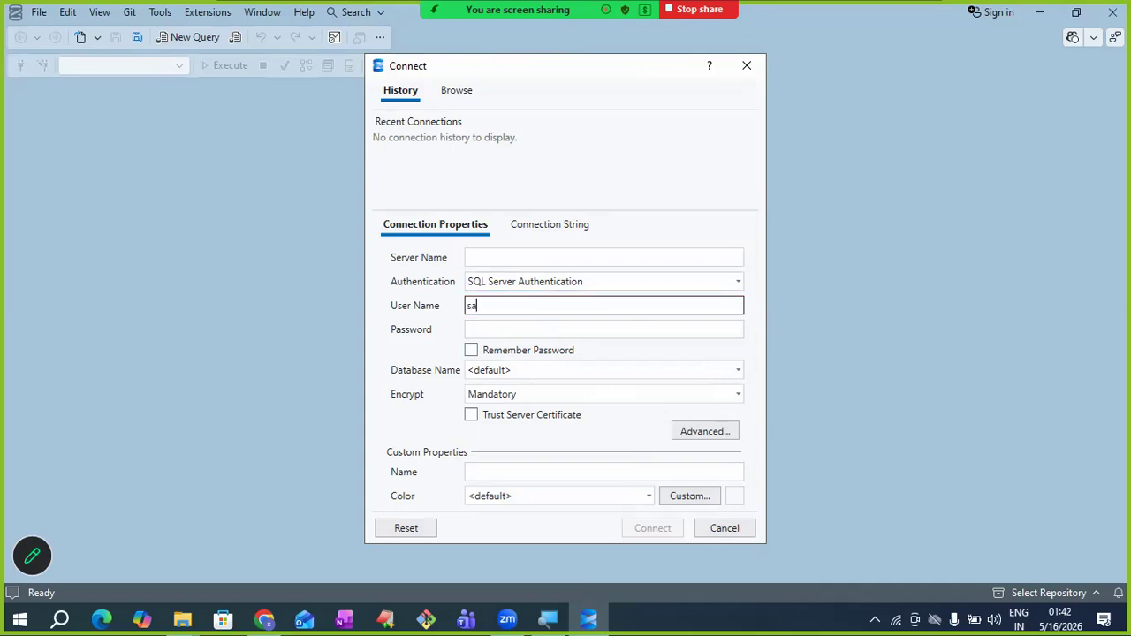
pyautogui.click(493, 332)
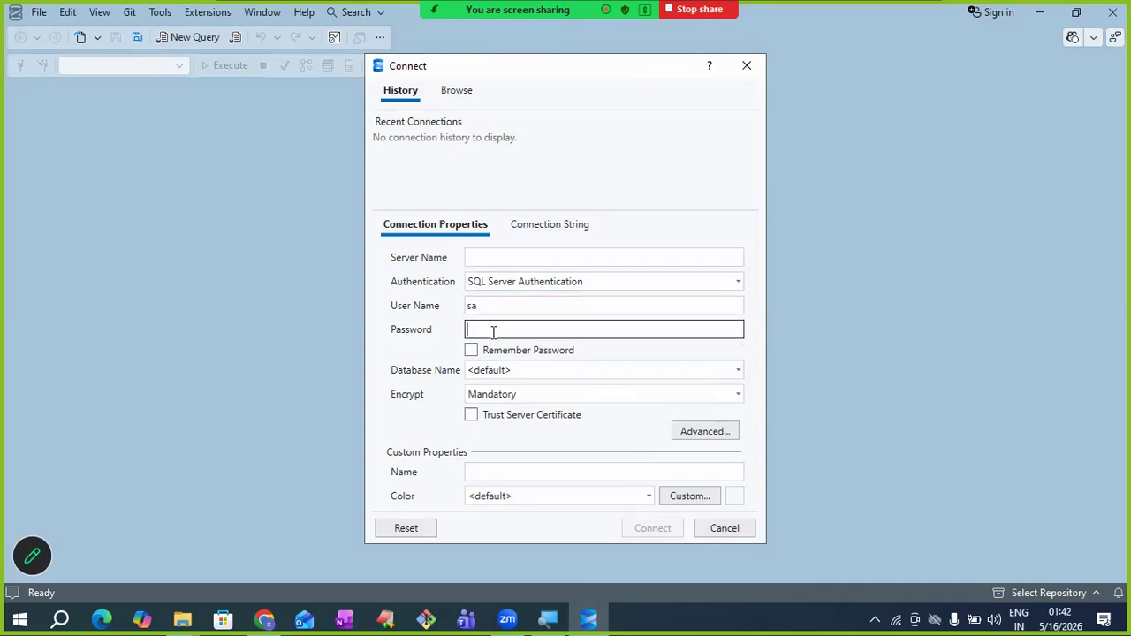
pyautogui.write('********')
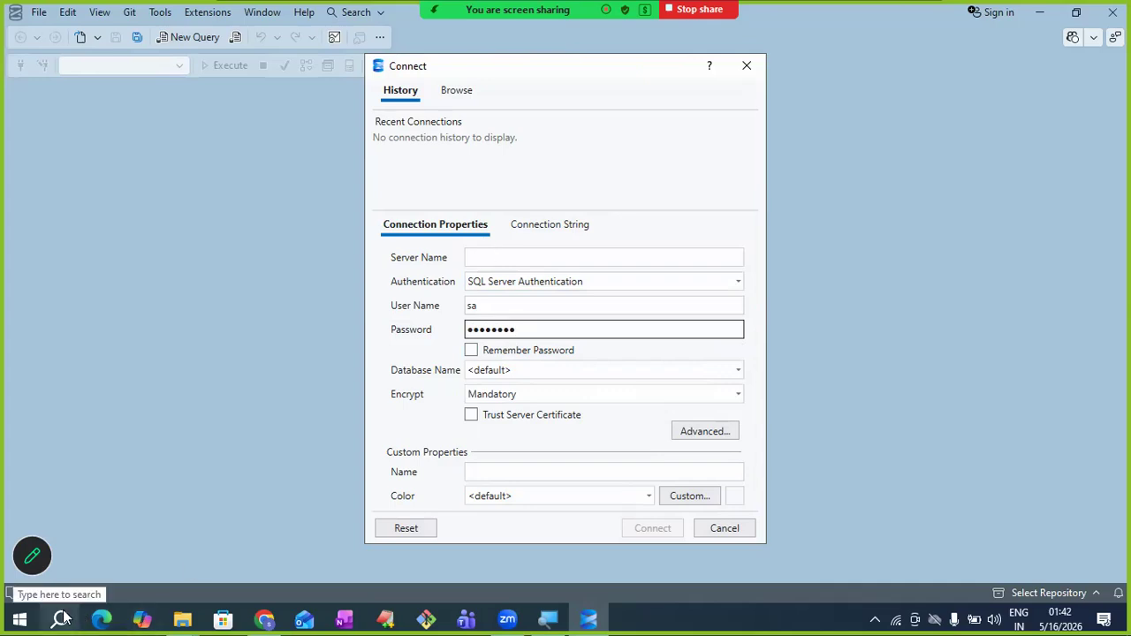
# - Read the PC's device name DESKTOP-UK642KJ on the Settings About page
pyautogui.click(60, 619)
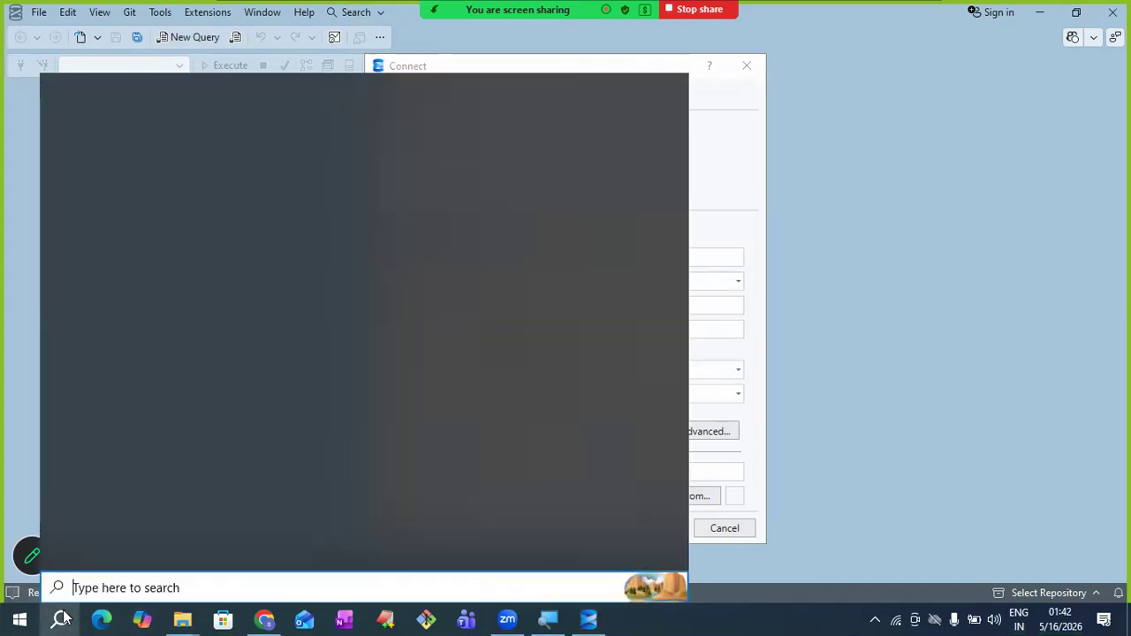
pyautogui.write('syste')
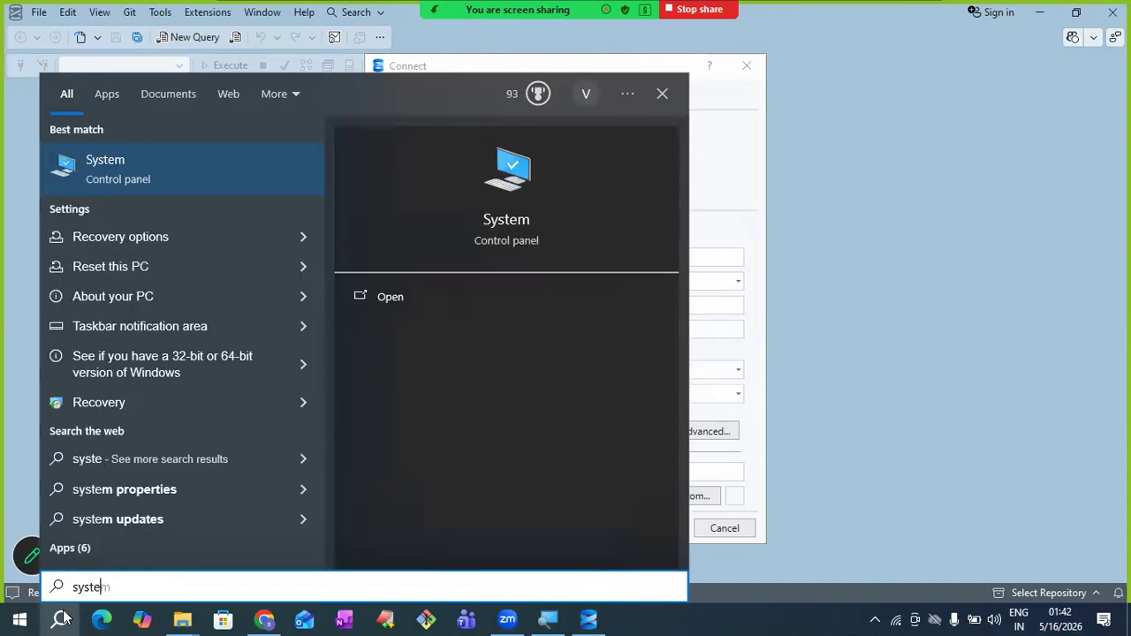
pyautogui.click(513, 222)
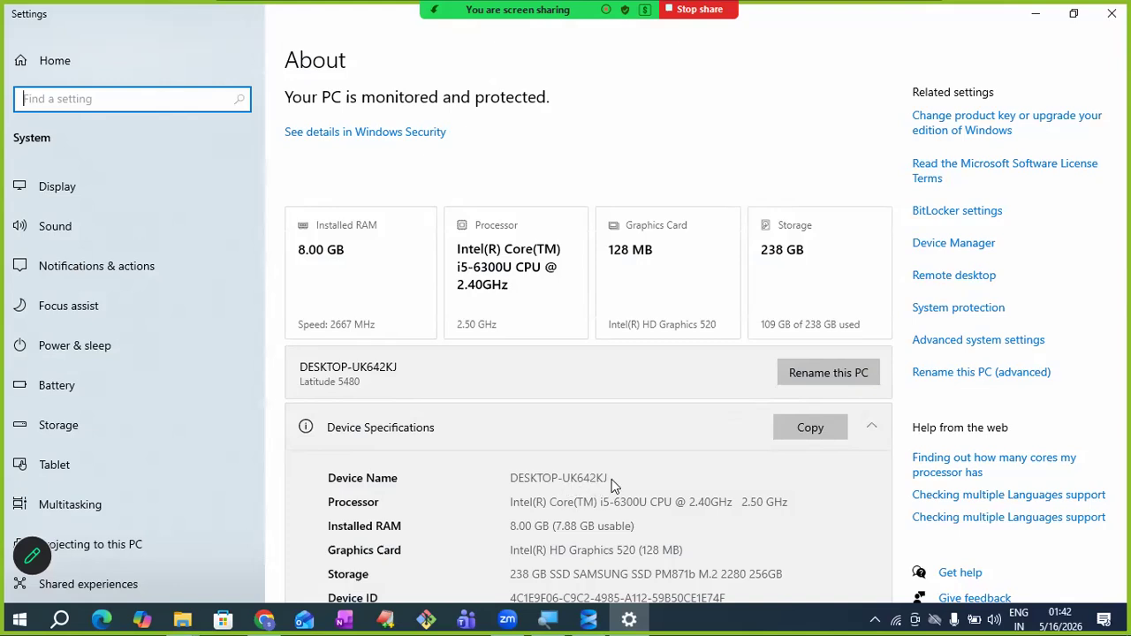
pyautogui.click(1038, 18)
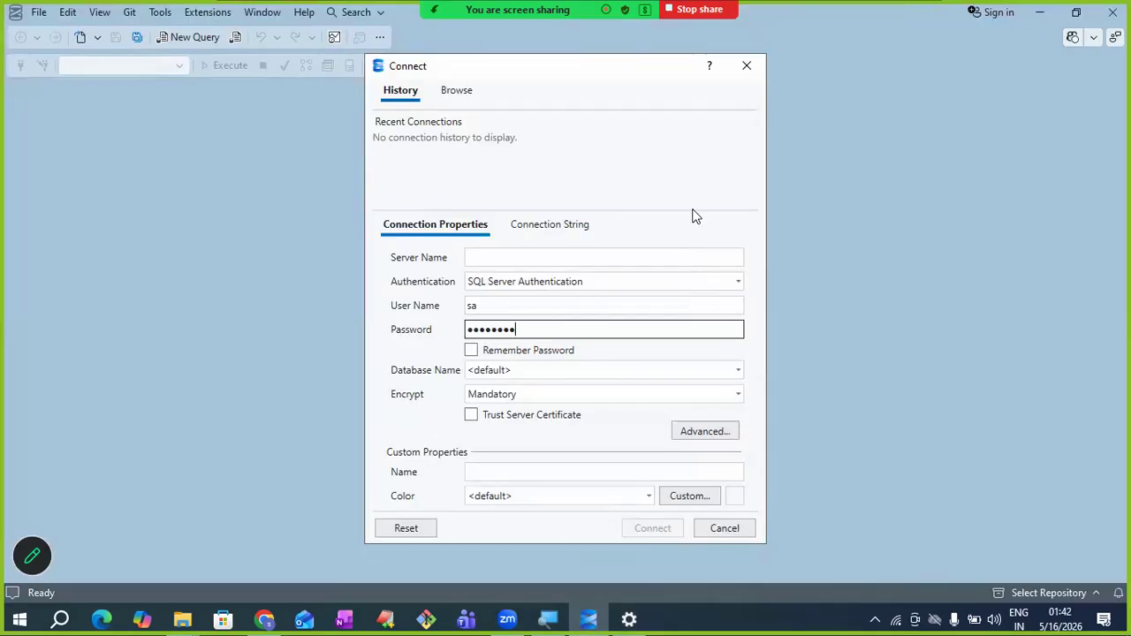
# - Set server name DESKTOP-UK642KJ, checked against the About page, and enable Trust Server Certificate
pyautogui.click(675, 251)
pyautogui.write('DESKTOP-')
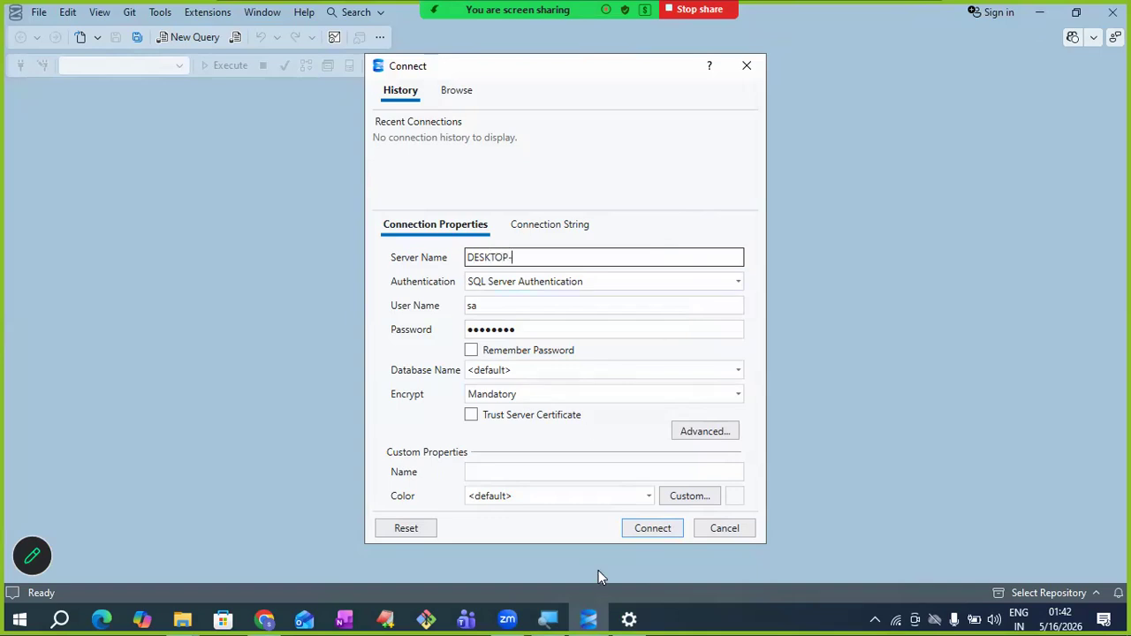
pyautogui.click(629, 618)
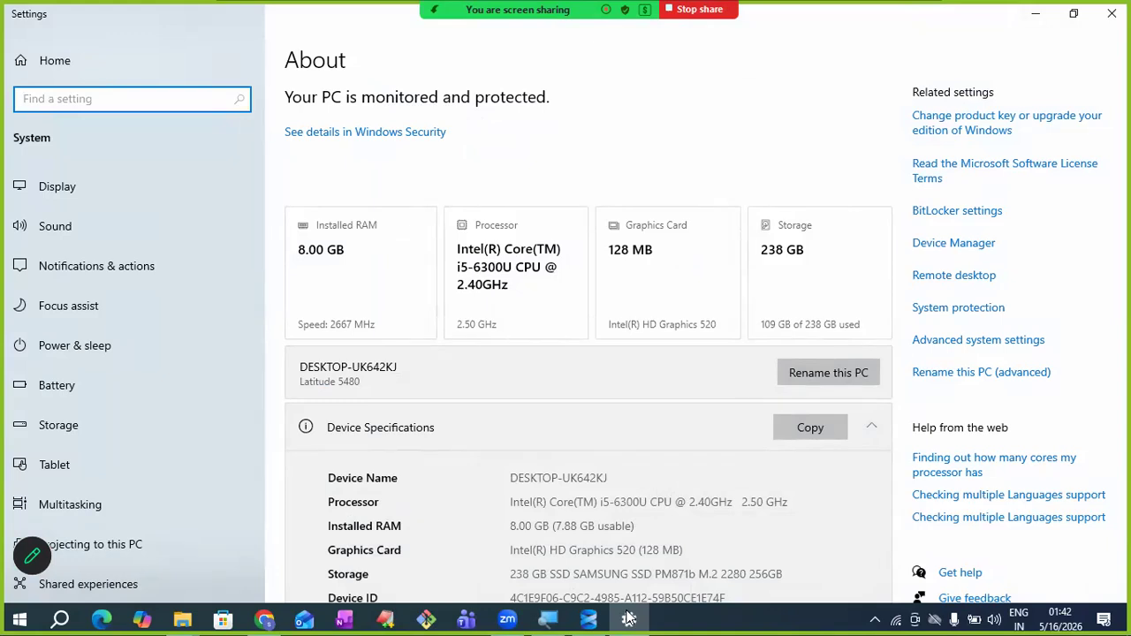
pyautogui.click(629, 618)
pyautogui.write('UK642KJ')
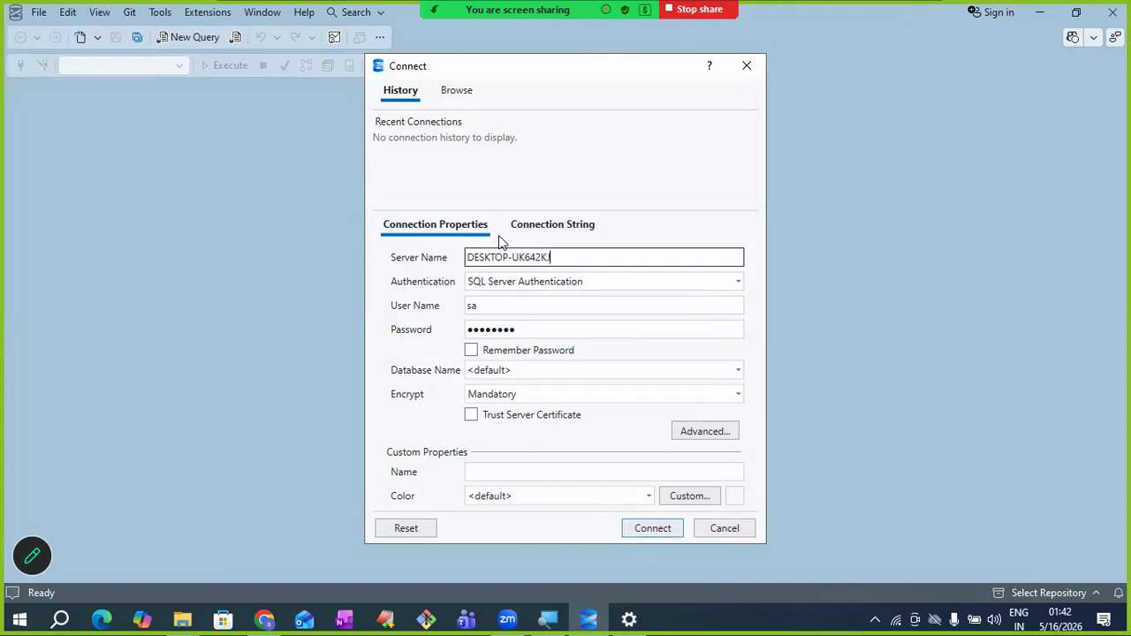
pyautogui.click(630, 619)
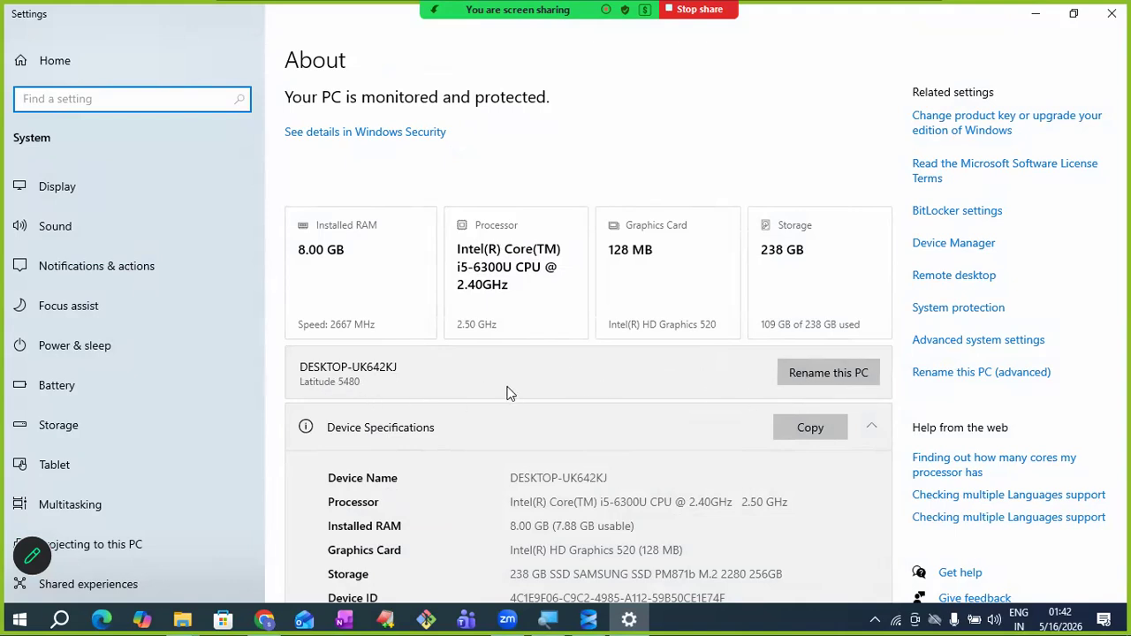
pyautogui.click(1040, 19)
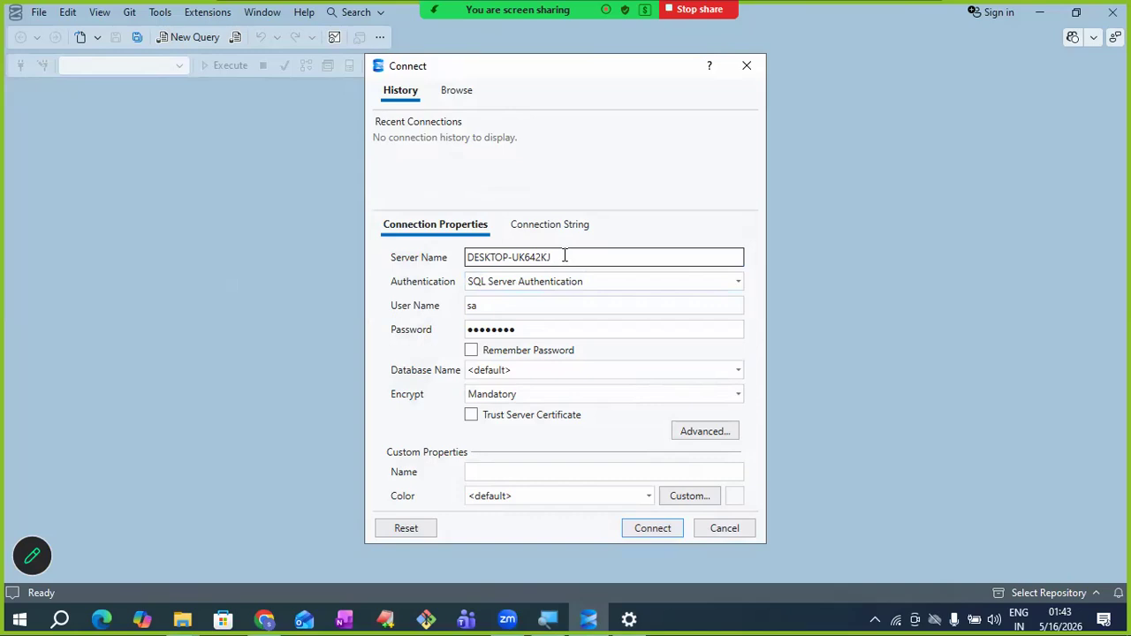
pyautogui.click(471, 417)
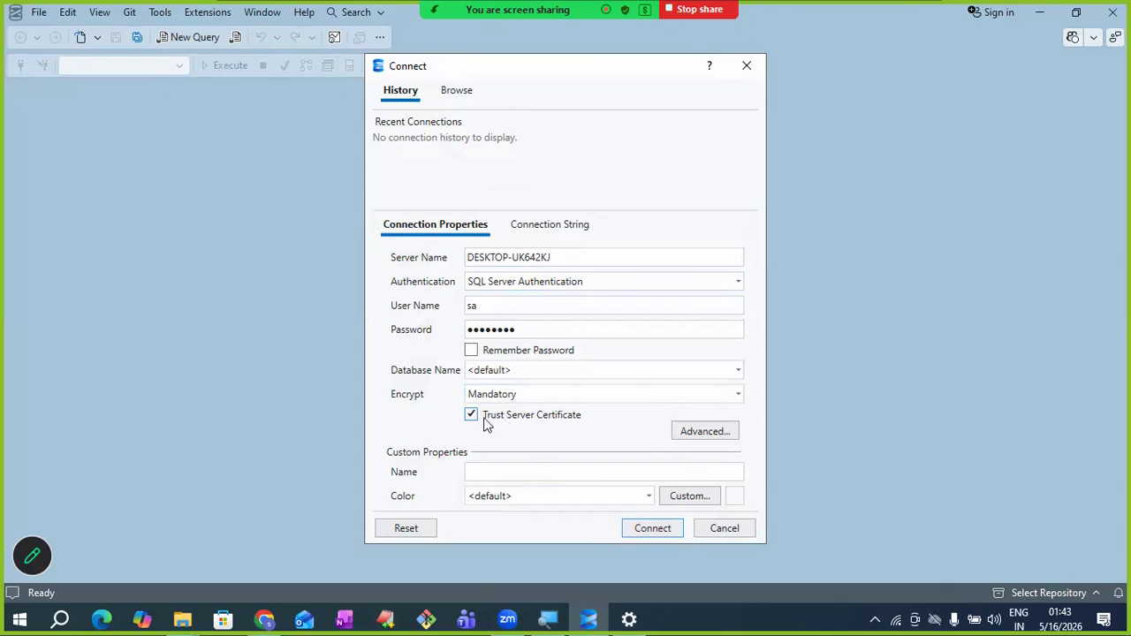
# - Connect to server DESKTOP-UK642KJ as sa so Object Explorer lists its folders
pyautogui.click(645, 531)
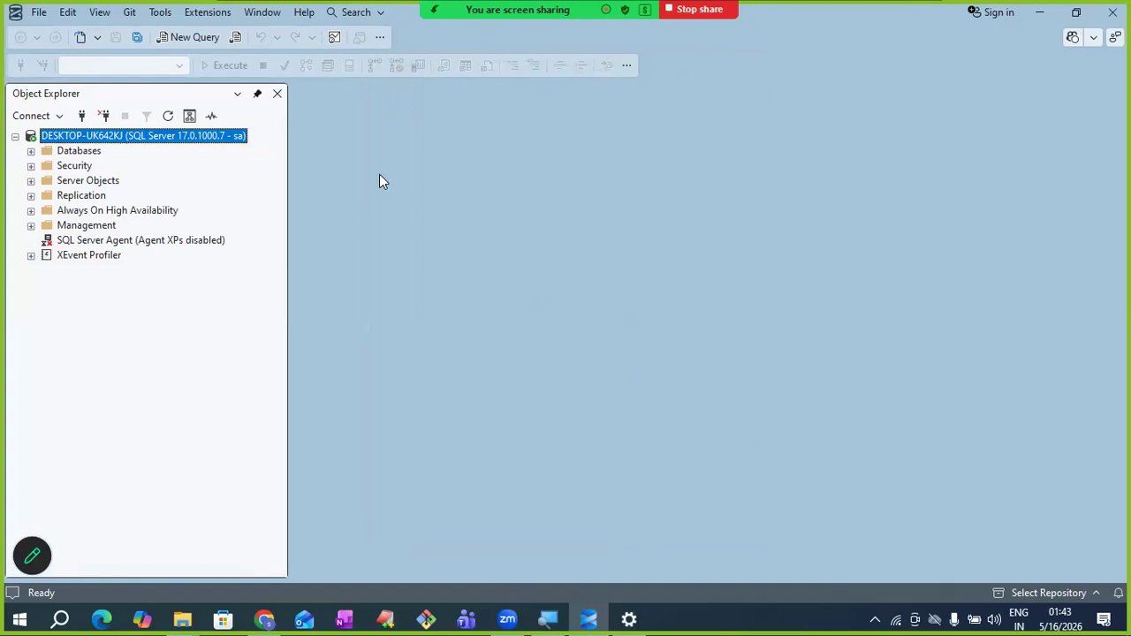
# - In a new query window against master, enter and run 'create database bankdb'
pyautogui.click(189, 40)
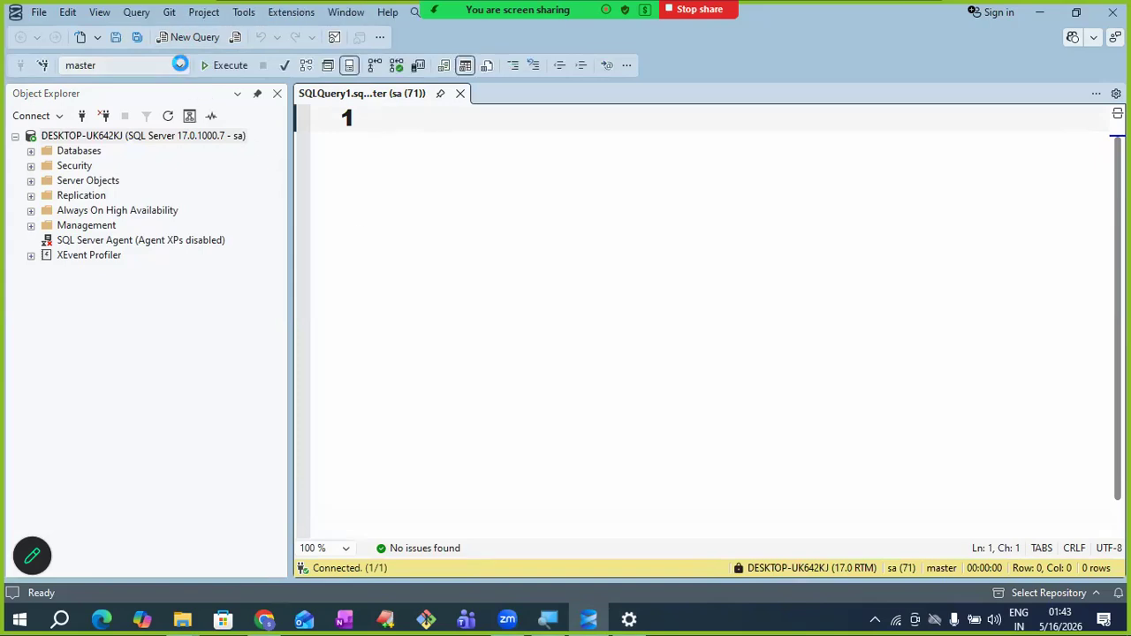
pyautogui.click(179, 64)
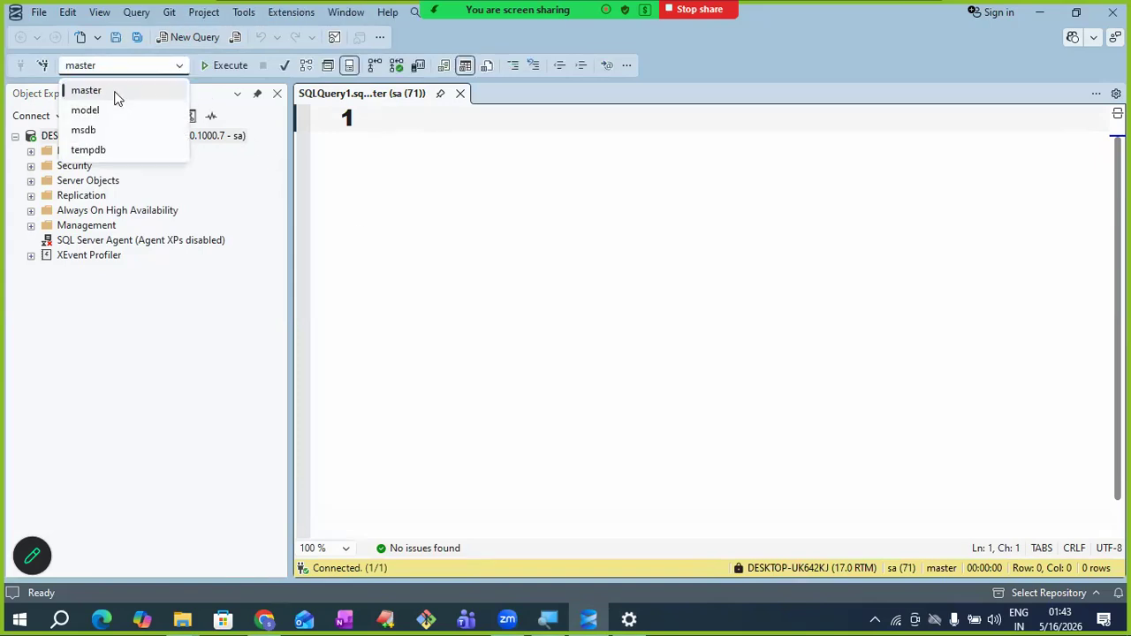
pyautogui.click(394, 119)
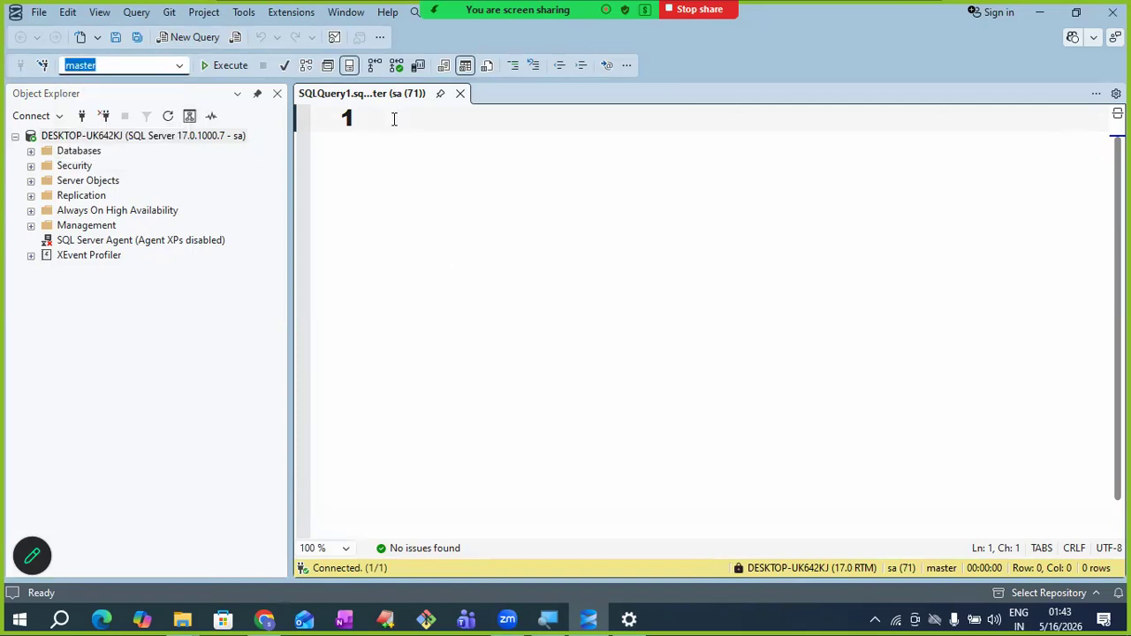
pyautogui.click(394, 118)
pyautogui.write('crea')
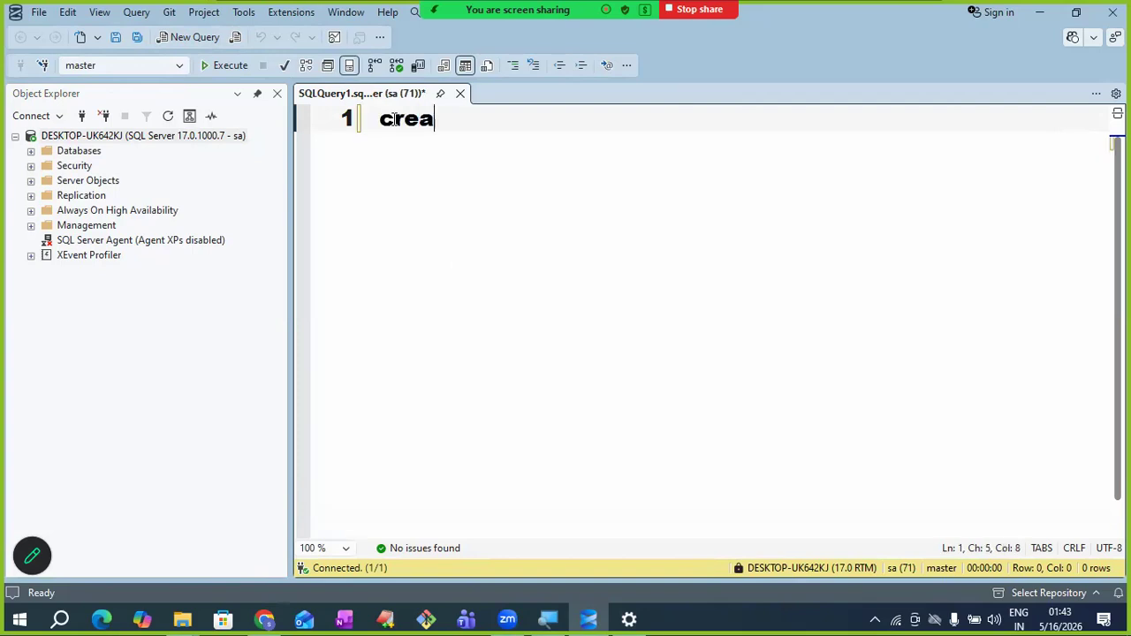
pyautogui.write('te datab')
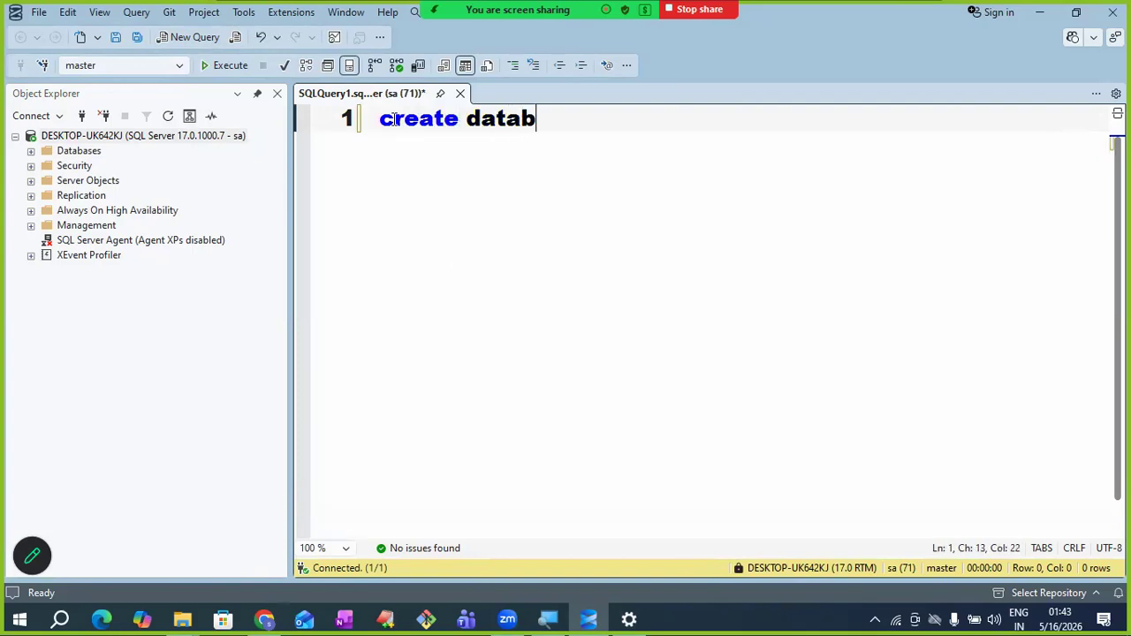
pyautogui.write('ase ')
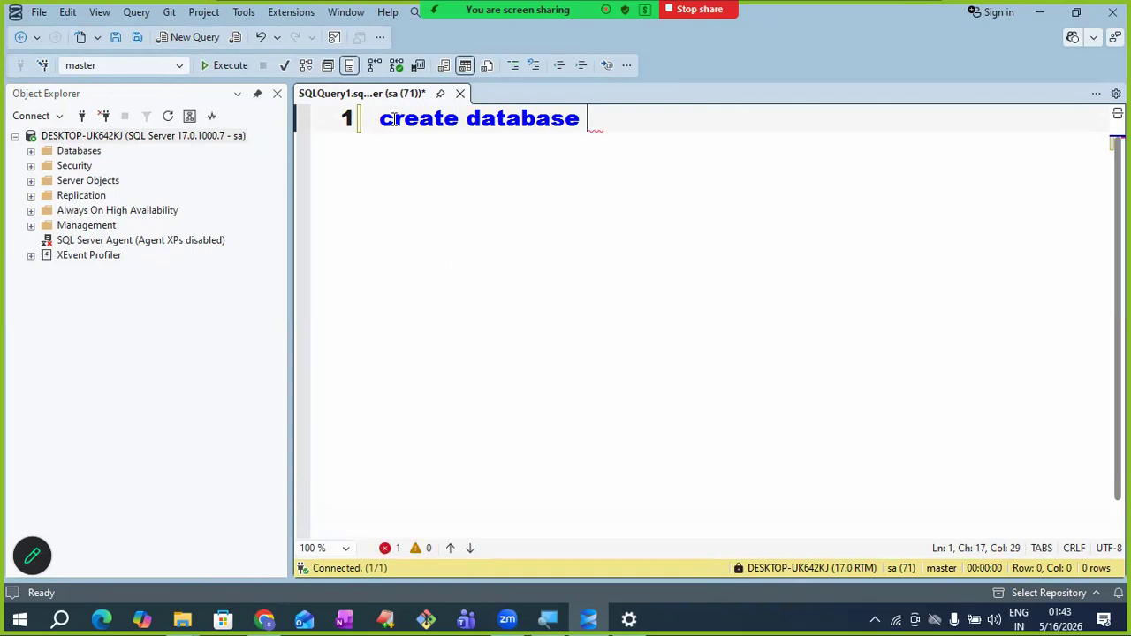
pyautogui.write('bankdb')
pyautogui.hotkey('shift', 'Left')
pyautogui.hotkey('shift', 'Left')
pyautogui.hotkey('shift', 'Left')
pyautogui.hotkey('shift', 'Left')
pyautogui.hotkey('shift', 'Left')
pyautogui.hotkey('shift', 'Left')
pyautogui.hotkey('shift', 'Left')
pyautogui.hotkey('shift', 'Left')
pyautogui.hotkey('shift', 'Left')
pyautogui.hotkey('shift', 'Left')
pyautogui.hotkey('shift', 'Left')
pyautogui.hotkey('shift', 'Left')
pyautogui.hotkey('shift', 'Left')
pyautogui.hotkey('shift', 'Left')
pyautogui.hotkey('shift', 'Left')
pyautogui.hotkey('shift', 'Left')
pyautogui.hotkey('shift', 'Left')
pyautogui.hotkey('shift', 'Left')
pyautogui.hotkey('shift', 'Left')
pyautogui.hotkey('shift', 'Left')
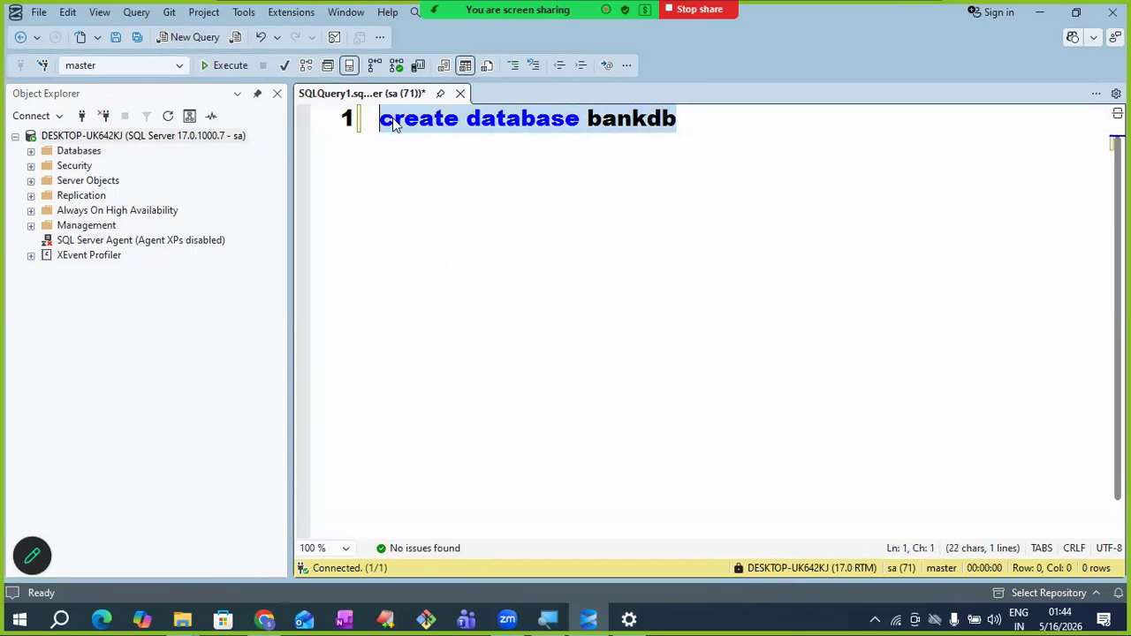
pyautogui.click(226, 66)
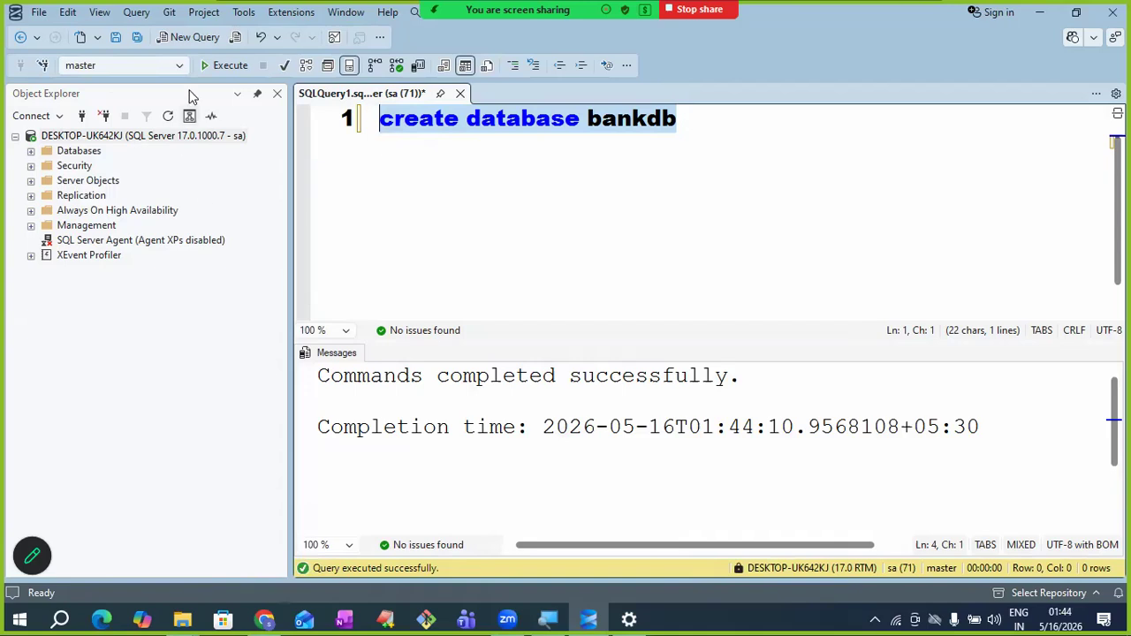
# - Confirm bankdb is listed, then add and execute only 'use bankdb' with F5
pyautogui.click(178, 66)
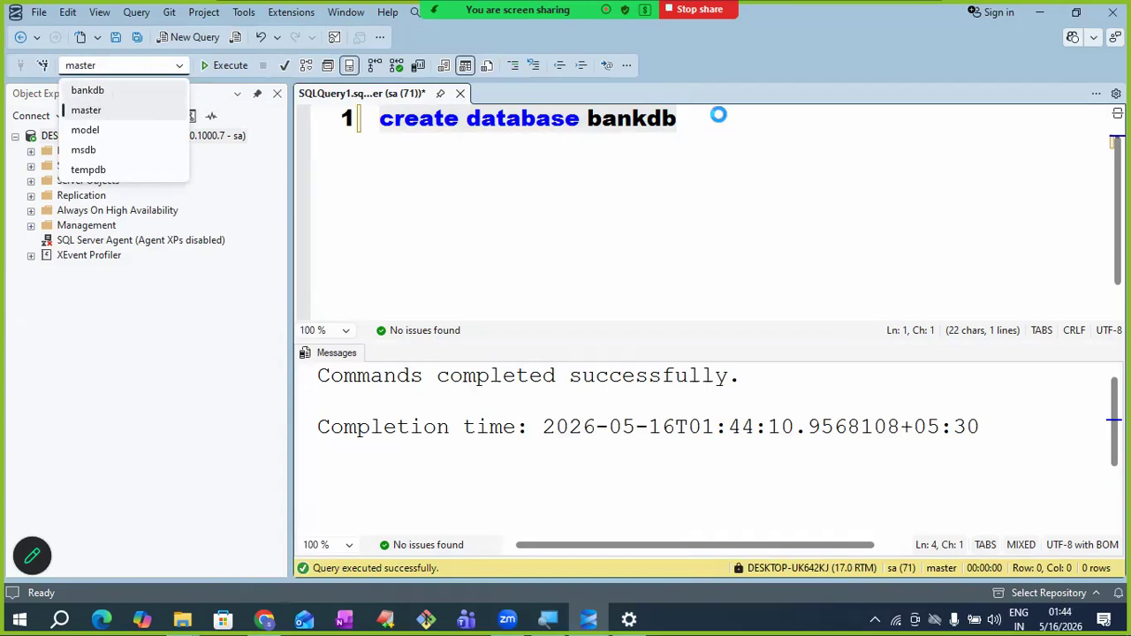
pyautogui.press('Escape')
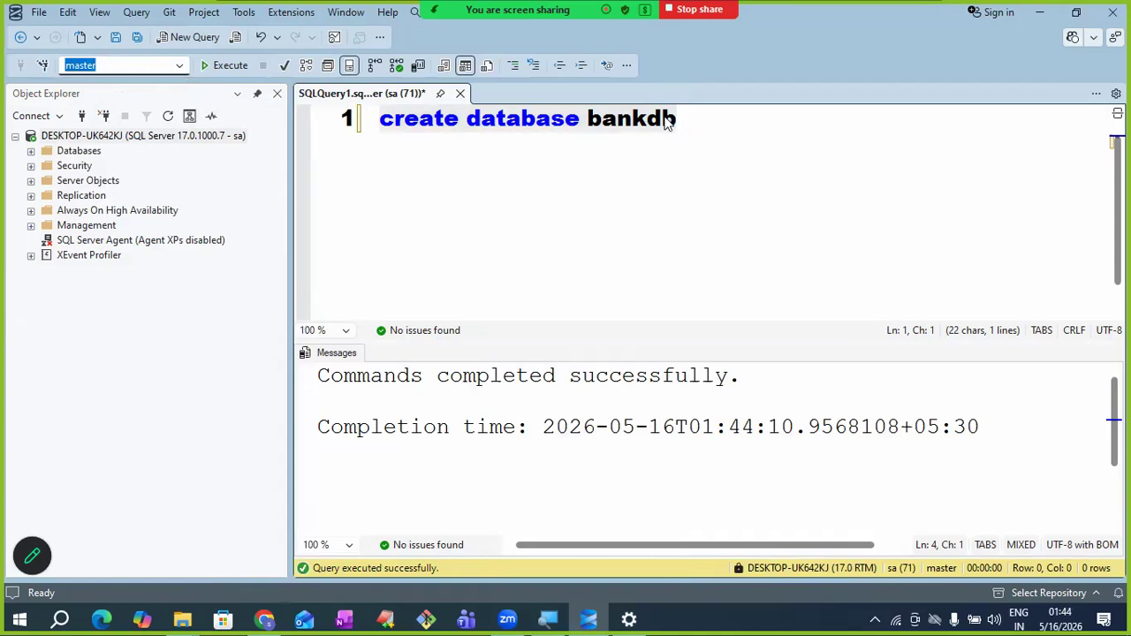
pyautogui.click(694, 122)
pyautogui.press('Return')
pyautogui.press('Return')
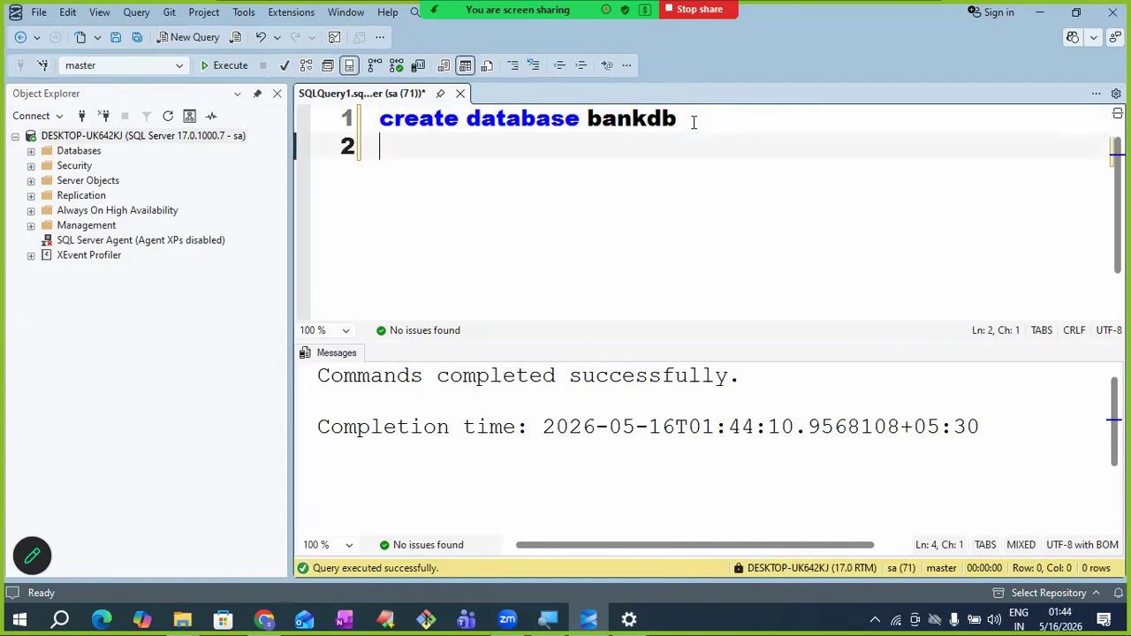
pyautogui.write('use ')
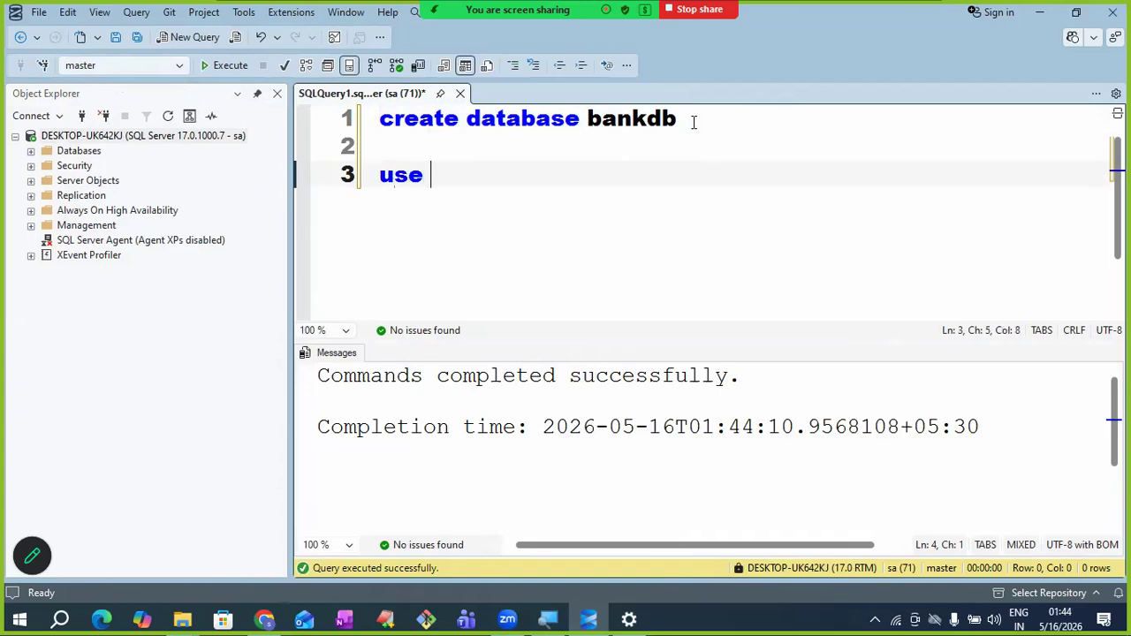
pyautogui.write('bankdb')
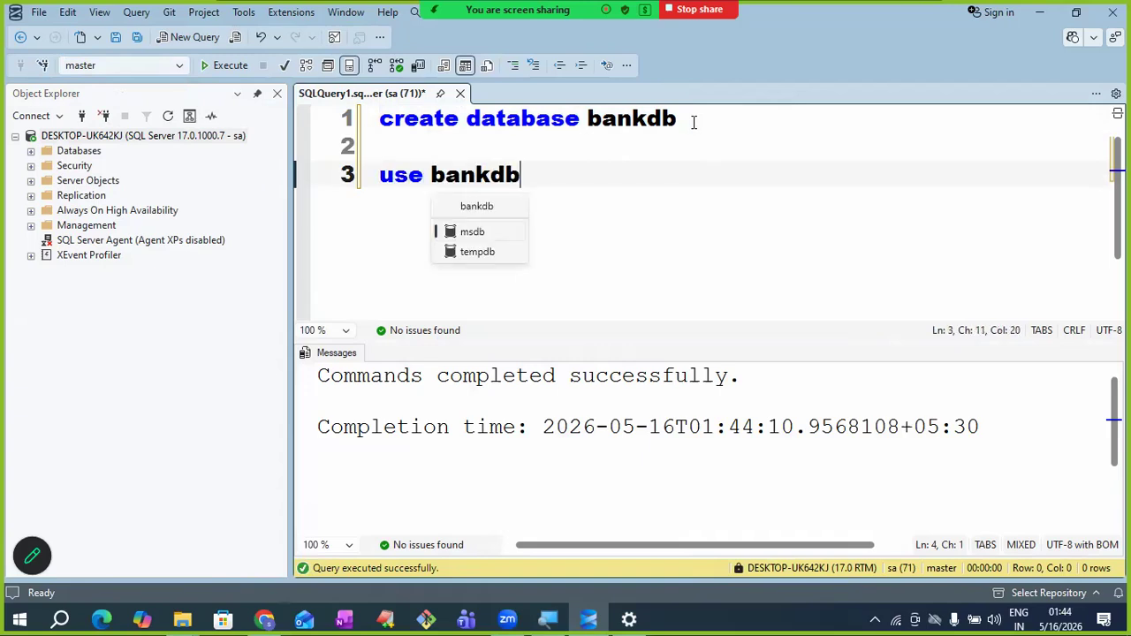
pyautogui.hotkey('shift', 'Left')
pyautogui.hotkey('shift', 'Up')
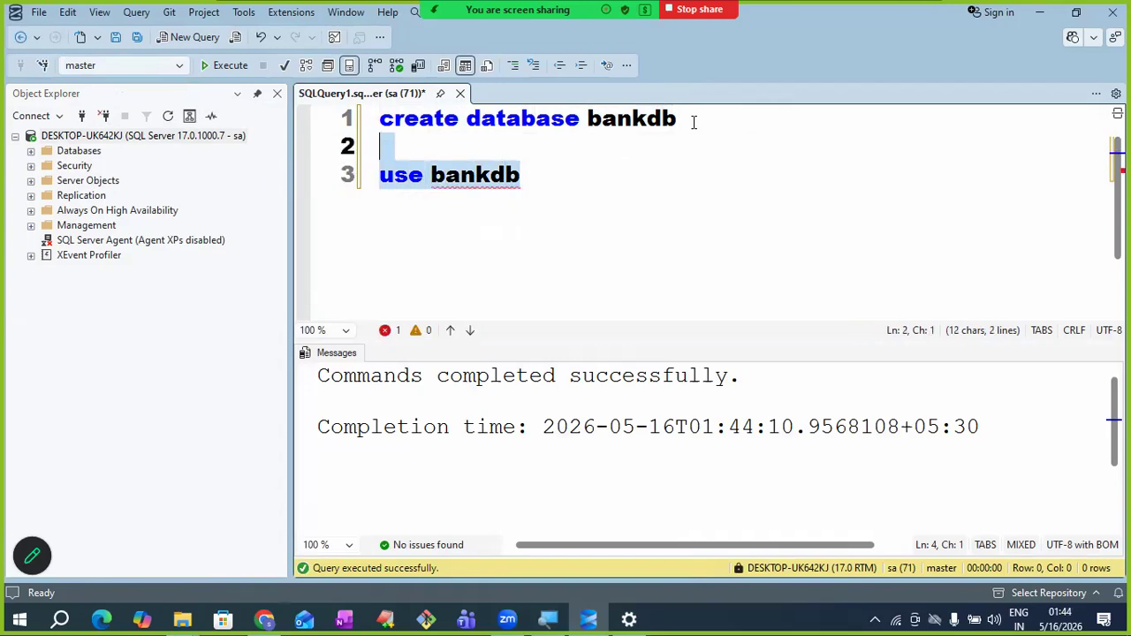
pyautogui.hotkey('shift', 'Down')
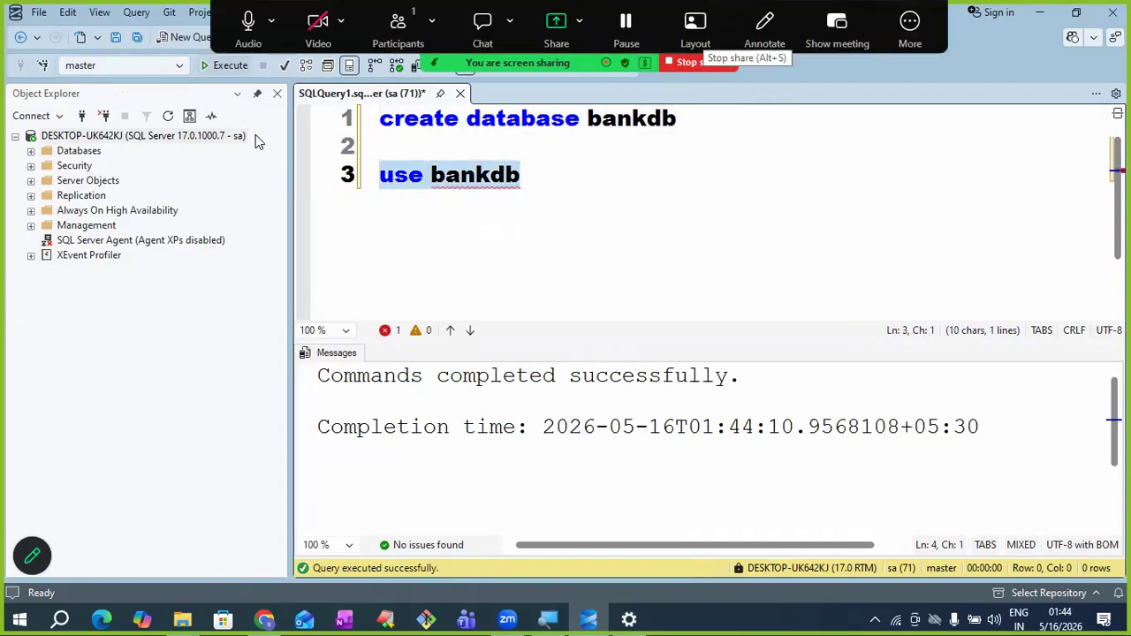
pyautogui.press('F5')
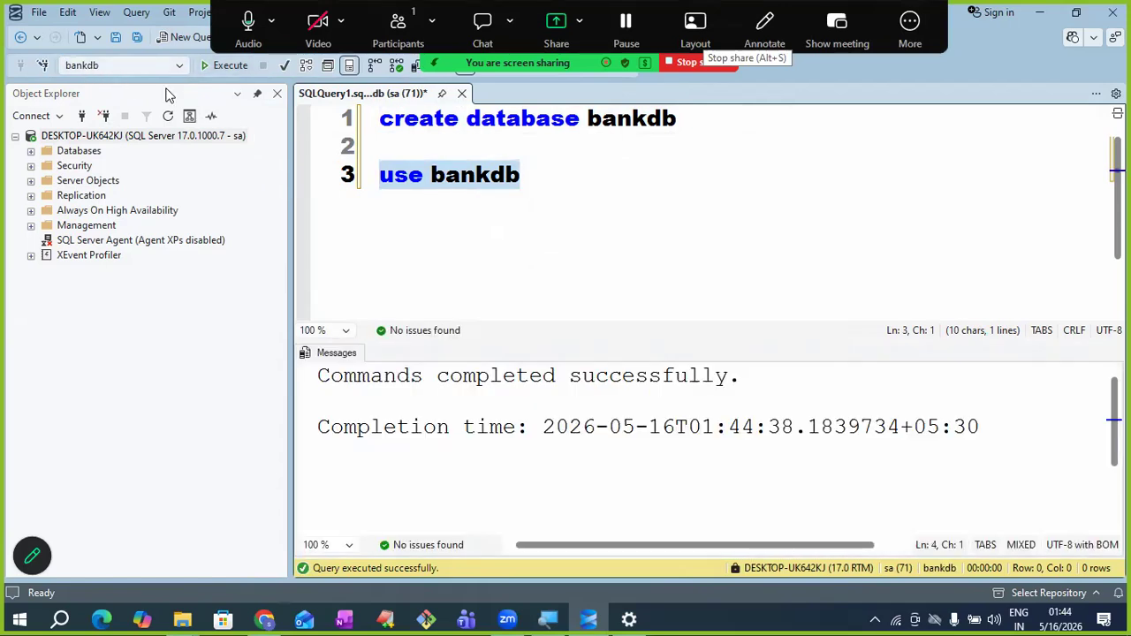
pyautogui.click(383, 130)
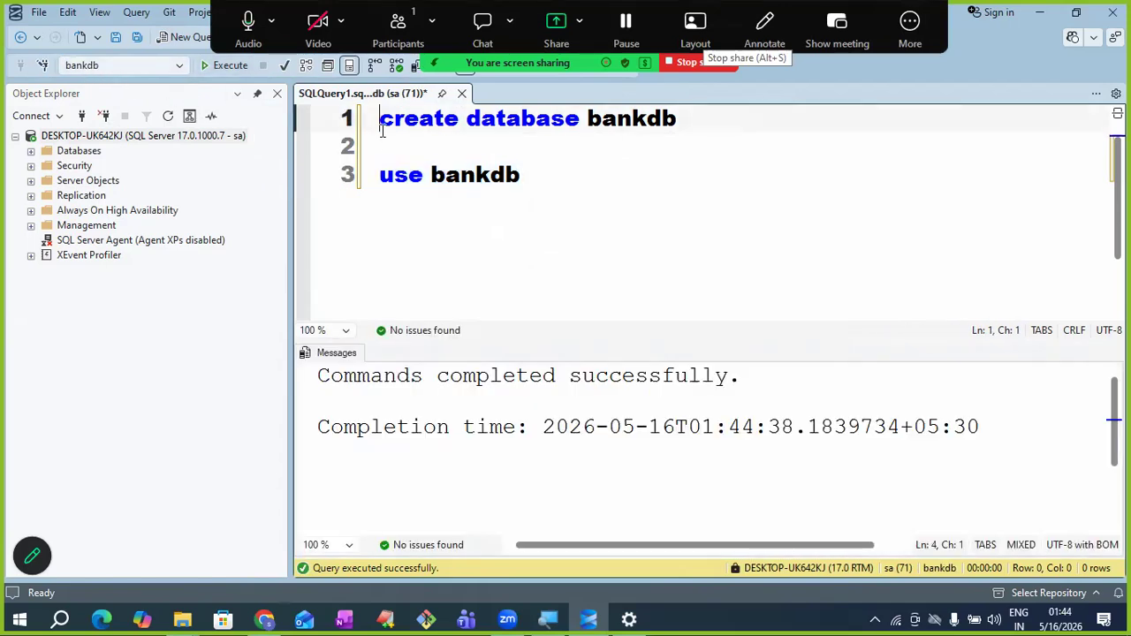
# - Clear the editor and start 'create table customer (' with the 'cid int,' column
pyautogui.hotkey('ctrl', 'a')
pyautogui.press('BackSpace')
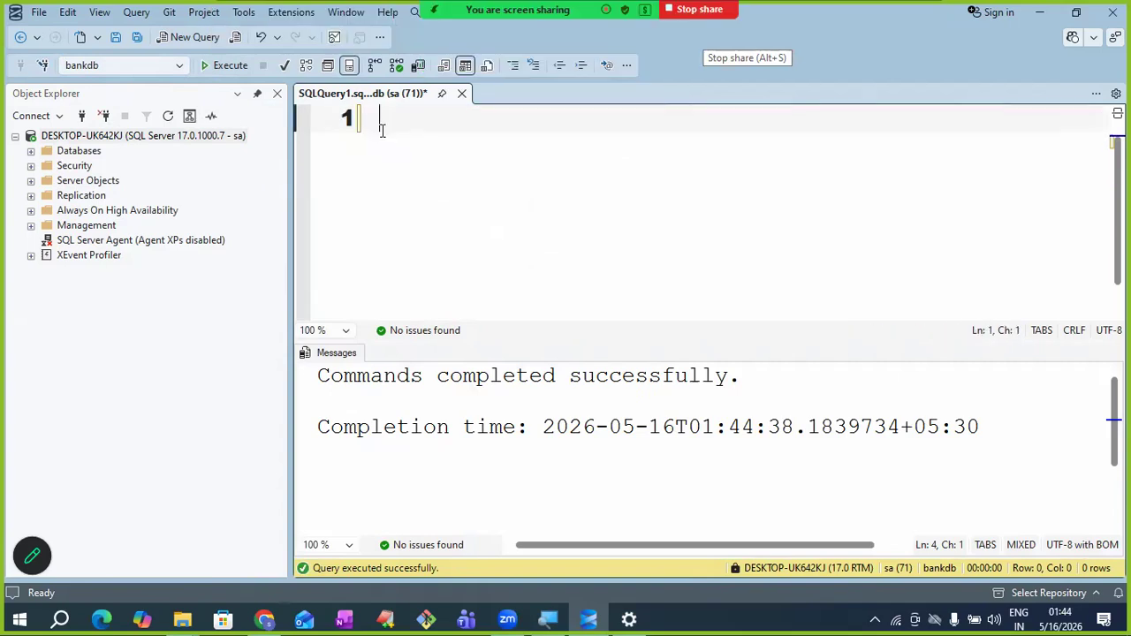
pyautogui.write('create tabe')
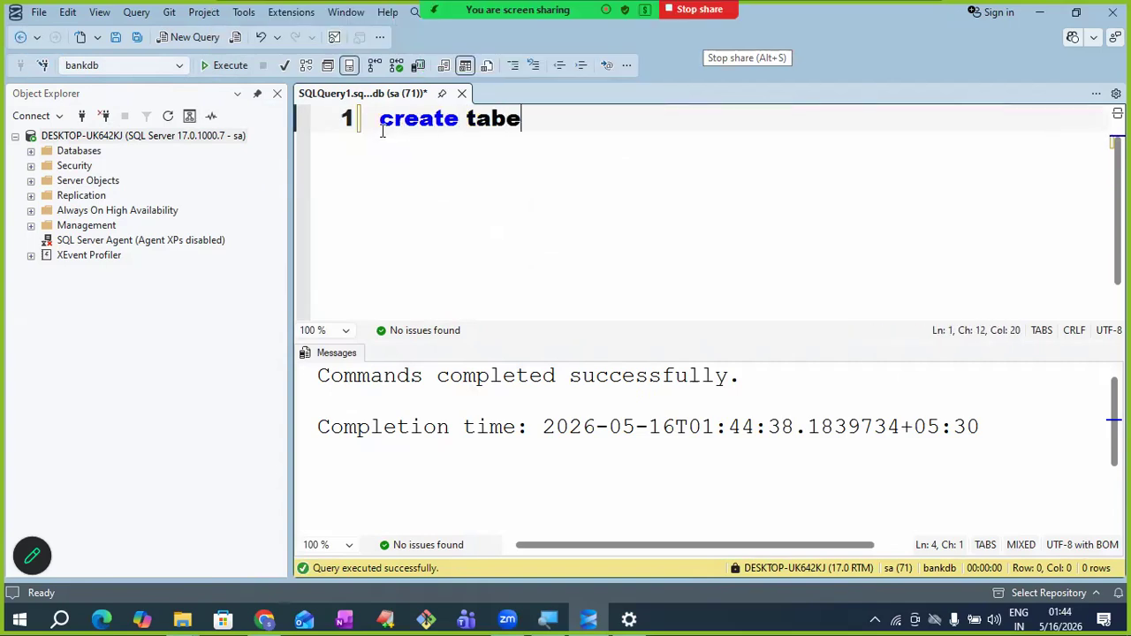
pyautogui.press('BackSpace')
pyautogui.write('le ')
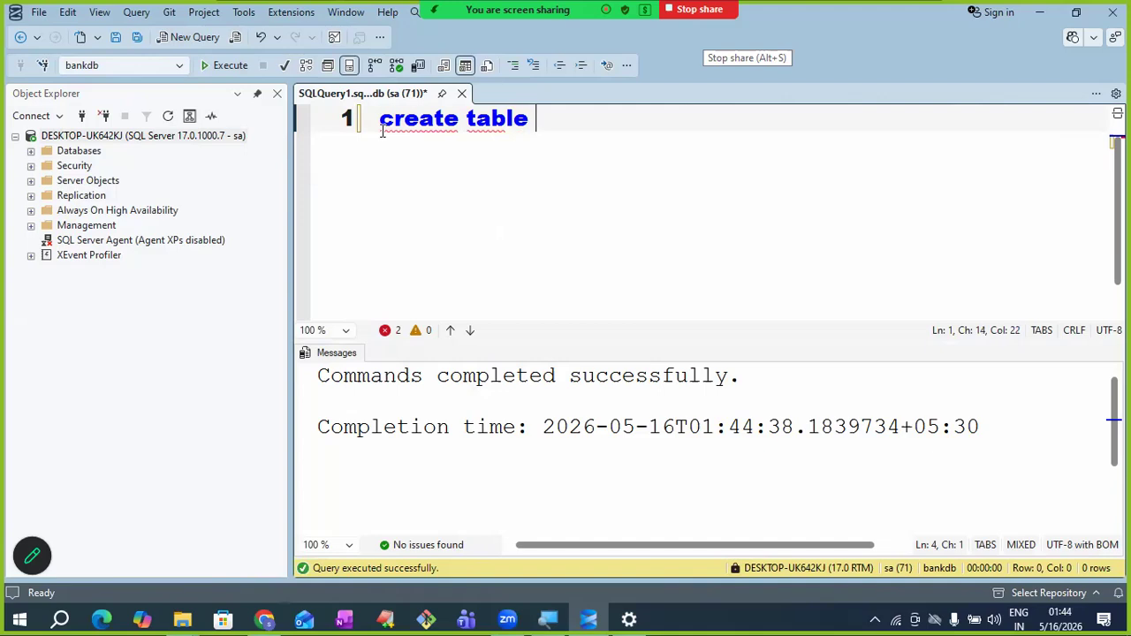
pyautogui.write('customer')
pyautogui.press('Return')
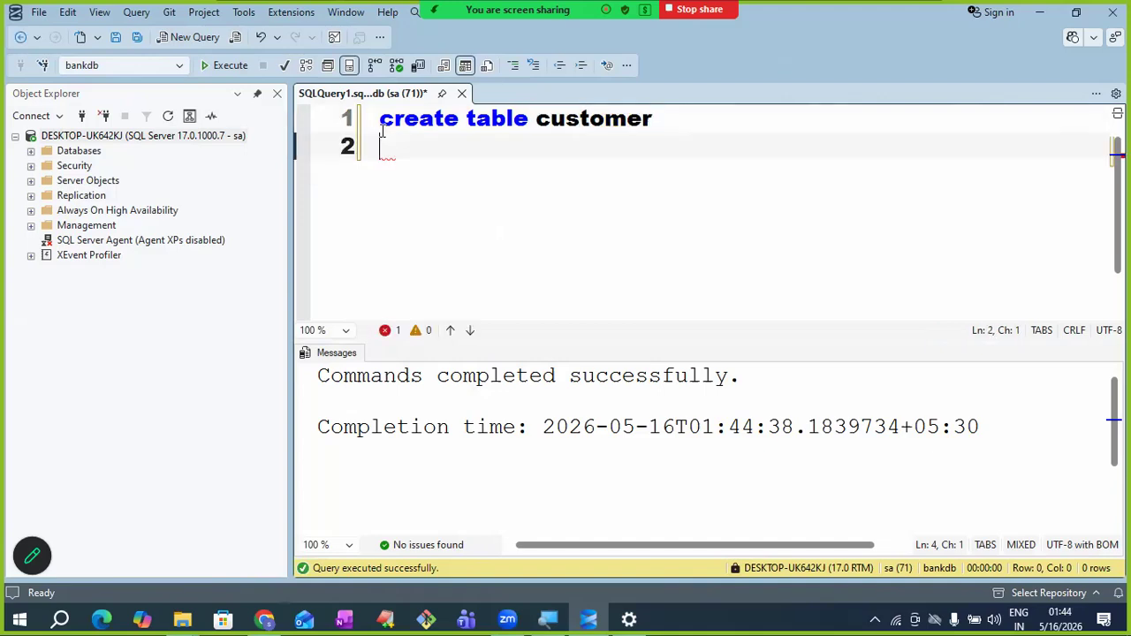
pyautogui.write('(')
pyautogui.press('Return')
pyautogui.write('cid int,')
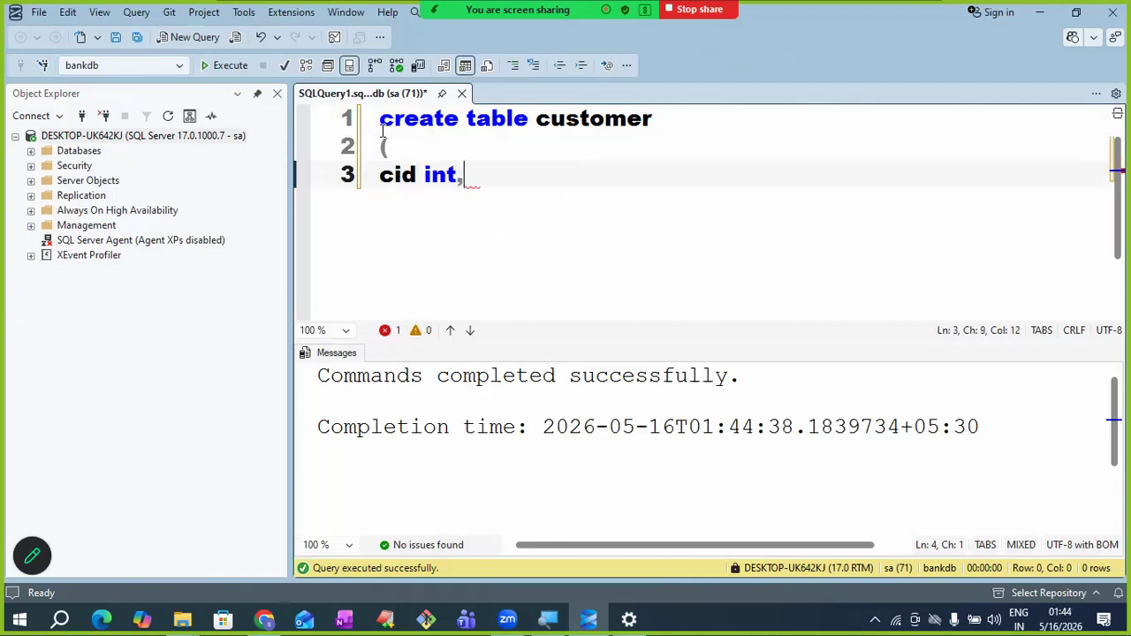
# - Add the cname varchar(10) column, close the list, execute the CREATE TABLE, and clear it
pyautogui.press('Return')
pyautogui.write('c')
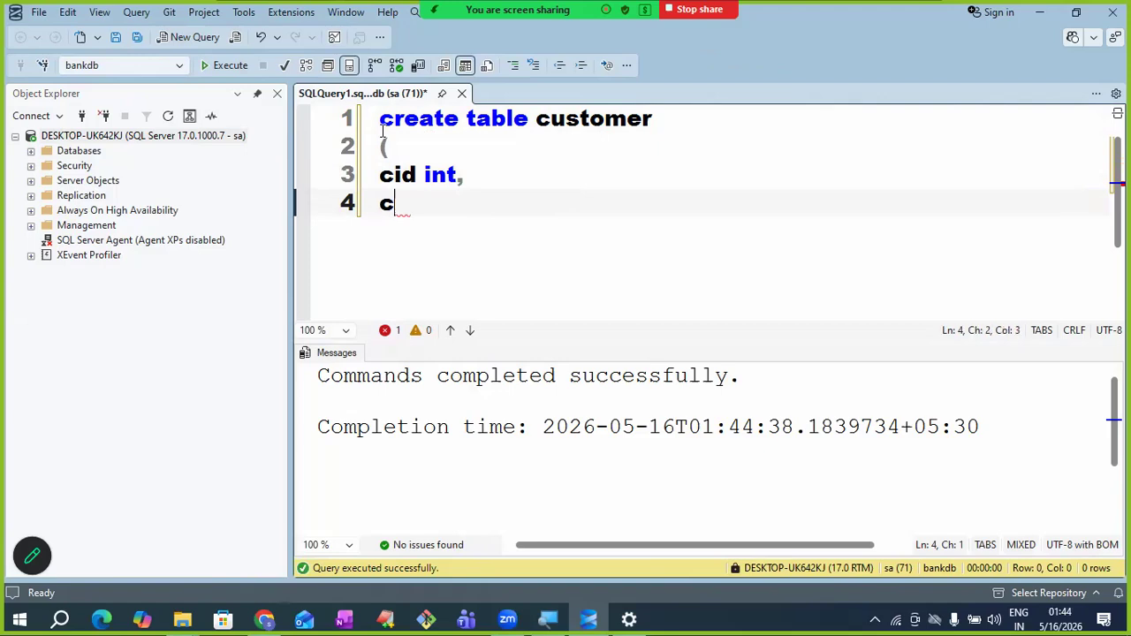
pyautogui.write('name varchar2')
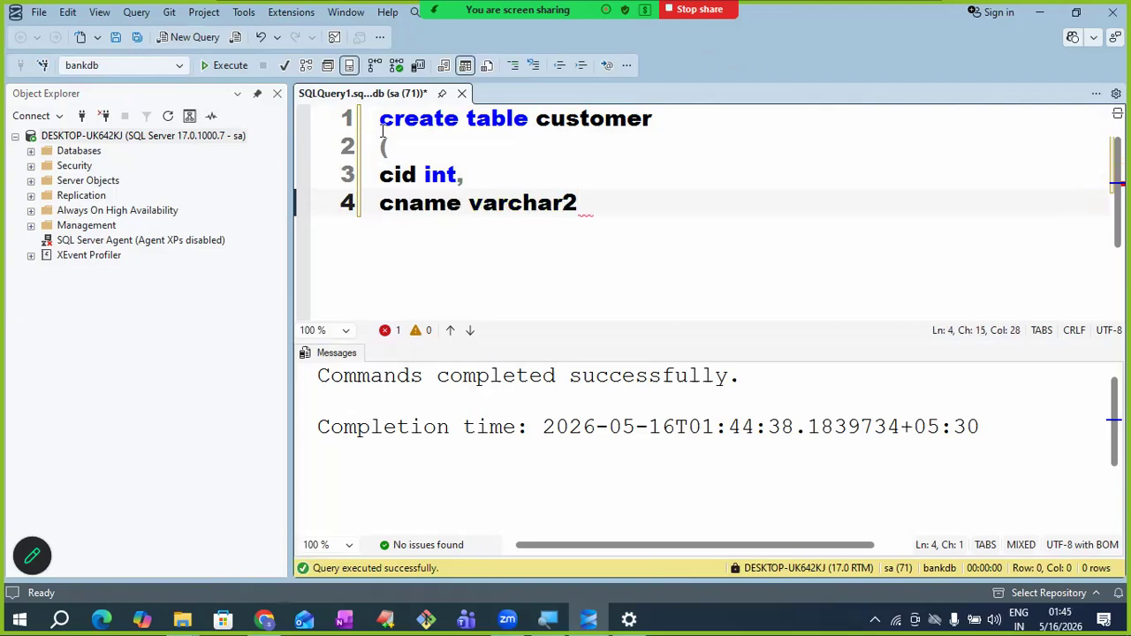
pyautogui.press('BackSpace')
pyautogui.write('(10')
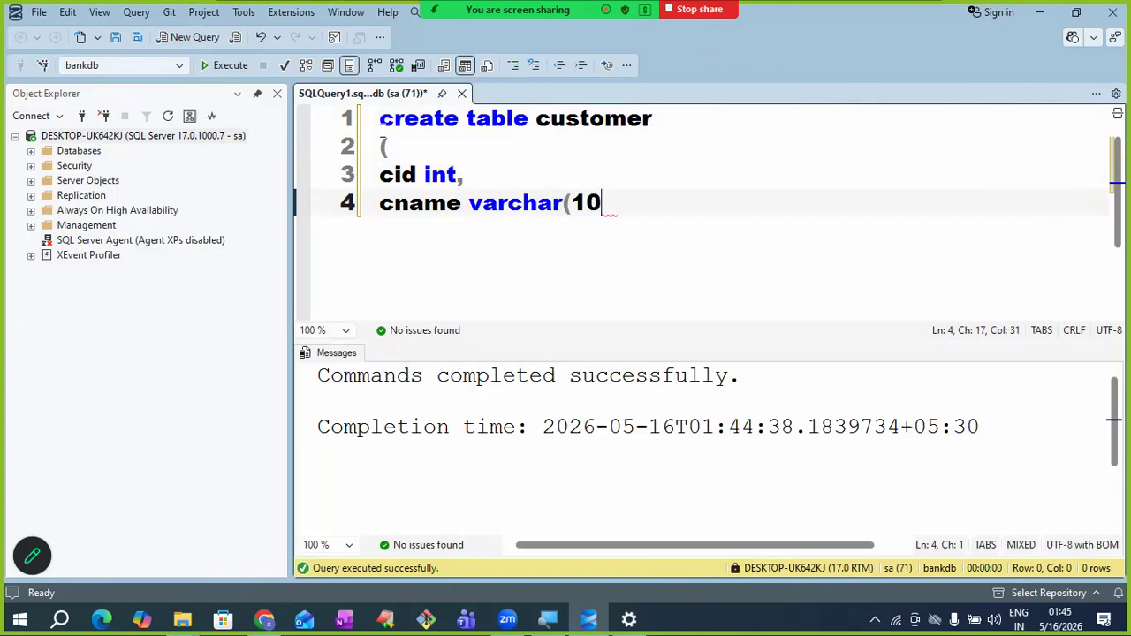
pyautogui.write(')')
pyautogui.press('Return')
pyautogui.write(')')
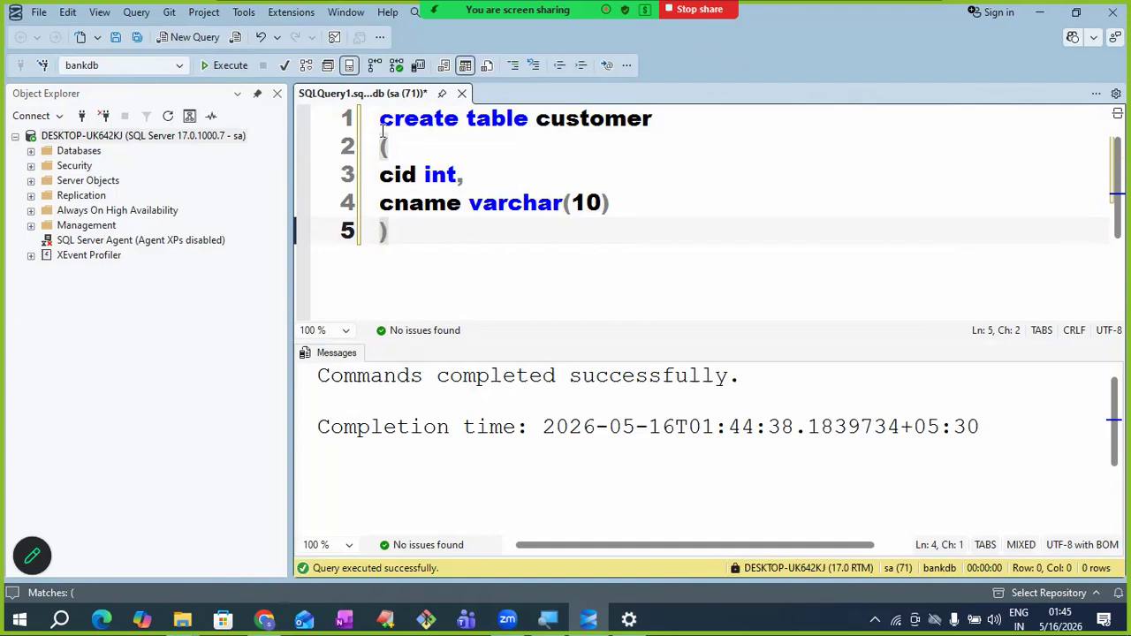
pyautogui.hotkey('shift', 'Up')
pyautogui.hotkey('shift', 'Up')
pyautogui.hotkey('shift', 'Up')
pyautogui.hotkey('shift', 'Up')
pyautogui.hotkey('shift', 'Home')
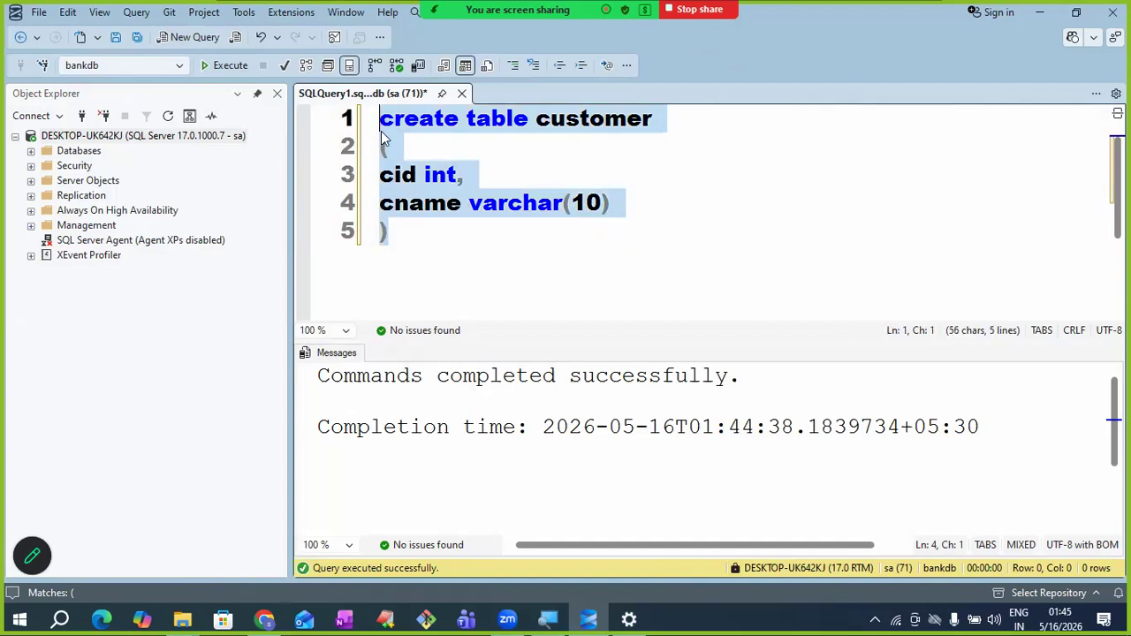
pyautogui.click(223, 65)
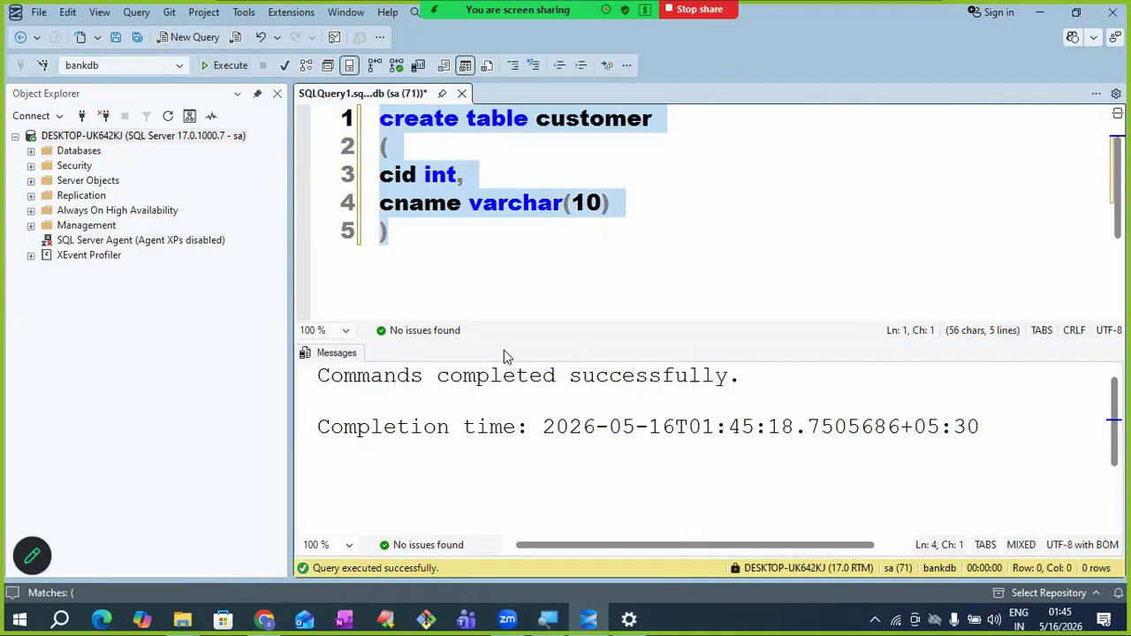
pyautogui.press('Delete')
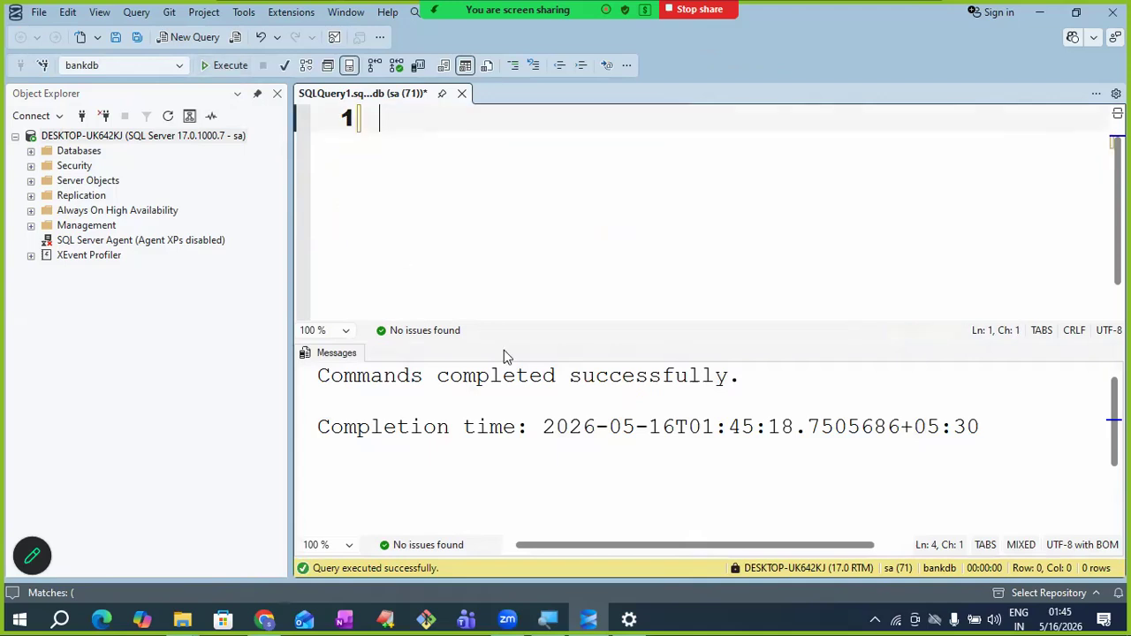
# - Insert customer 1001 named 'ABC' with INSERT INTO customer VALUES(1001, 'ABC'), fixing the table-name typo
pyautogui.write('INSERT INTO ')
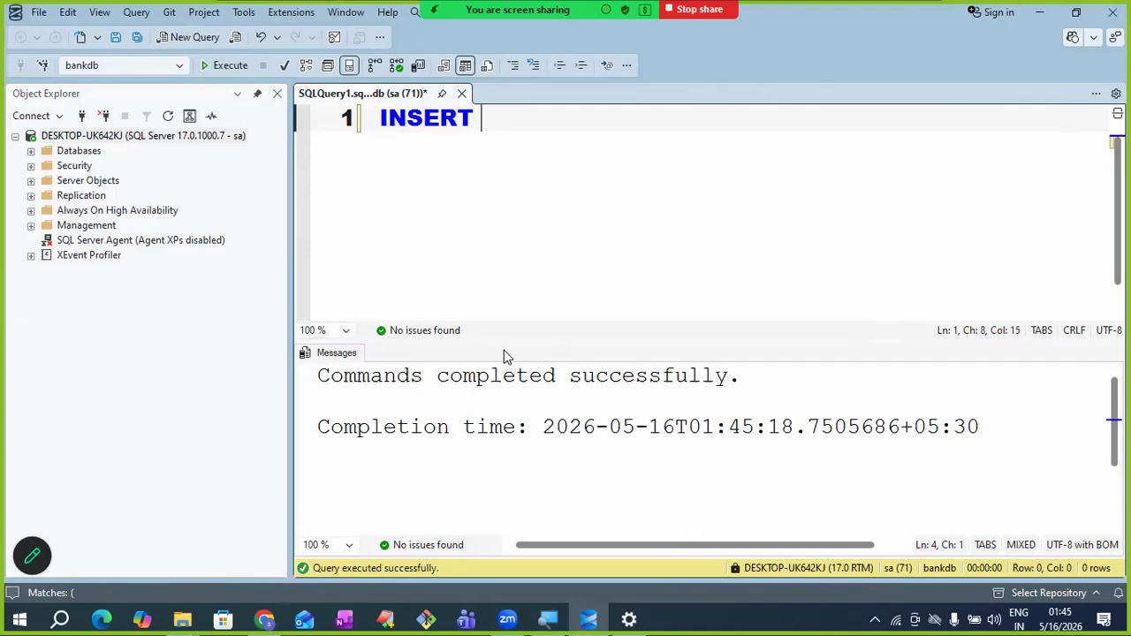
pyautogui.write('custm')
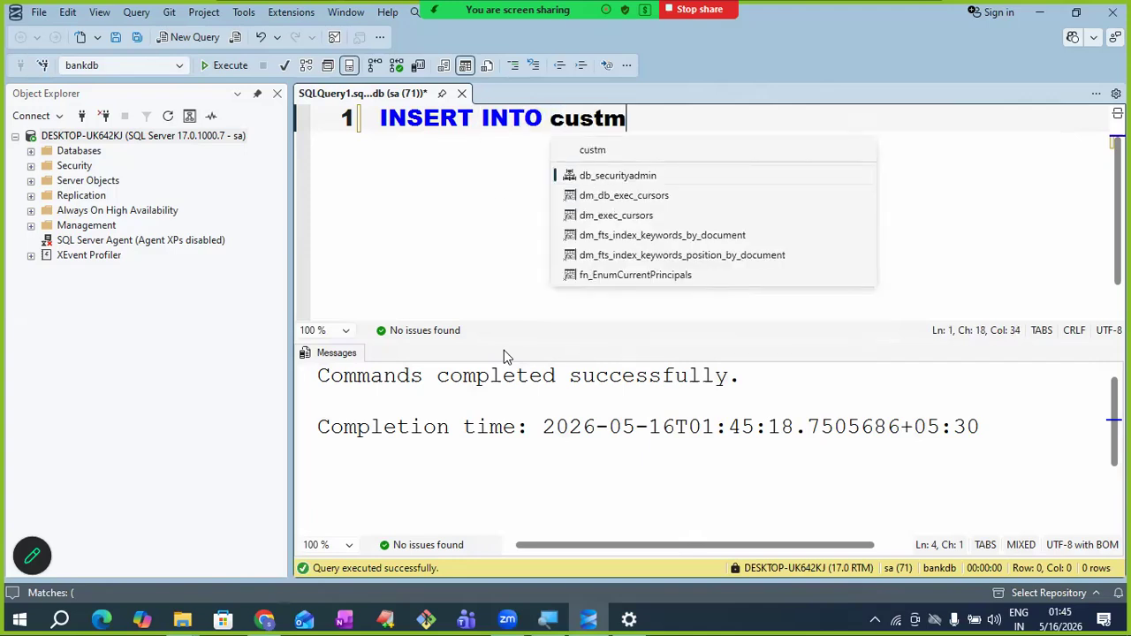
pyautogui.press('BackSpace')
pyautogui.write('oer VALU')
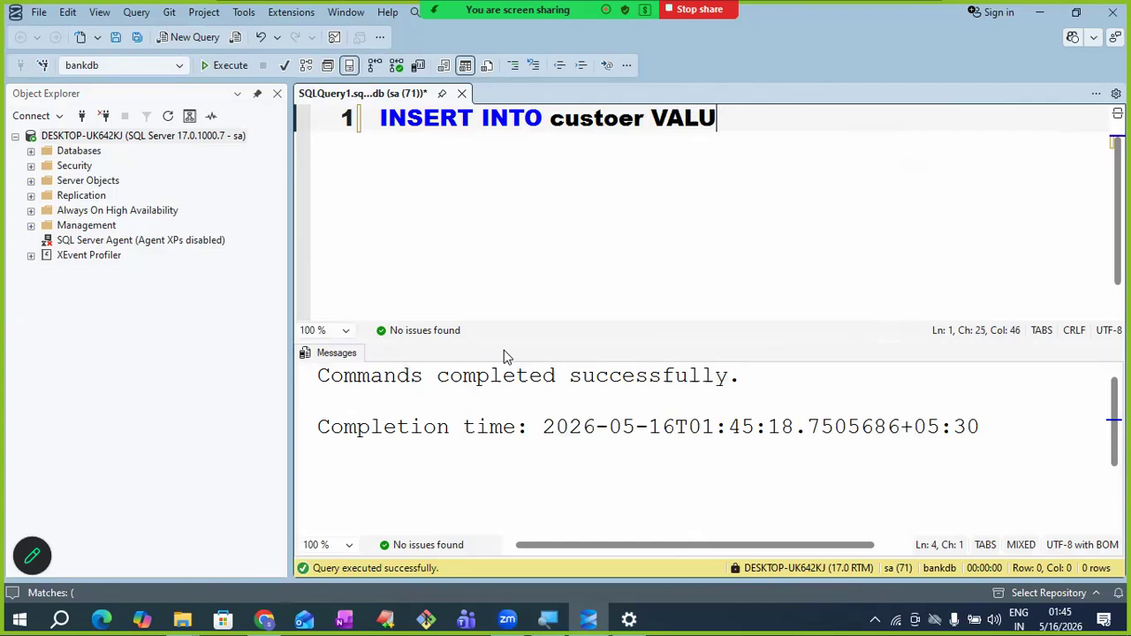
pyautogui.write('ES(1001')
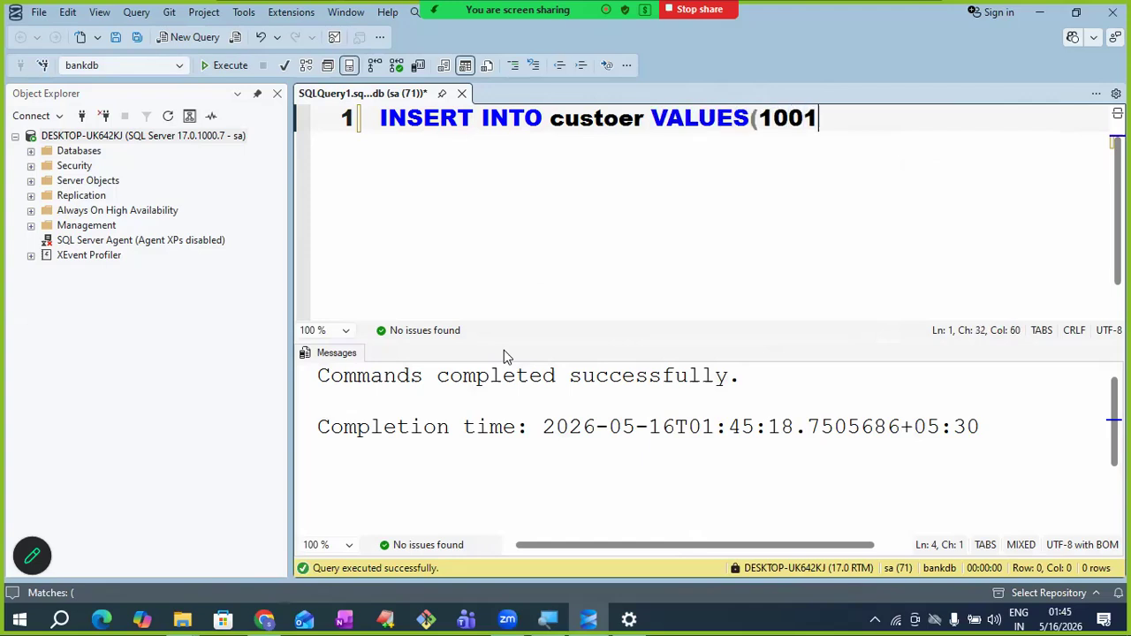
pyautogui.write(", 'ABC")
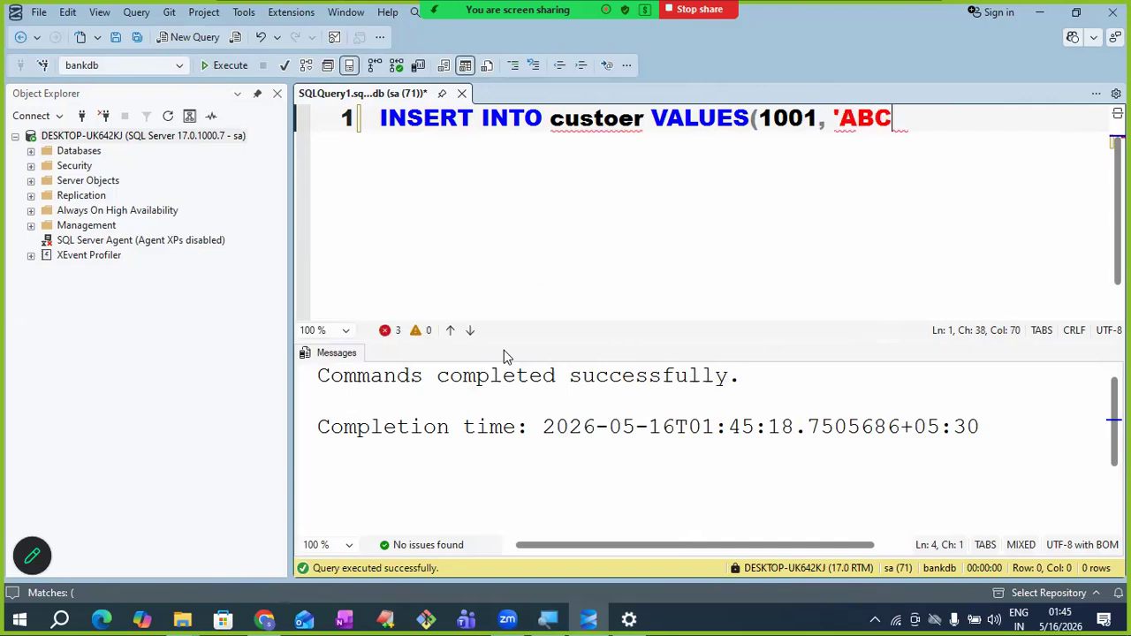
pyautogui.write("')")
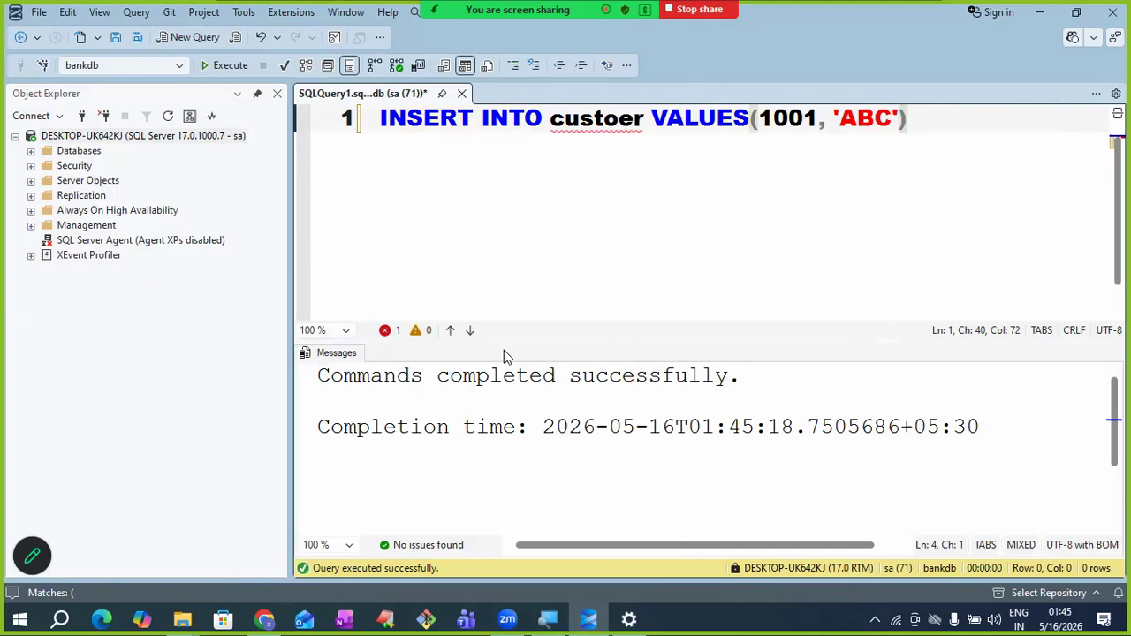
pyautogui.hotkey('shift', 'Left')
pyautogui.hotkey('shift', 'Left')
pyautogui.hotkey('shift', 'Left')
pyautogui.hotkey('shift', 'Left')
pyautogui.hotkey('shift', 'Left')
pyautogui.hotkey('shift', 'Left')
pyautogui.hotkey('shift', 'Left')
pyautogui.hotkey('shift', 'Left')
pyautogui.hotkey('shift', 'Left')
pyautogui.hotkey('shift', 'Left')
pyautogui.hotkey('shift', 'Left')
pyautogui.hotkey('shift', 'Left')
pyautogui.hotkey('shift', 'Left')
pyautogui.hotkey('shift', 'Left')
pyautogui.hotkey('shift', 'Left')
pyautogui.hotkey('shift', 'Left')
pyautogui.hotkey('shift', 'Left')
pyautogui.hotkey('shift', 'Left')
pyautogui.hotkey('shift', 'Left')
pyautogui.hotkey('shift', 'Left')
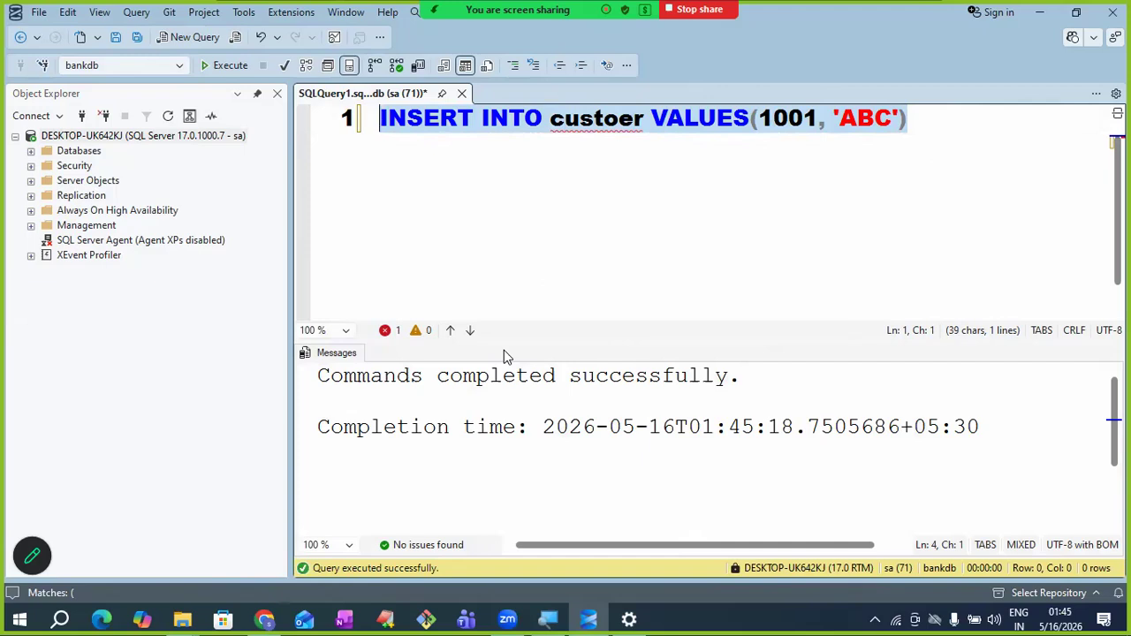
pyautogui.press('End')
pyautogui.click(619, 122)
pyautogui.write('m')
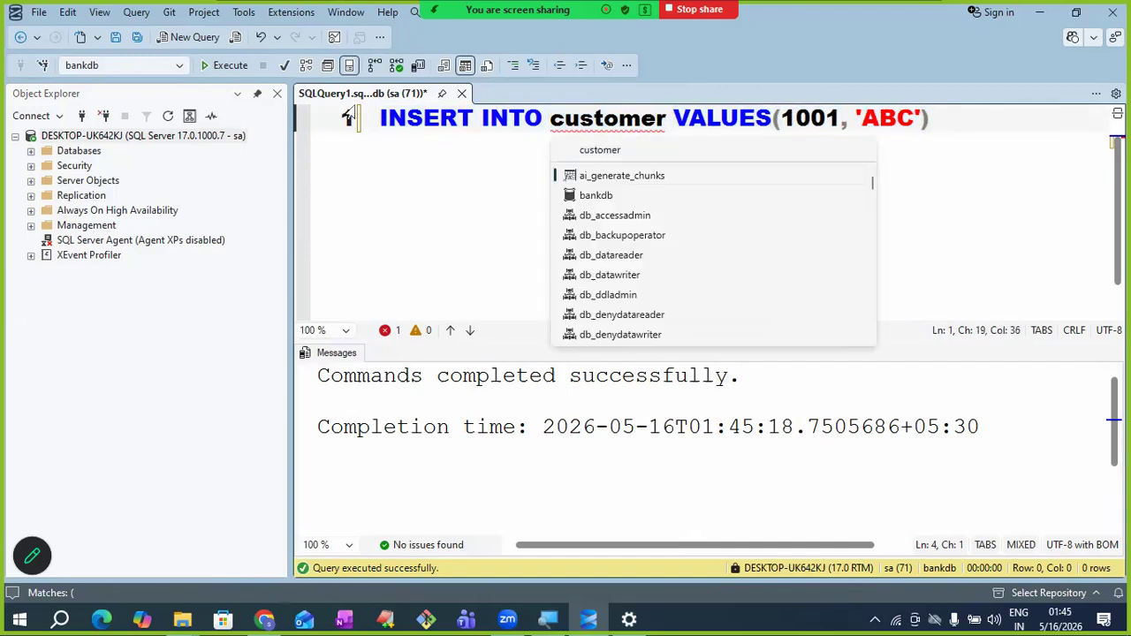
pyautogui.click(381, 117)
pyautogui.hotkey('shift', 'Right')
pyautogui.hotkey('shift', 'Right')
pyautogui.hotkey('shift', 'Right')
pyautogui.hotkey('shift', 'Right')
pyautogui.hotkey('shift', 'Right')
pyautogui.hotkey('shift', 'Right')
pyautogui.hotkey('shift', 'Right')
pyautogui.hotkey('shift', 'Right')
pyautogui.hotkey('shift', 'Right')
pyautogui.hotkey('shift', 'Right')
pyautogui.hotkey('shift', 'Right')
pyautogui.hotkey('shift', 'Right')
pyautogui.hotkey('shift', 'Right')
pyautogui.hotkey('shift', 'Right')
pyautogui.hotkey('shift', 'Right')
pyautogui.hotkey('shift', 'Right')
pyautogui.hotkey('shift', 'Right')
pyautogui.hotkey('shift', 'Right')
pyautogui.hotkey('shift', 'Right')
pyautogui.hotkey('shift', 'Right')
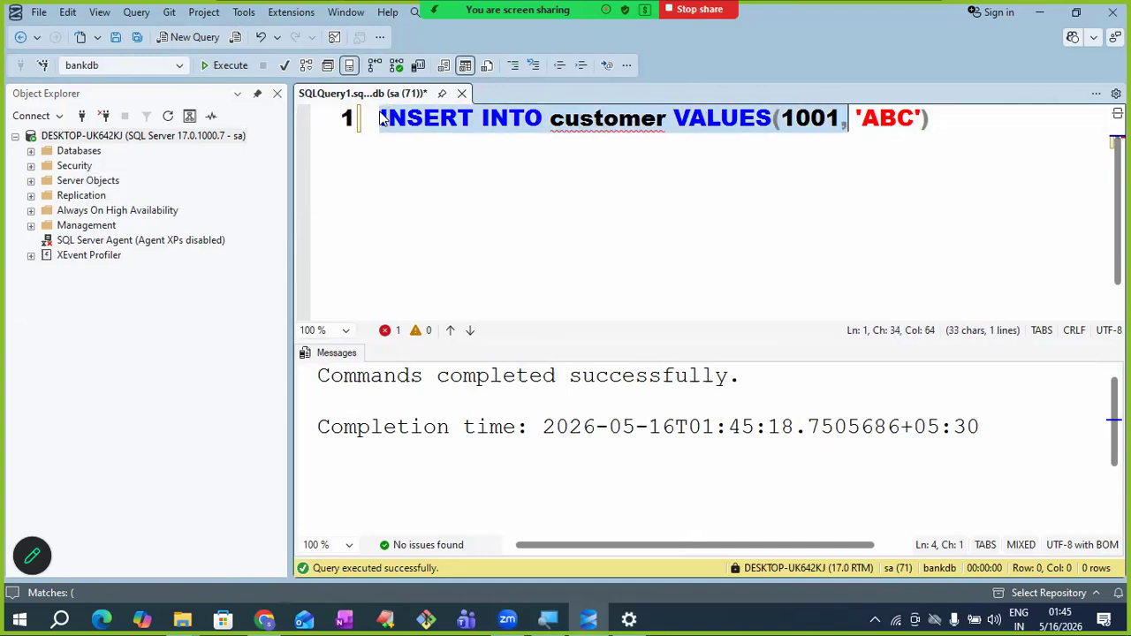
pyautogui.hotkey('shift', 'Right')
pyautogui.hotkey('shift', 'Right')
pyautogui.hotkey('shift', 'Right')
pyautogui.hotkey('shift', 'Right')
pyautogui.hotkey('shift', 'Right')
pyautogui.hotkey('shift', 'Right')
pyautogui.hotkey('shift', 'Right')
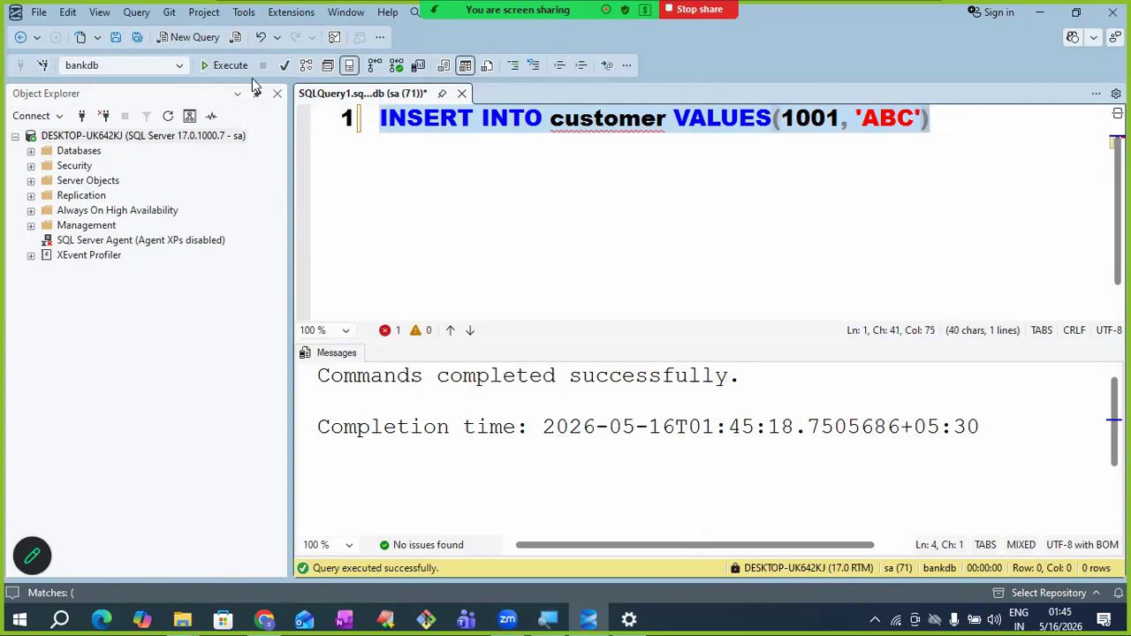
pyautogui.click(208, 68)
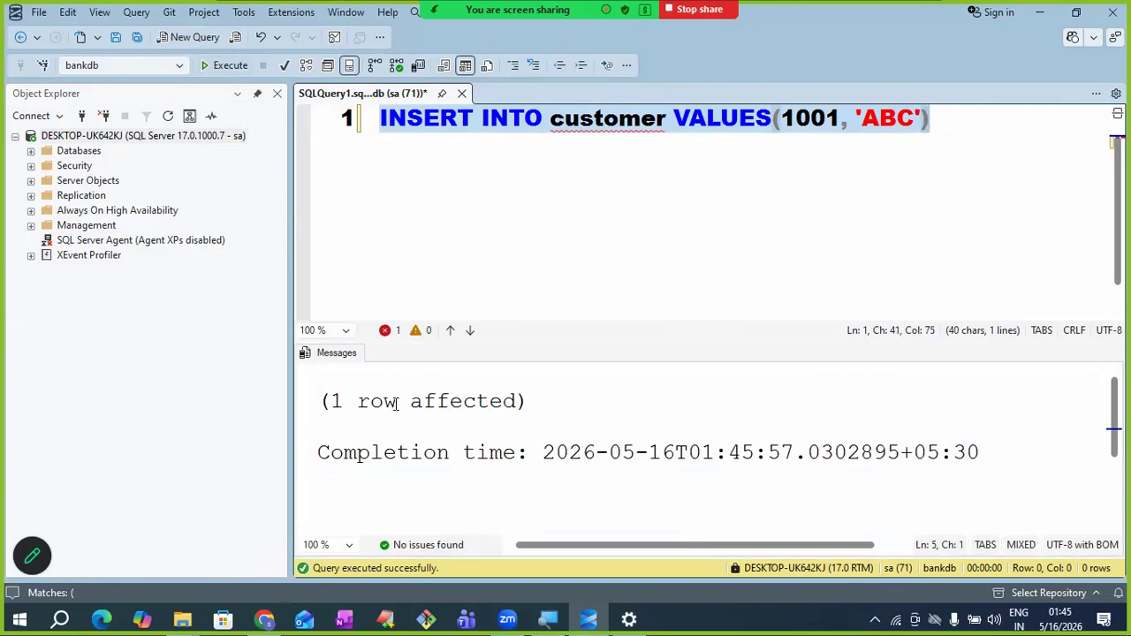
# - Edit the insert to (1002, 'XY'), execute it, then replace it with 'SELECT * FROM customer'
pyautogui.click(778, 195)
pyautogui.click(837, 121)
pyautogui.press('BackSpace')
pyautogui.write('2')
pyautogui.press('Right')
pyautogui.press('Right')
pyautogui.press('Right')
pyautogui.press('Right')
pyautogui.press('Right')
pyautogui.press('Right')
pyautogui.press('BackSpace')
pyautogui.press('BackSpace')
pyautogui.press('BackSpace')
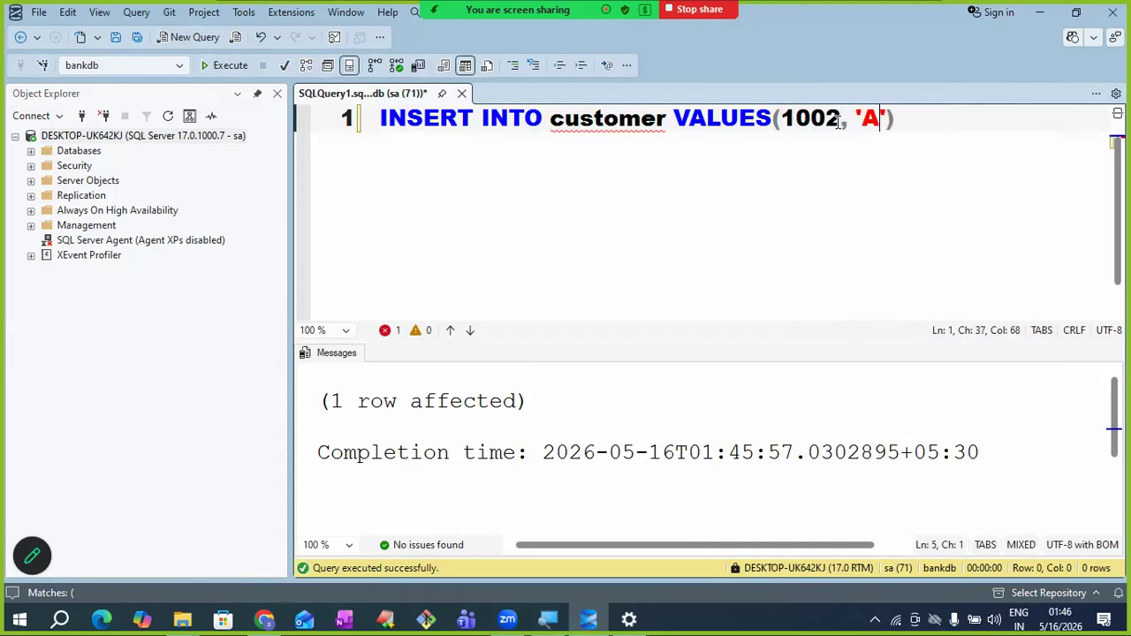
pyautogui.write('XY')
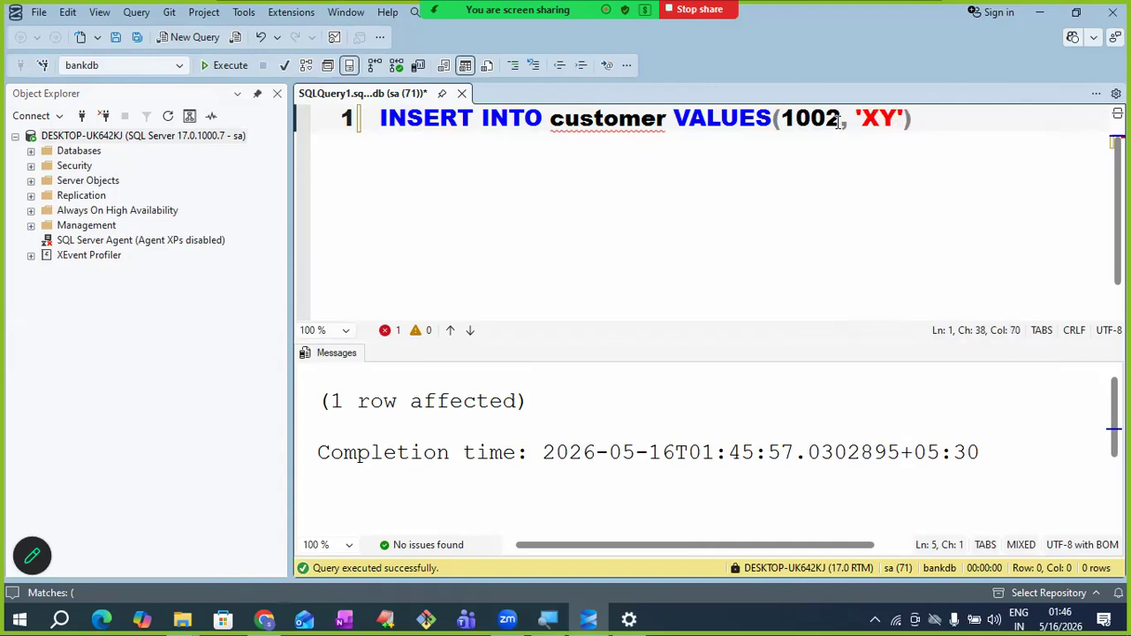
pyautogui.hotkey('ctrl', 'a')
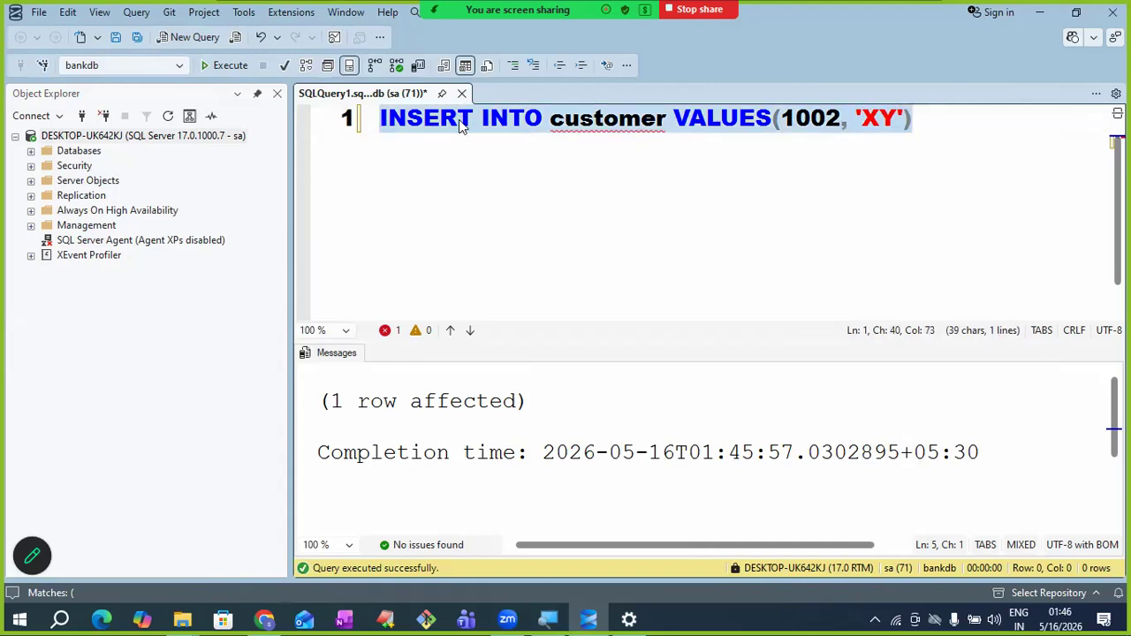
pyautogui.click(230, 66)
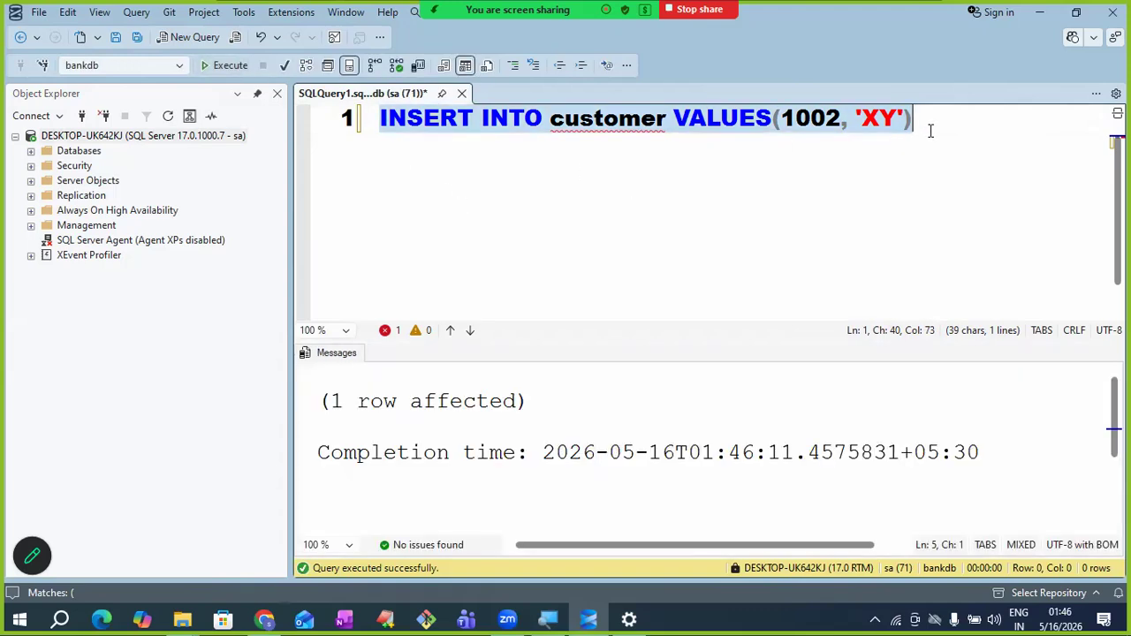
pyautogui.press('BackSpace')
pyautogui.write('SELECT *')
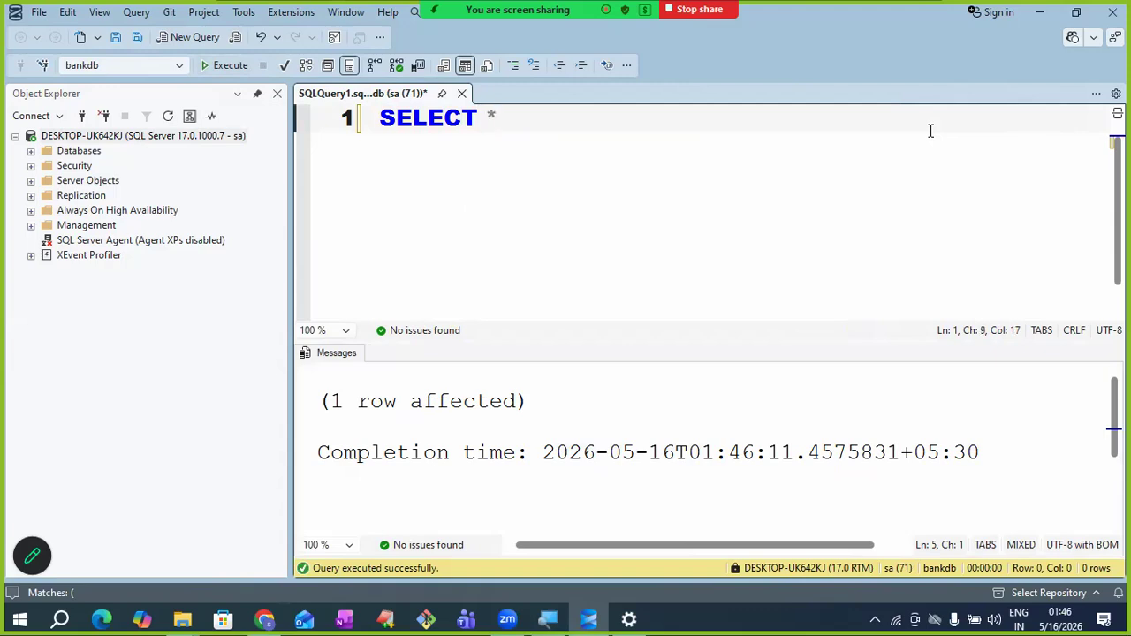
pyautogui.write(' FRO')
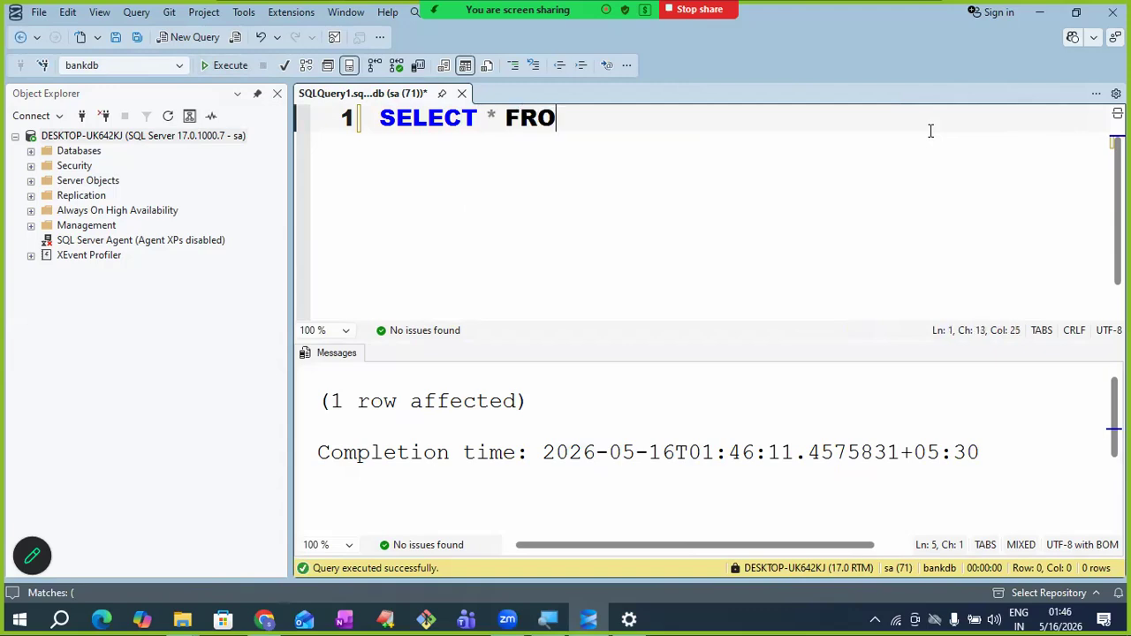
pyautogui.write('M customer')
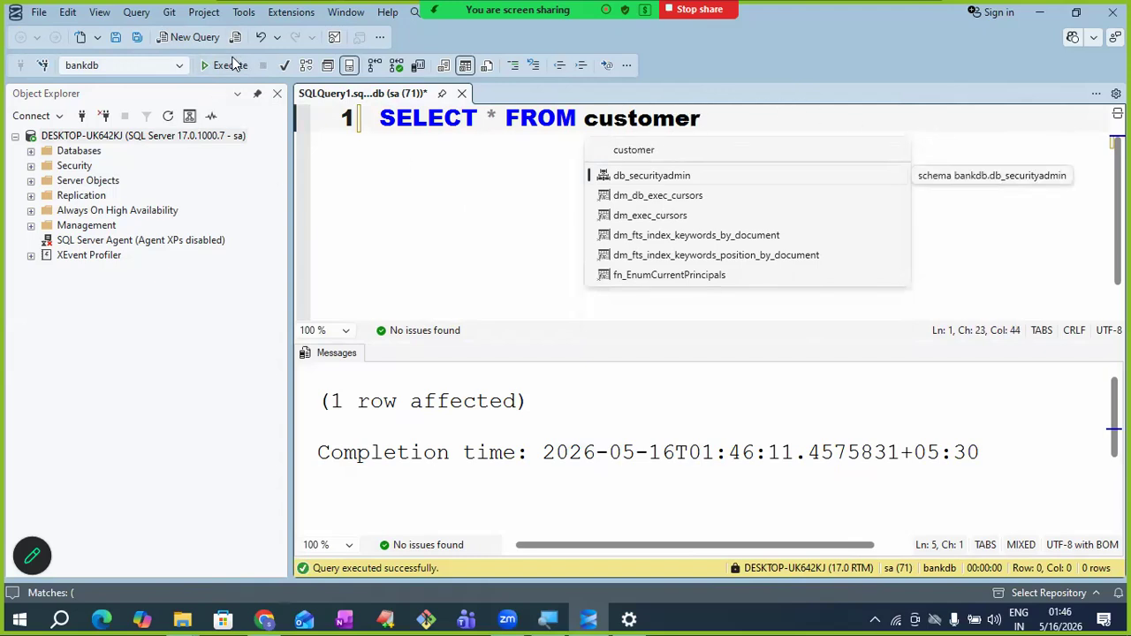
# - Run SELECT * FROM customer and inspect the cid and cname results: 1001 ABC, 1002 XY
pyautogui.click(224, 68)
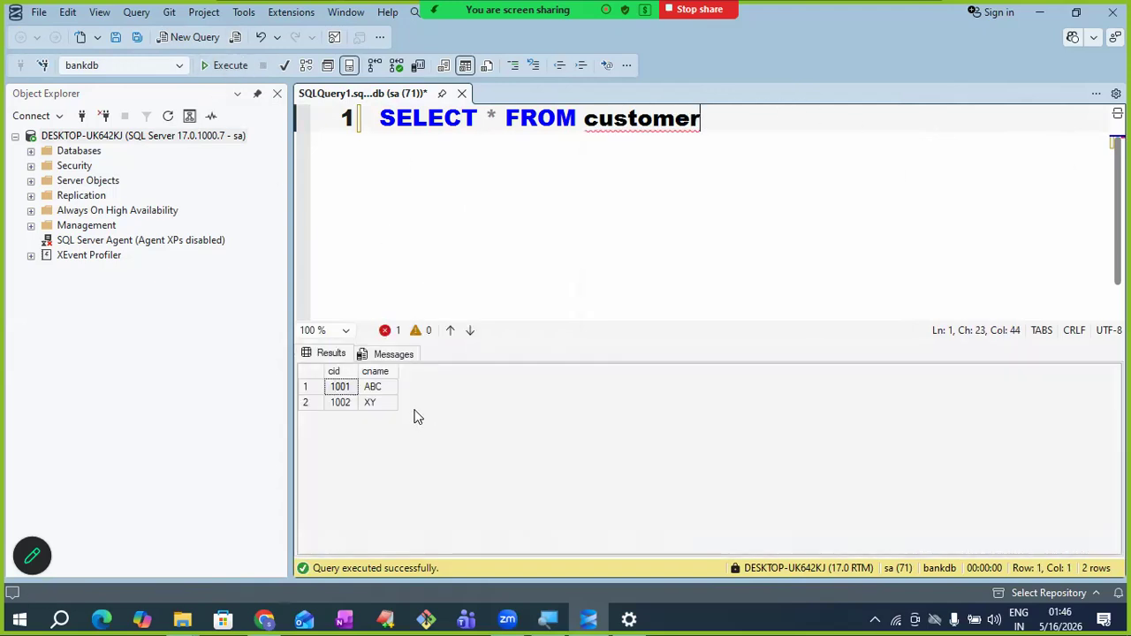
pyautogui.click(343, 375)
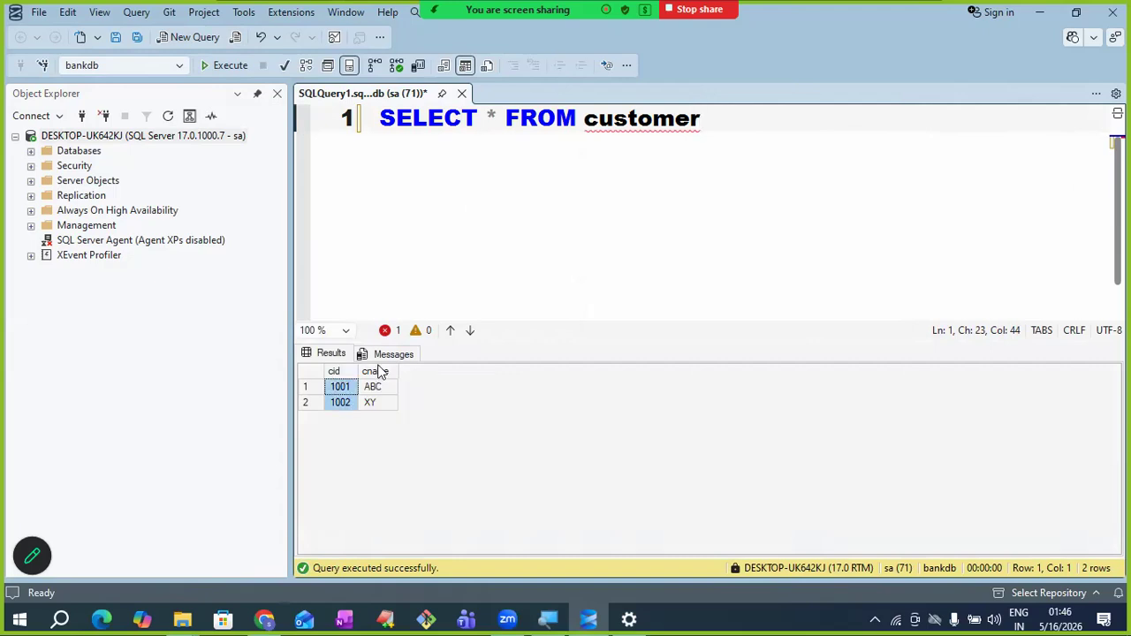
pyautogui.click(378, 372)
pyautogui.moveTo(604, 150)
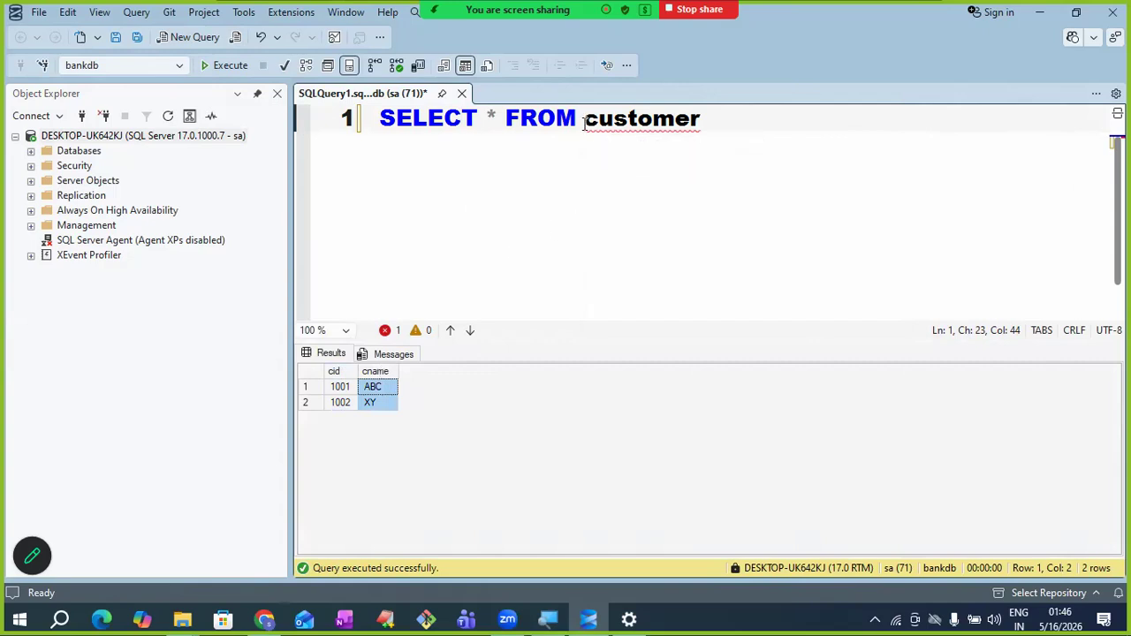
pyautogui.moveTo(584, 122); pyautogui.dragTo(698, 114)
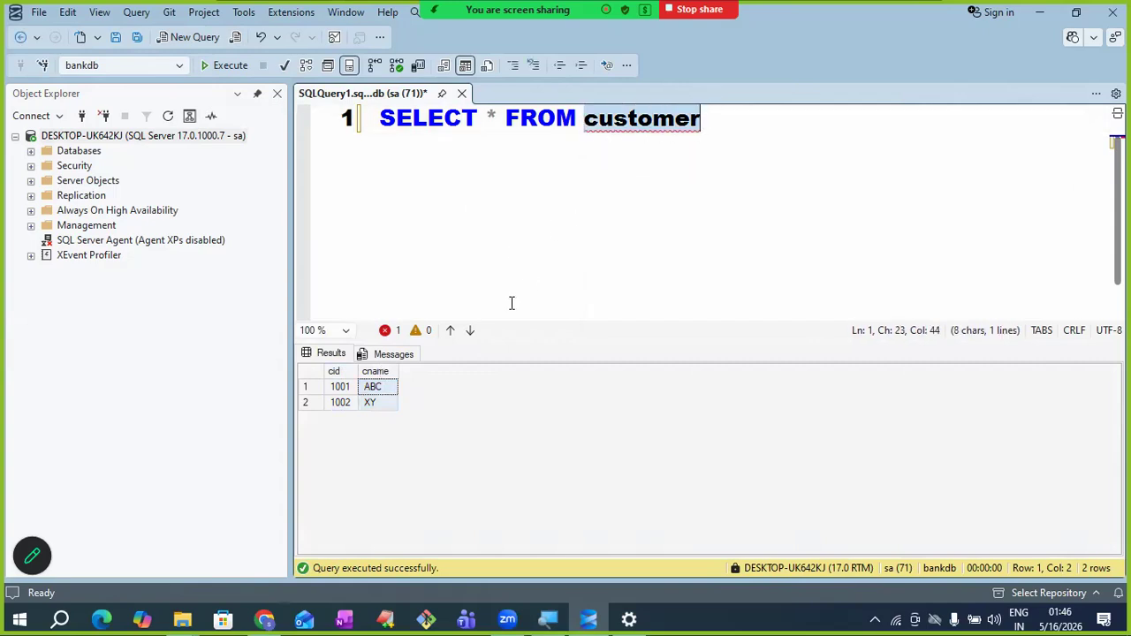
pyautogui.click(333, 374)
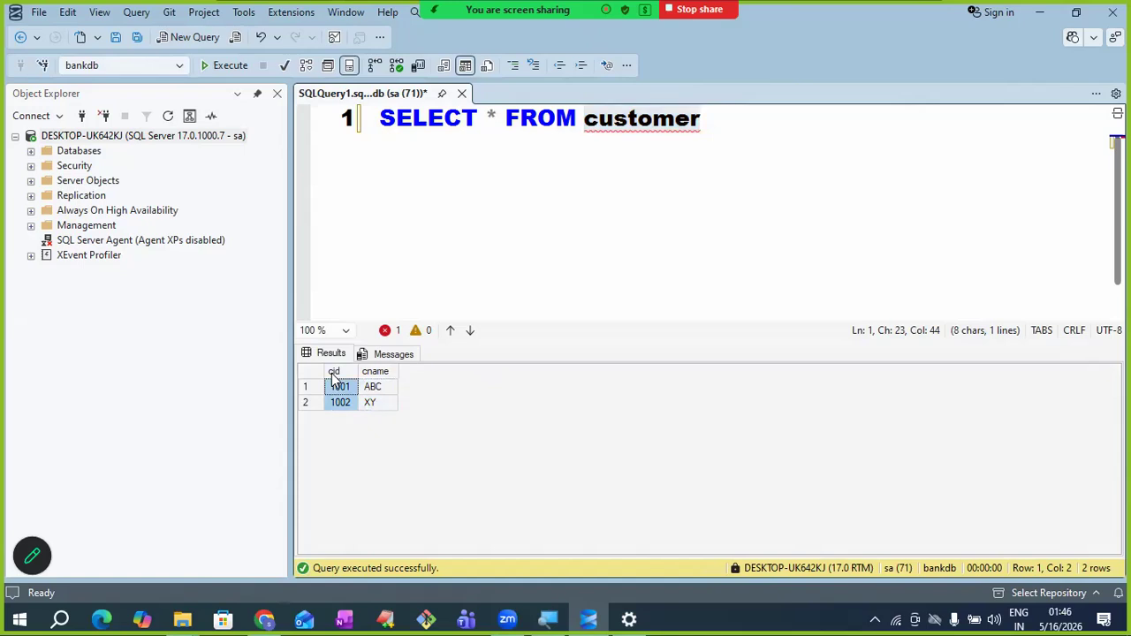
pyautogui.click(374, 372)
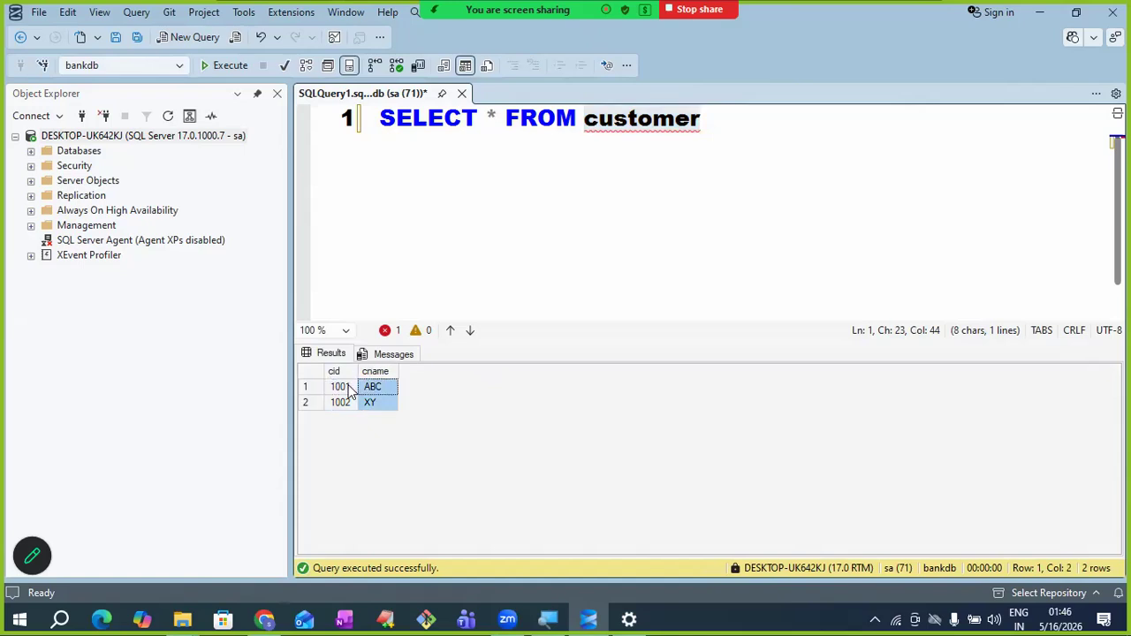
pyautogui.click(349, 392)
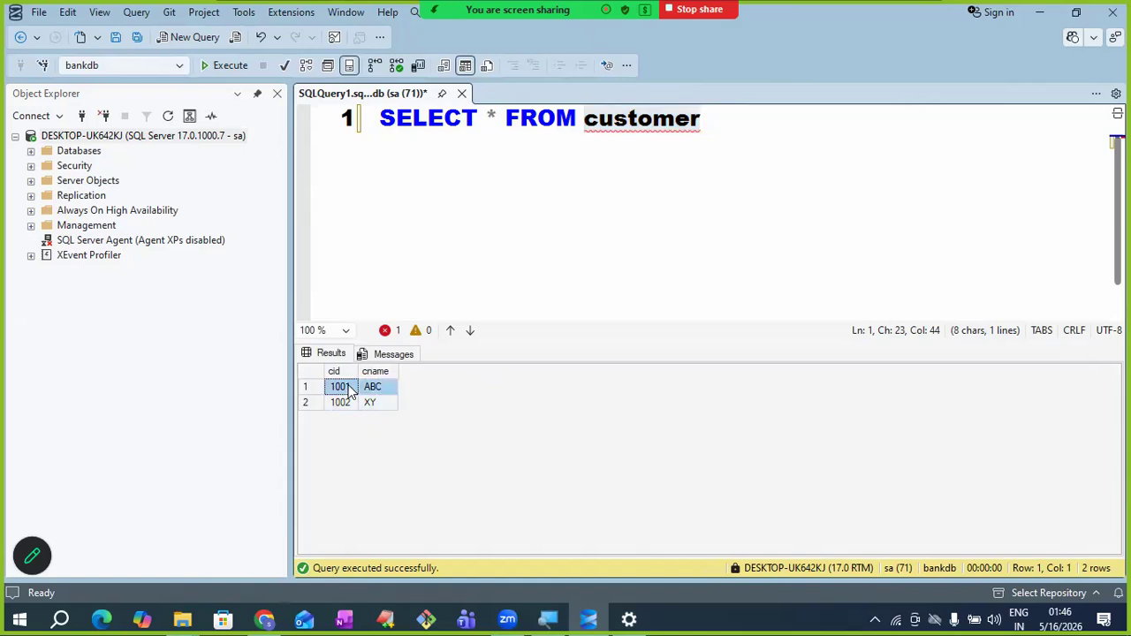
pyautogui.press('Down')
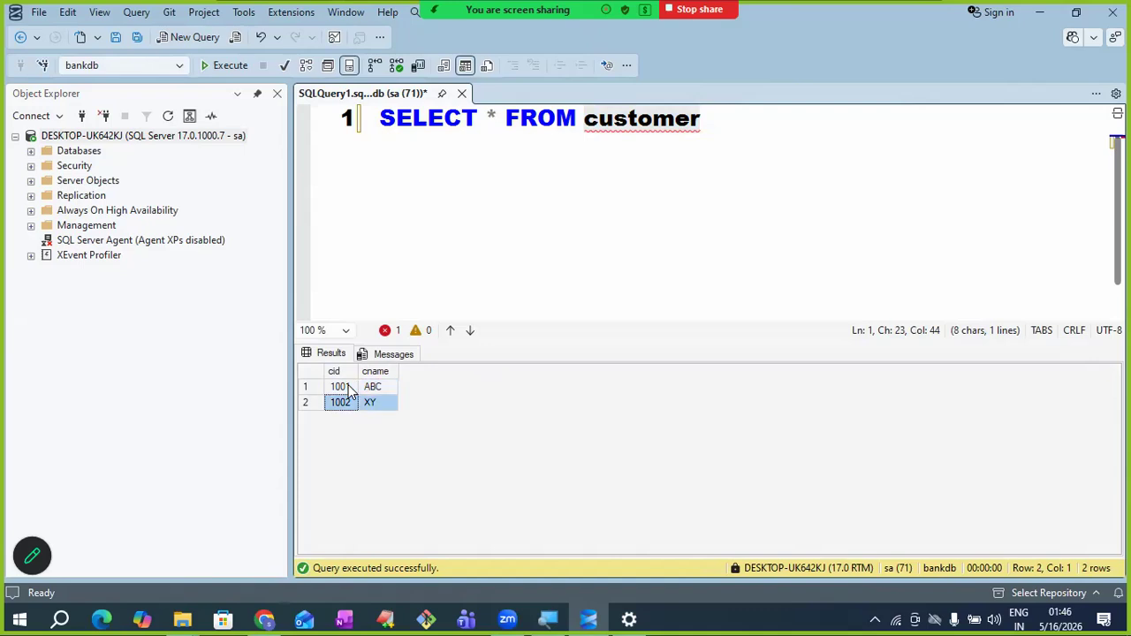
pyautogui.click(349, 392)
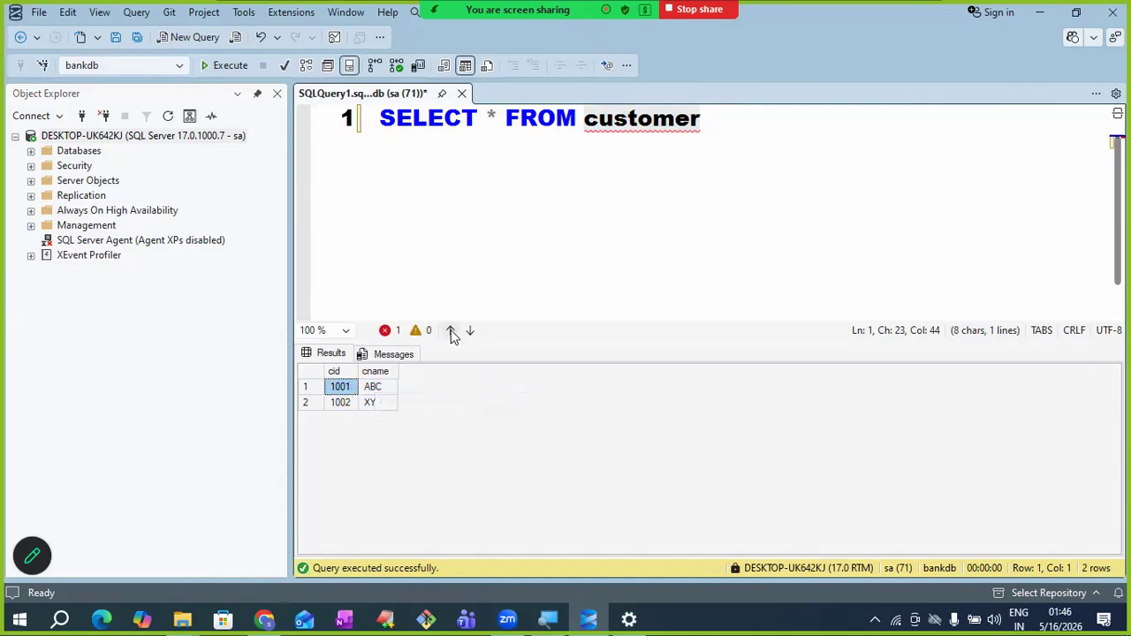